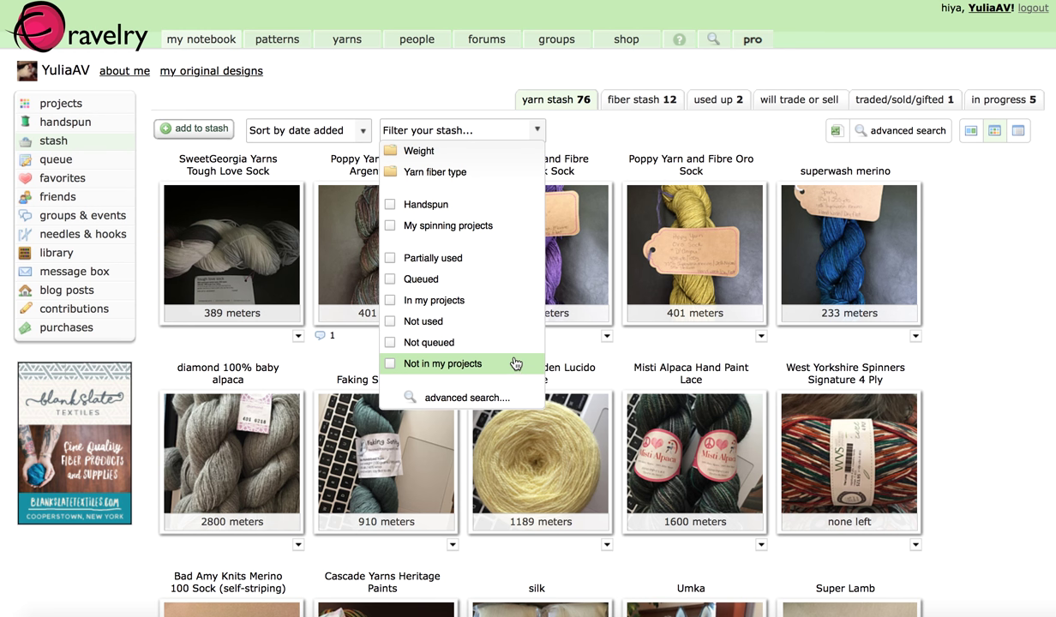
Step: Sort the yarn stash by weight
click(363, 133)
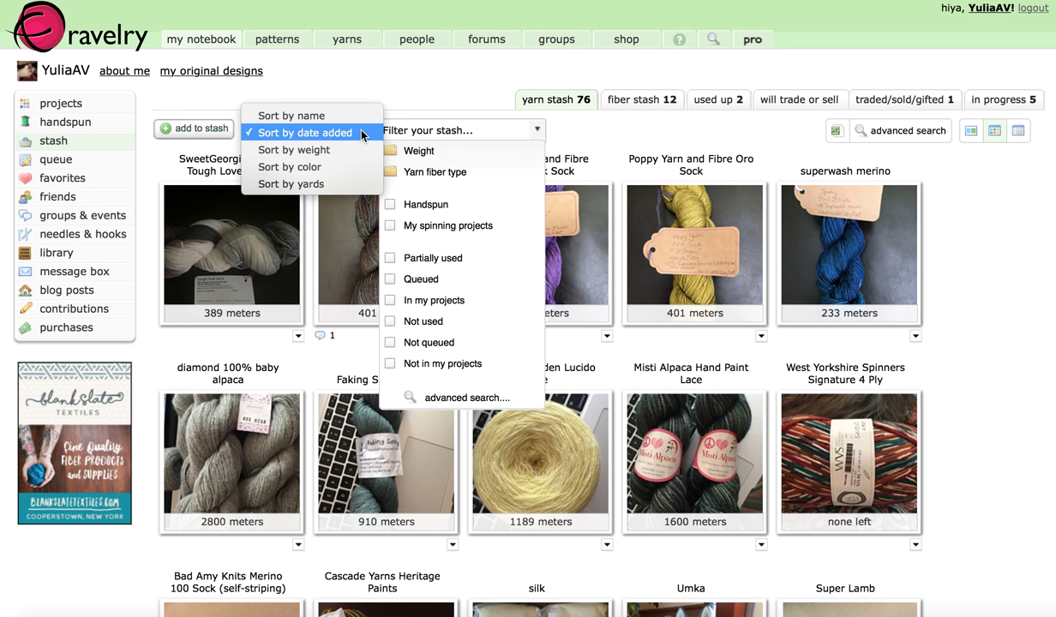
click(519, 131)
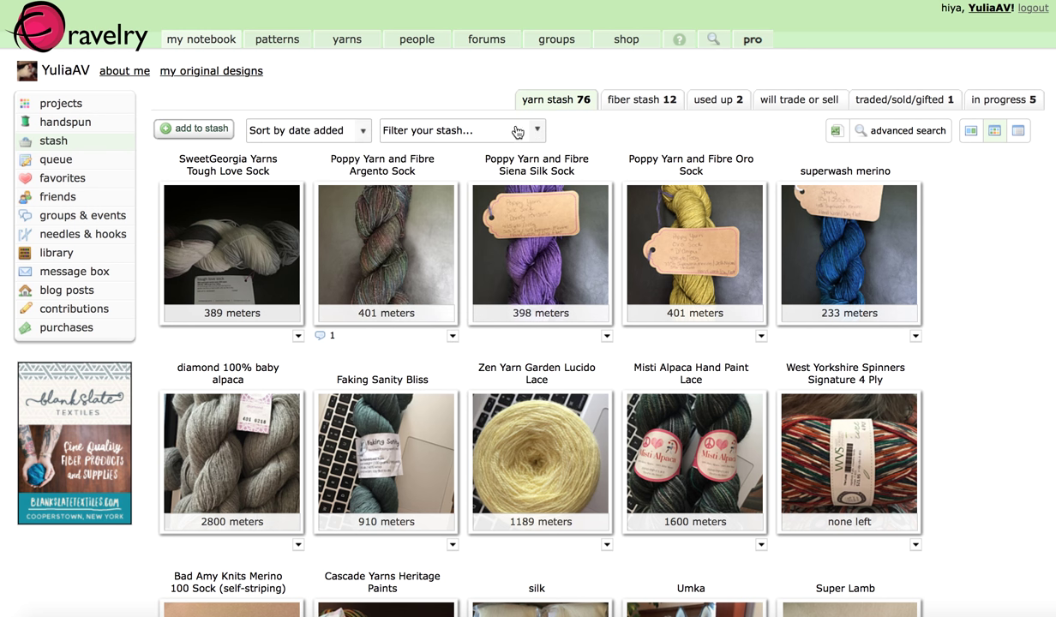
click(347, 135)
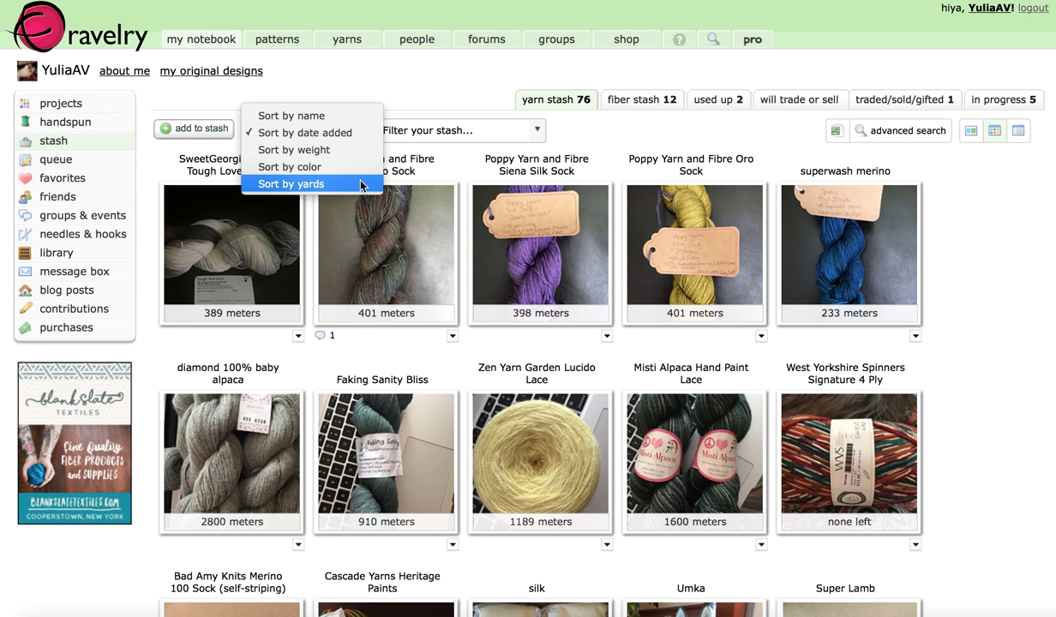
click(419, 96)
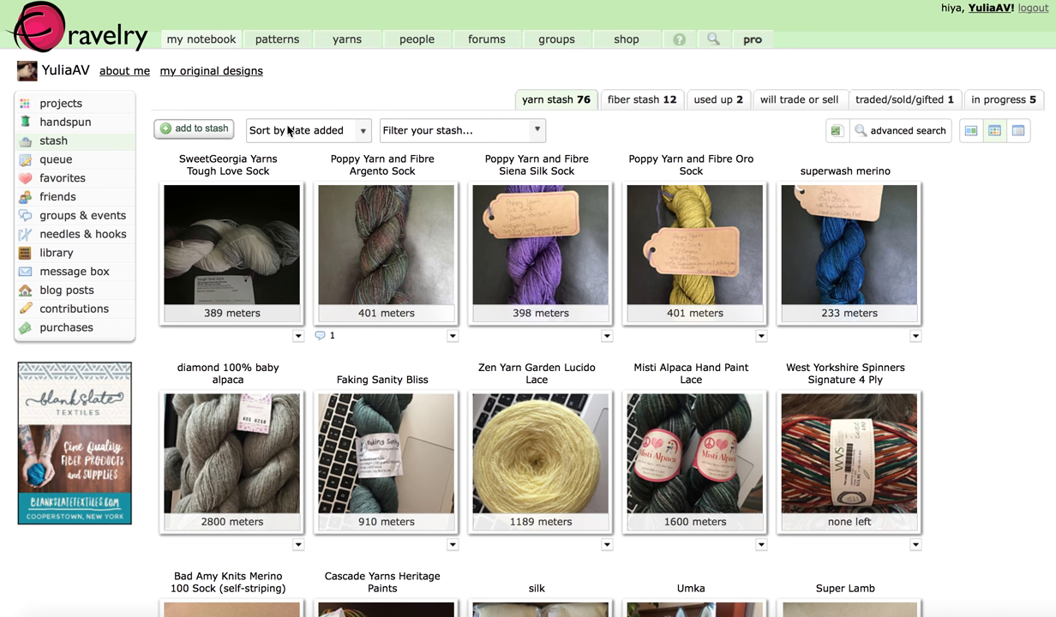
click(361, 131)
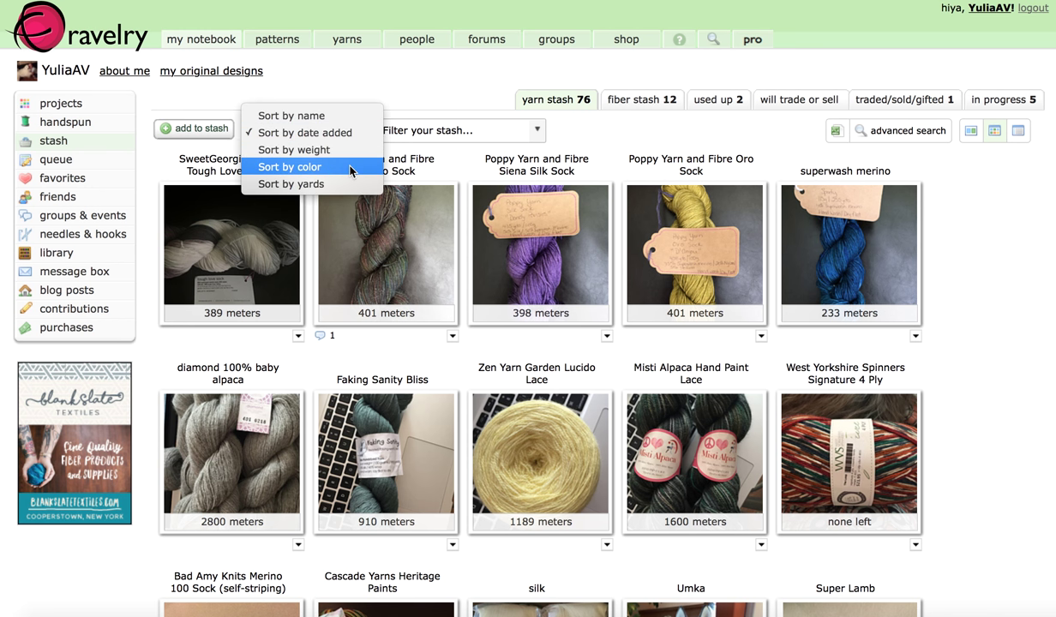
key(Escape)
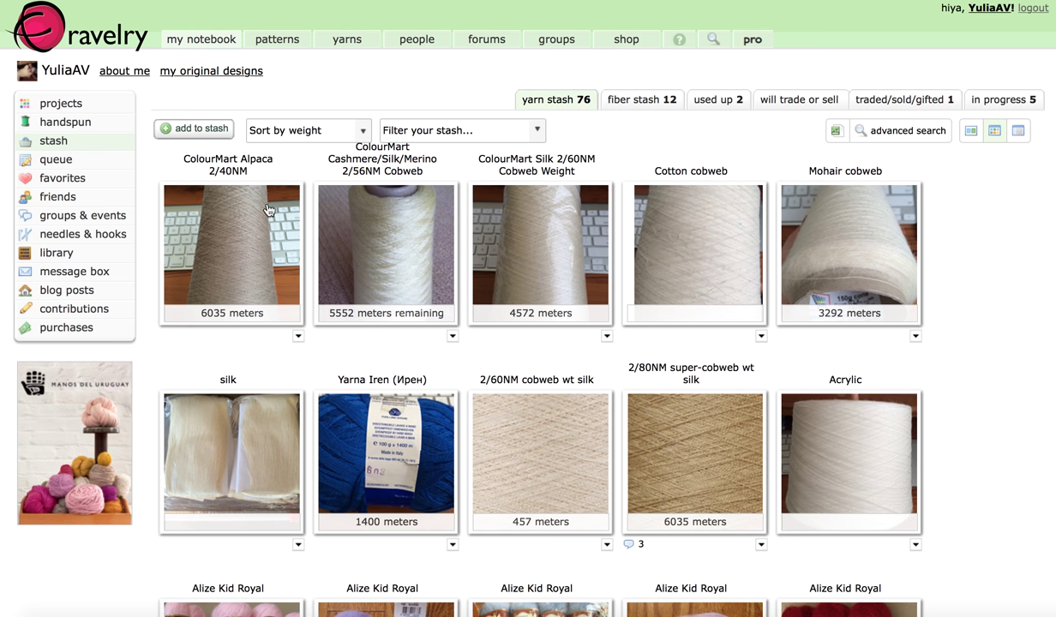
Step: Start a new stash yarn entry and go through the purchase origin options up to Other / I don't know
click(224, 136)
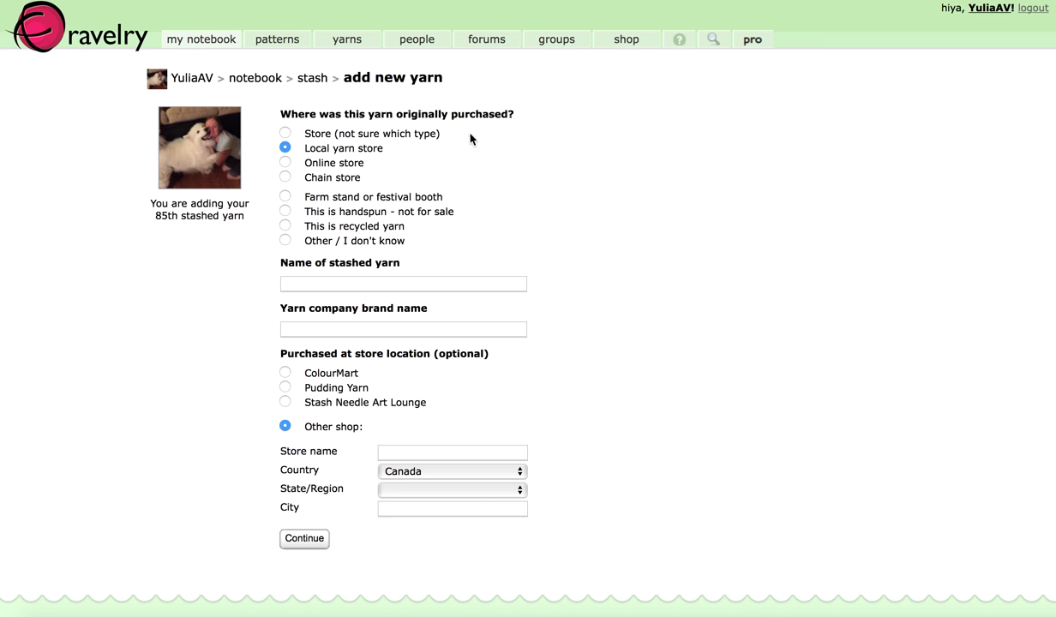
click(285, 133)
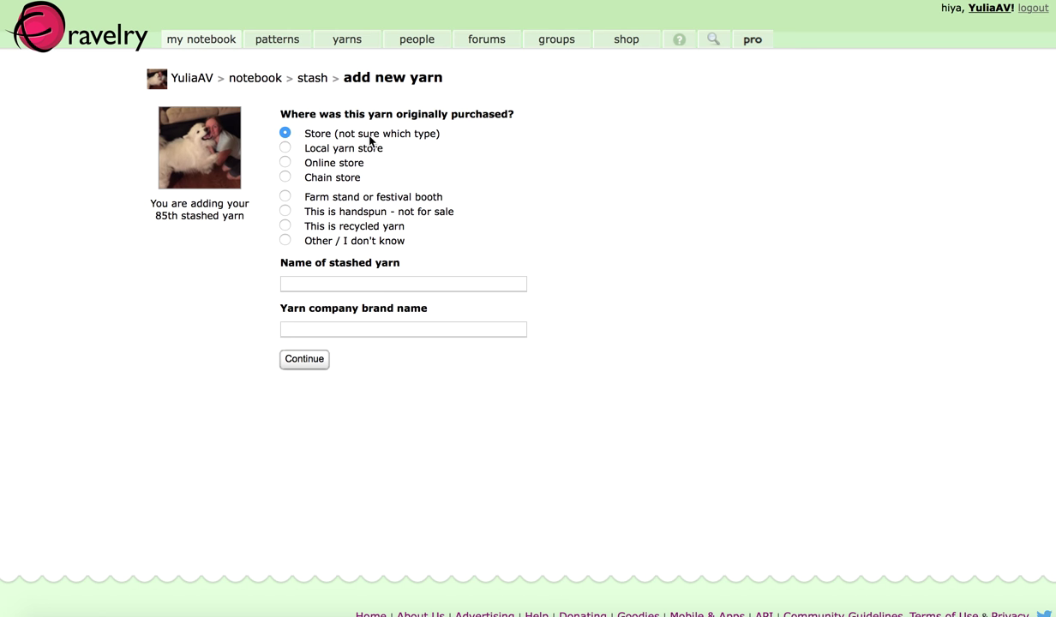
click(285, 147)
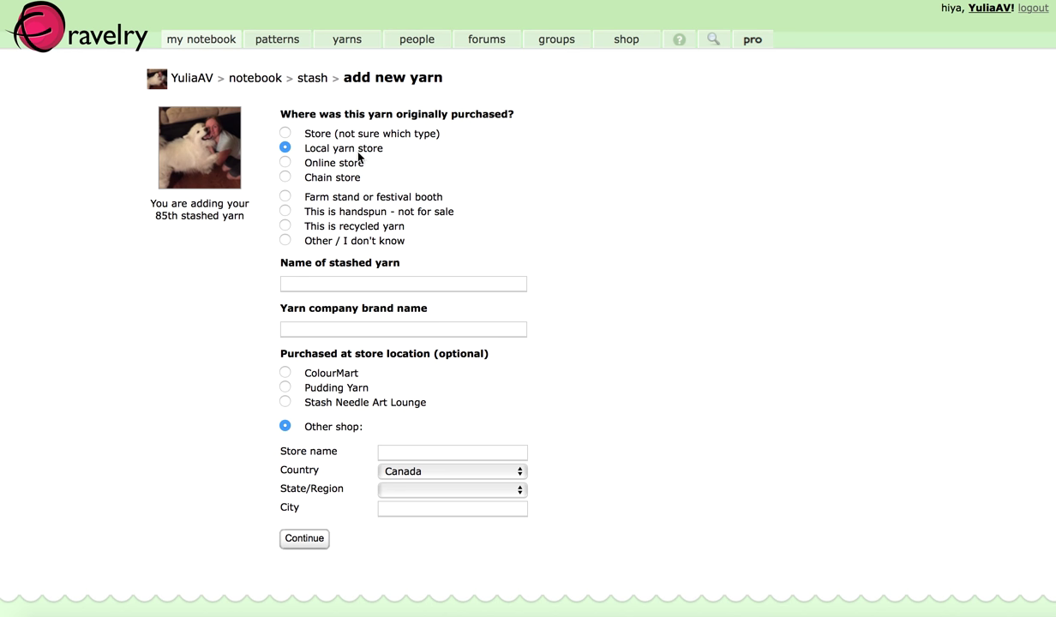
click(285, 163)
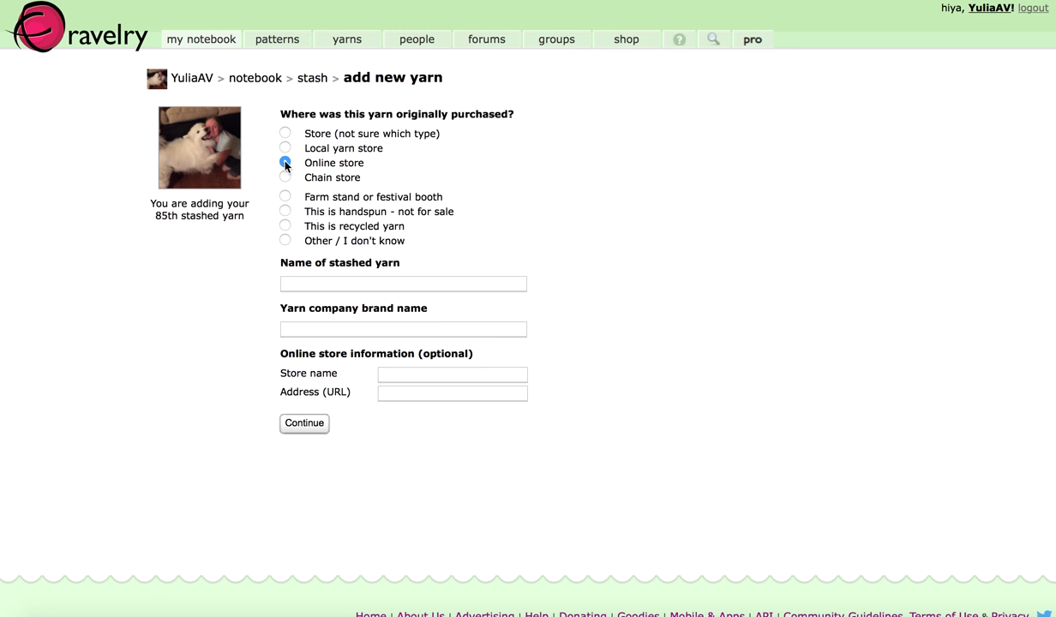
click(285, 177)
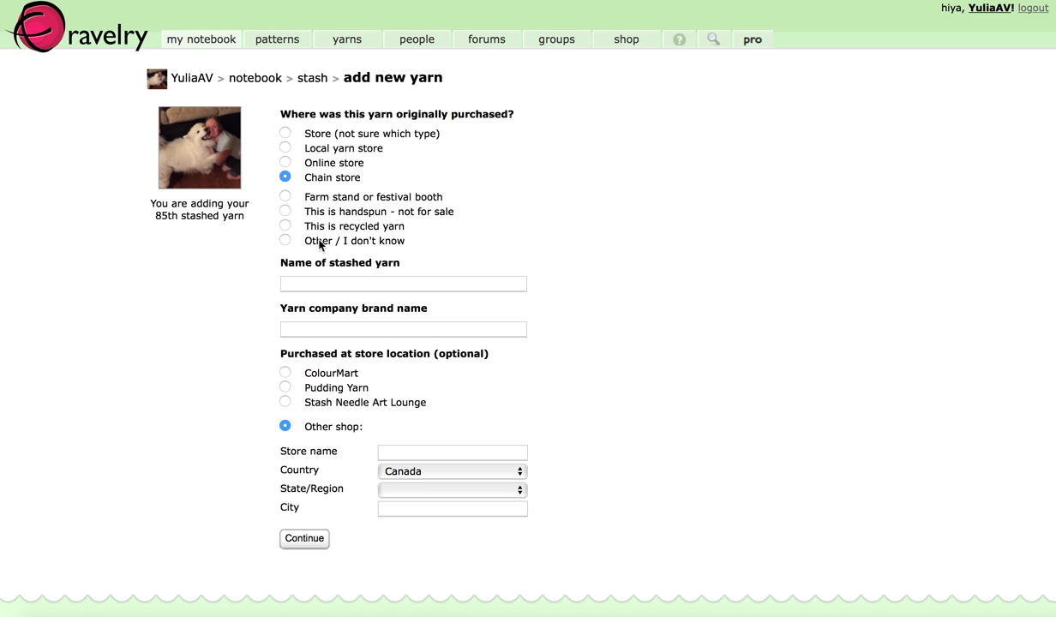
click(286, 198)
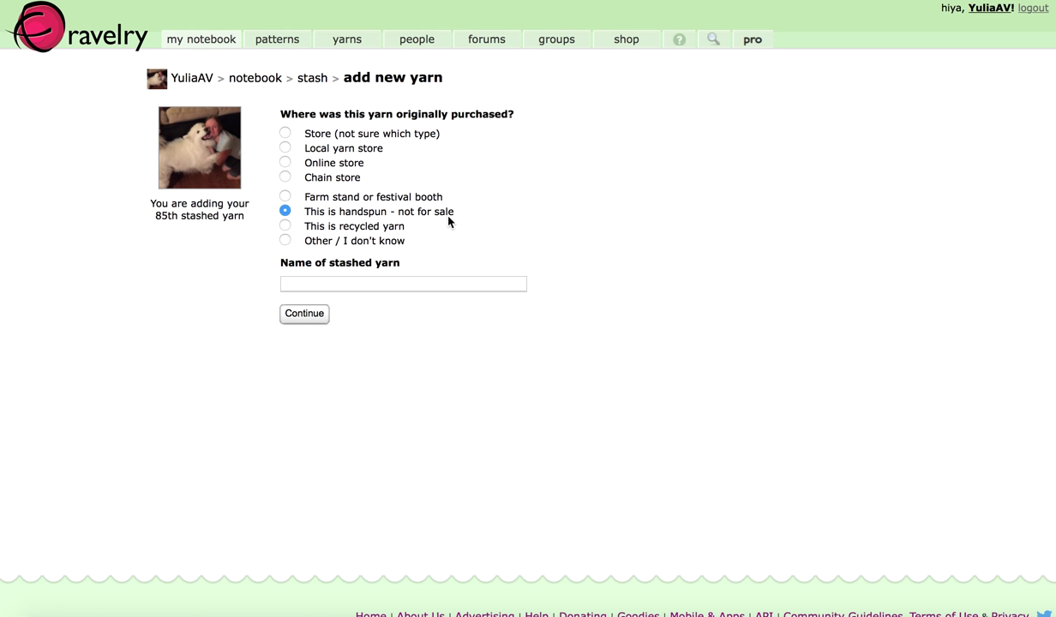
click(284, 225)
click(285, 241)
Step: Enter Tough Love Socks as the name of the stashed yarn
click(402, 286)
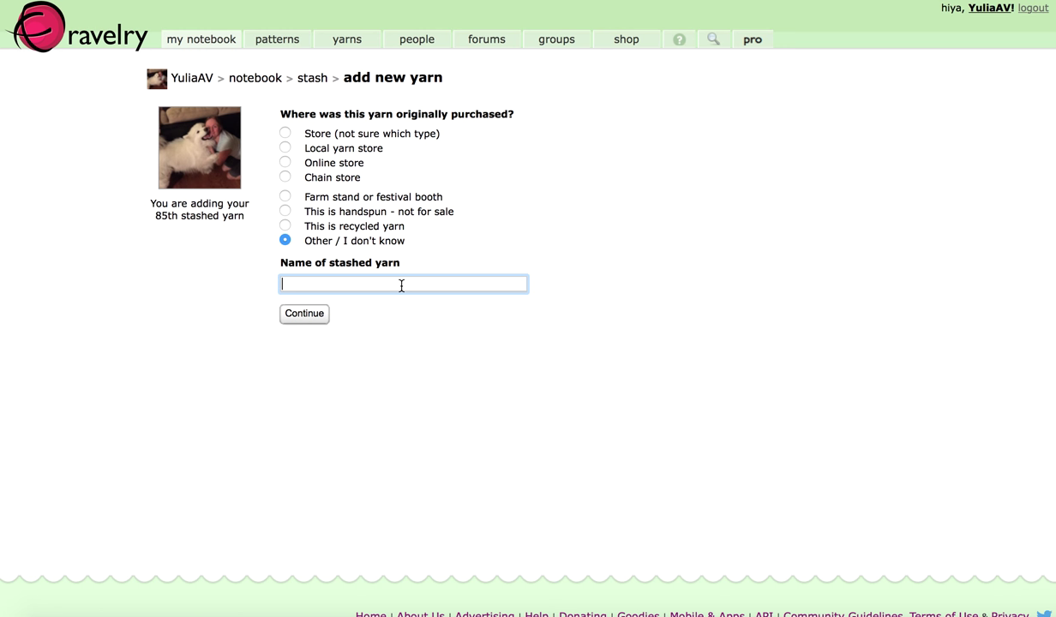
text(E)
text(ug)
key(BackSpace)
key(BackSpace)
key(BackSpace)
text(Tp)
key(BackSpace)
text(ough Love Socks)
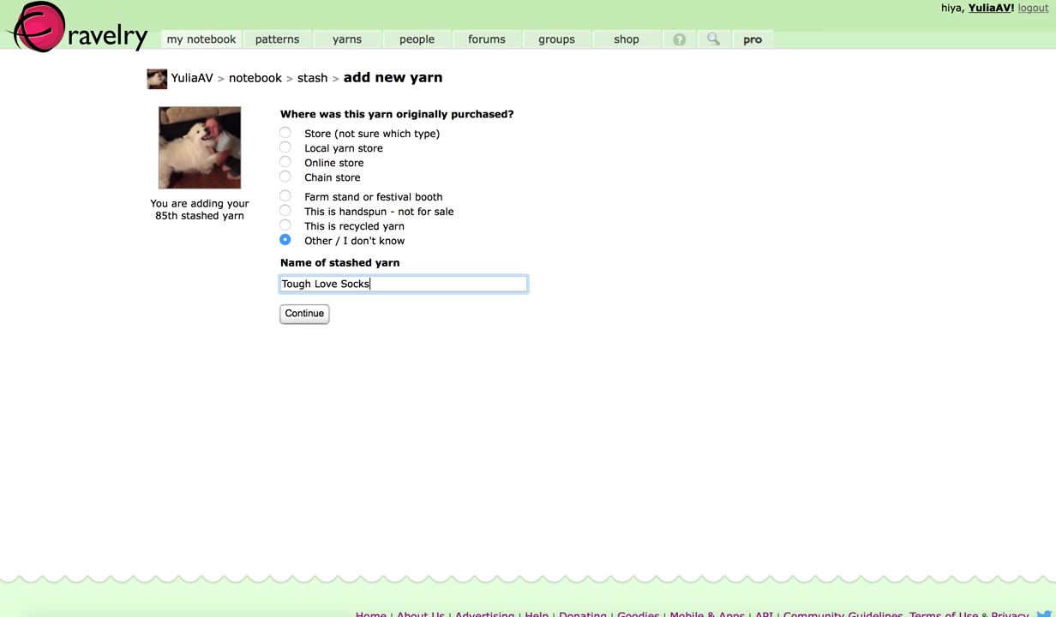
key(Return)
Step: Set the purchase origin to Local yarn store and the yarn company brand name to SweetGeorgia Yarns
click(285, 148)
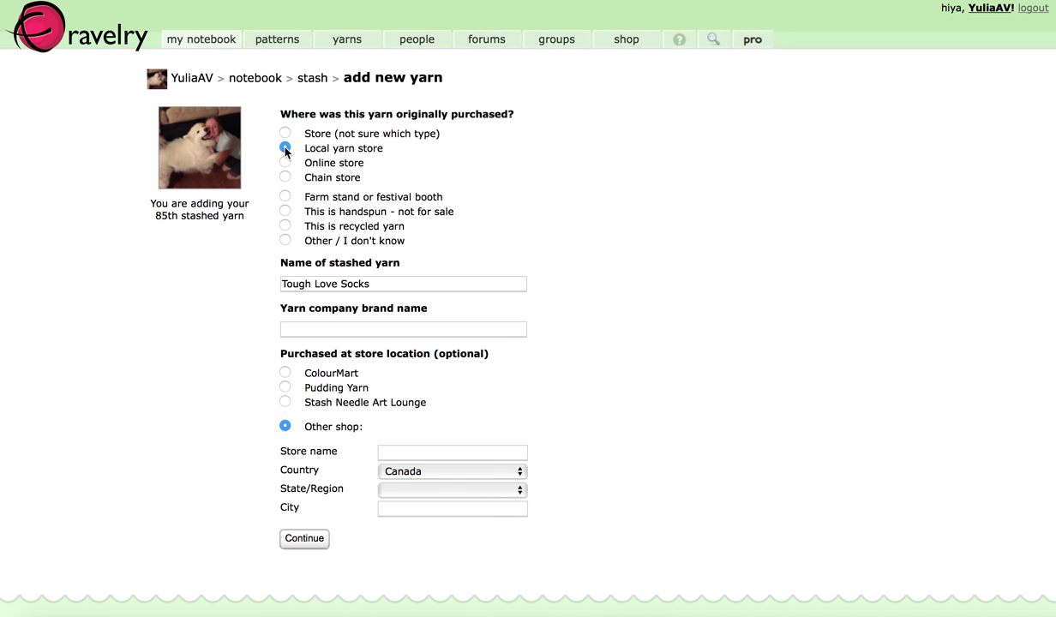
click(383, 280)
click(369, 330)
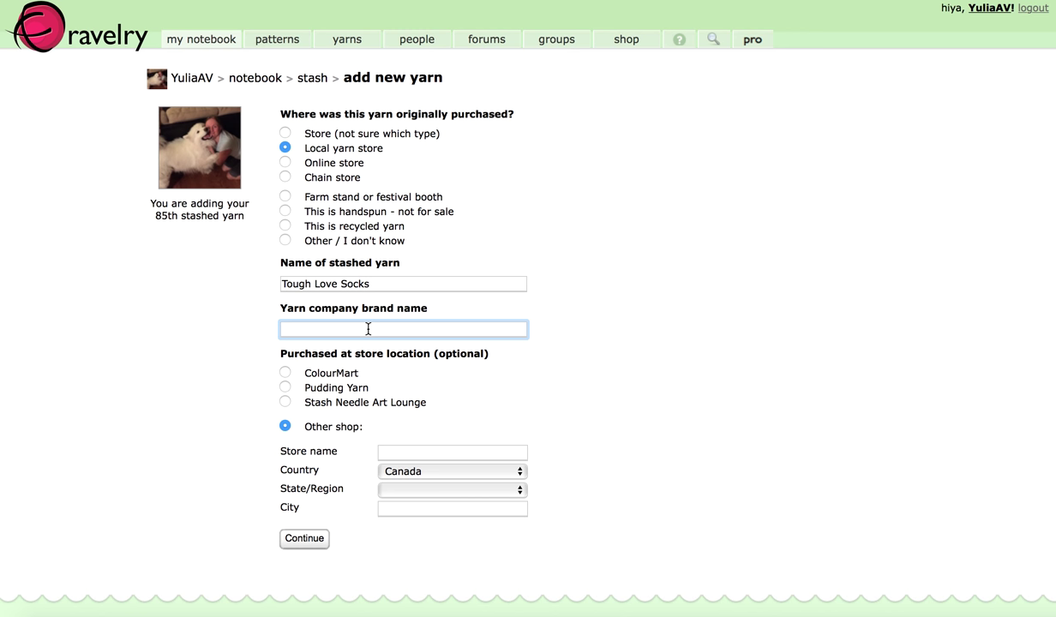
text(Swee)
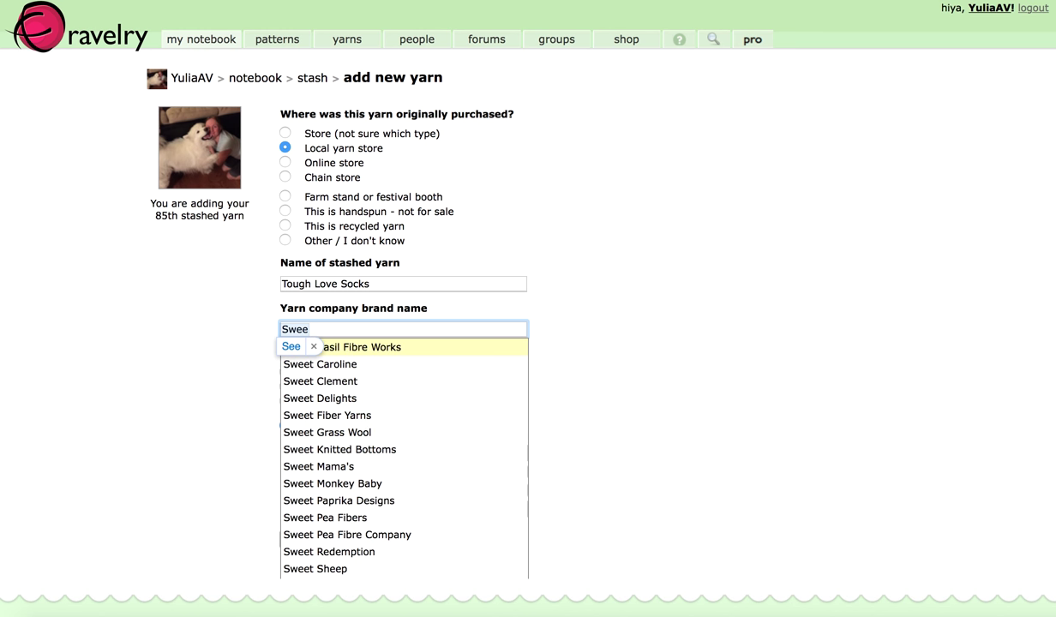
text(tg)
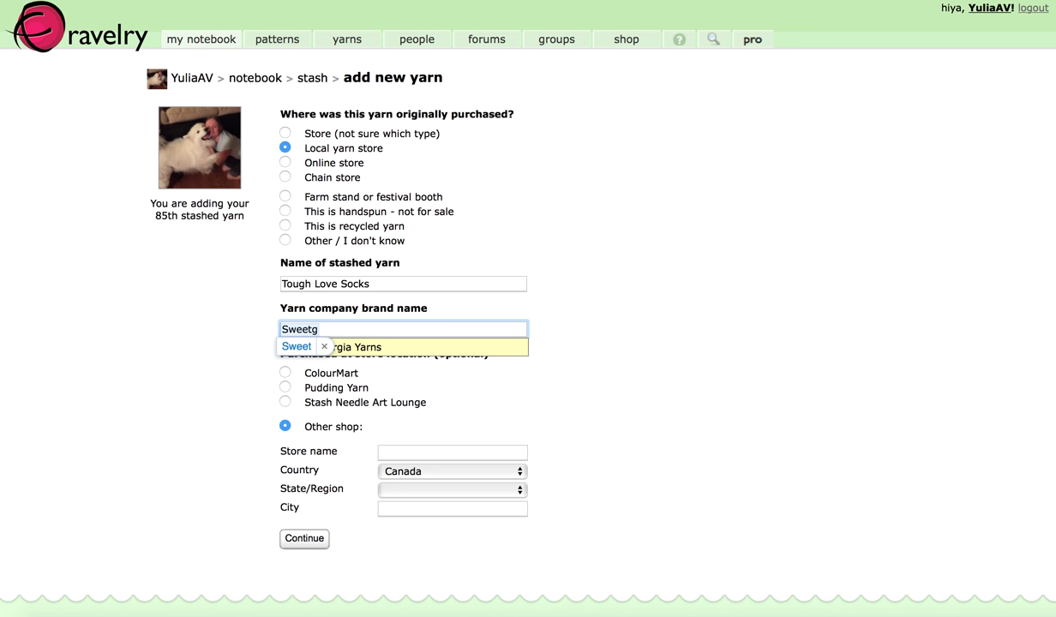
click(356, 347)
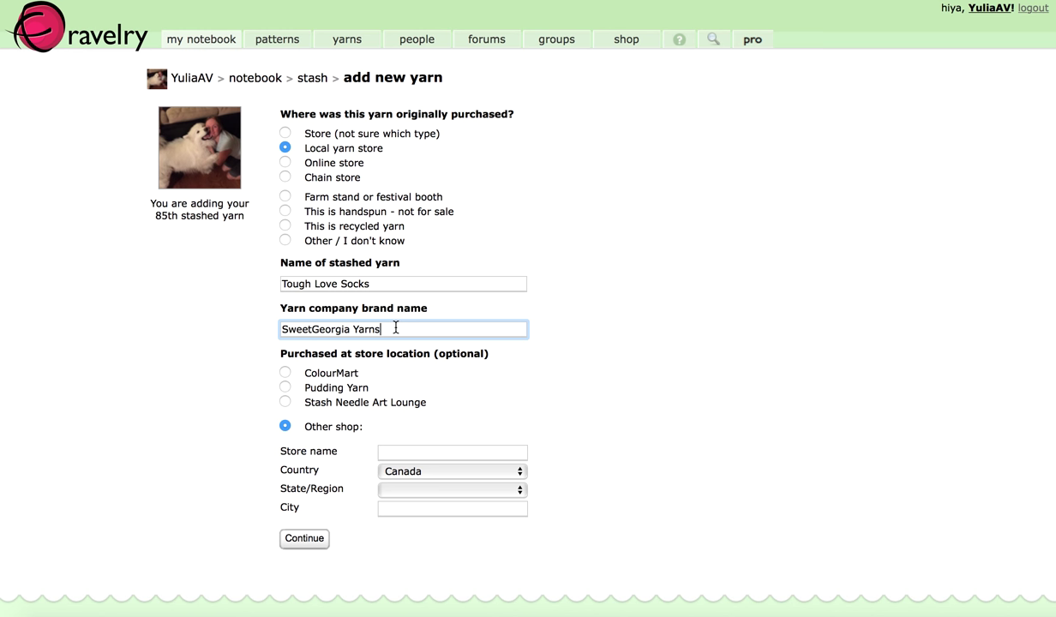
Step: Shorten the brand name to Sweet and choose SweetGeorgia Yarns from the suggestions again
key(BackSpace)
key(BackSpace)
key(BackSpace)
key(BackSpace)
key(BackSpace)
key(BackSpace)
key(BackSpace)
key(BackSpace)
key(BackSpace)
key(BackSpace)
key(BackSpace)
key(BackSpace)
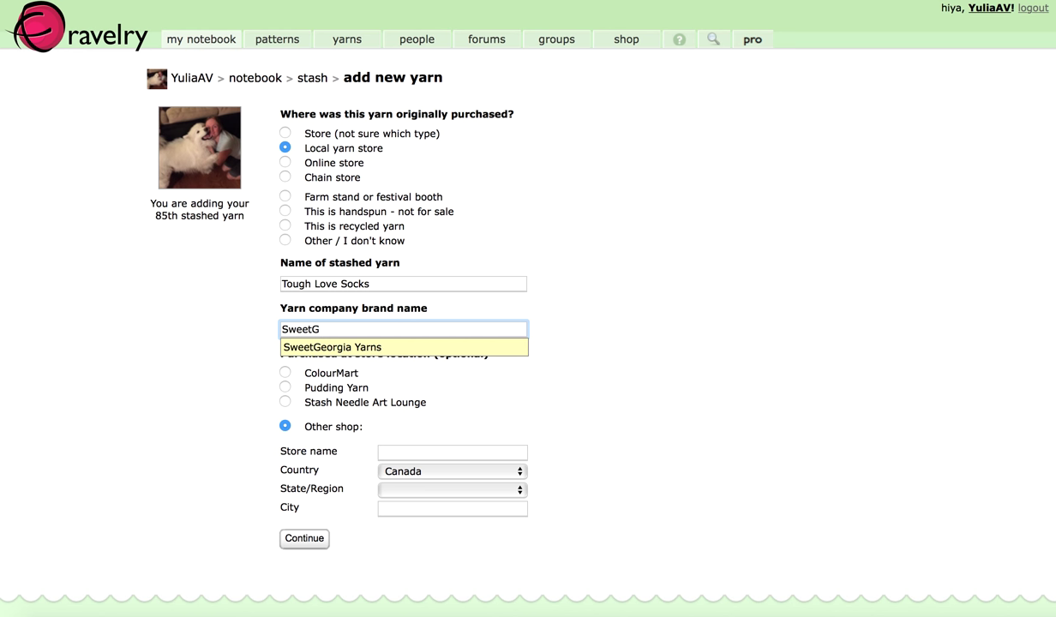
key(BackSpace)
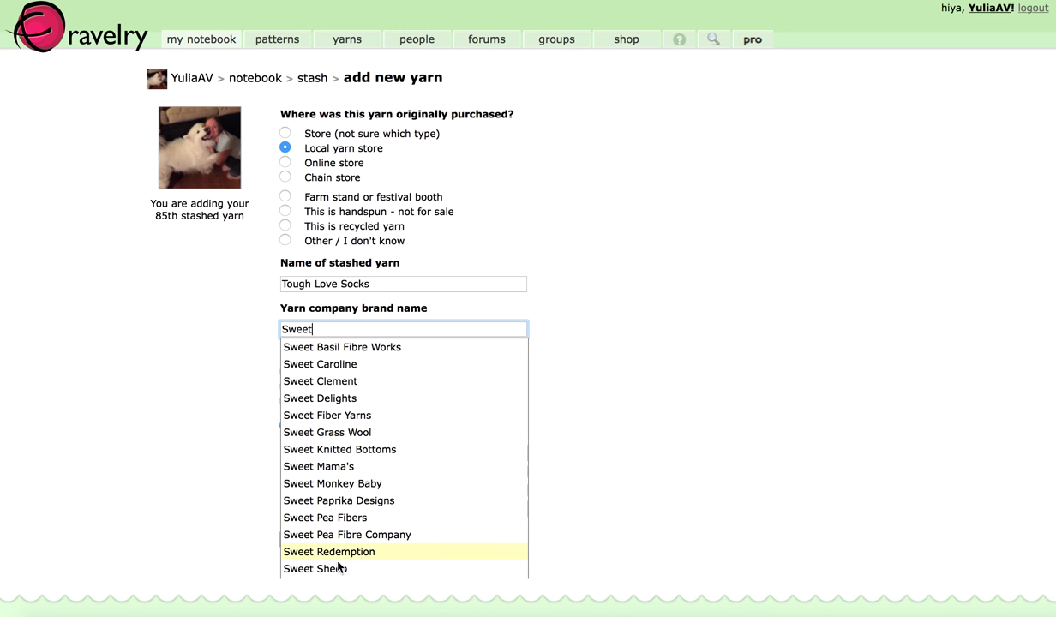
text(g)
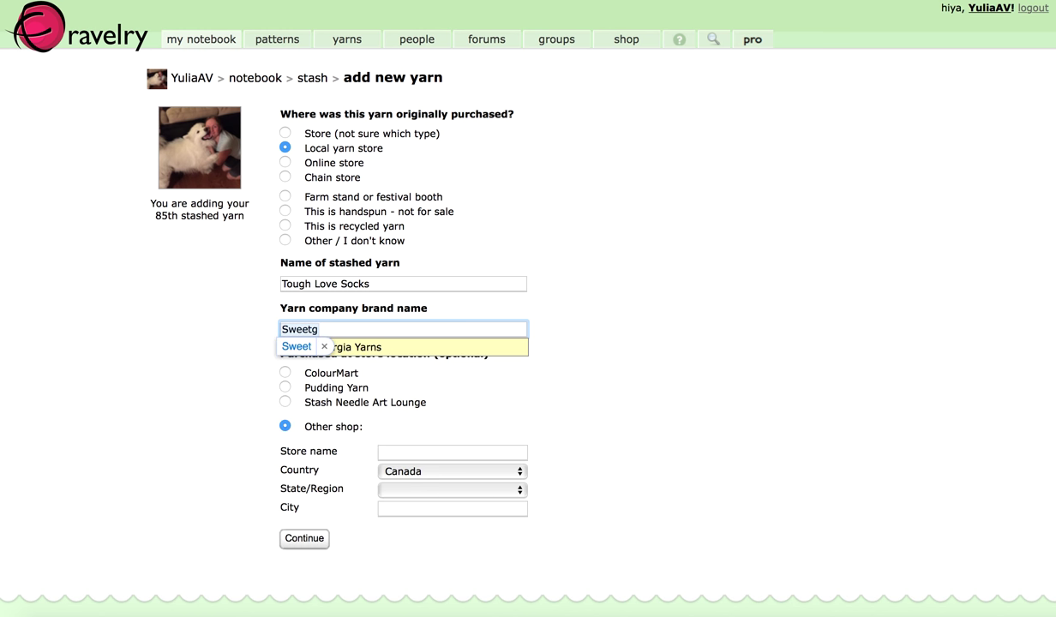
click(326, 348)
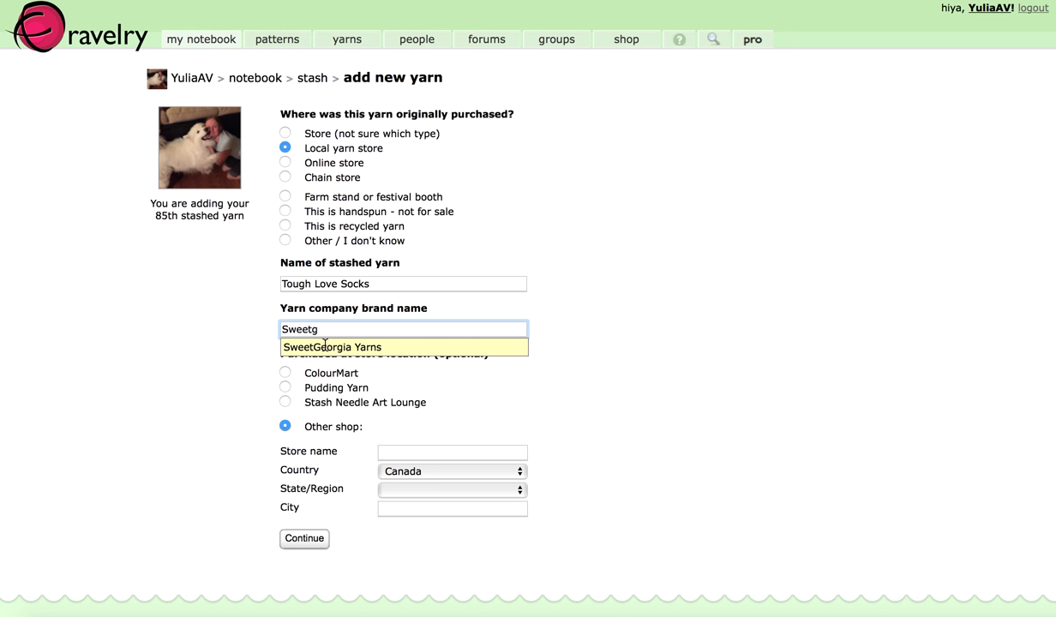
click(382, 348)
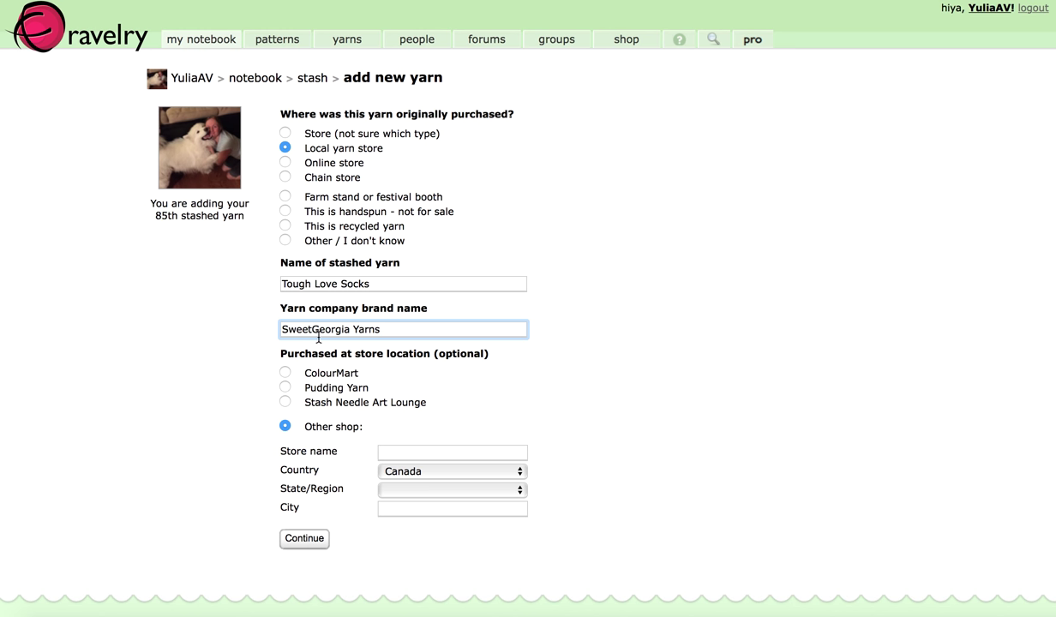
Step: Copy the brand name, clear it, and try to continue with the brand left blank
triple_click(389, 333)
key(super+c)
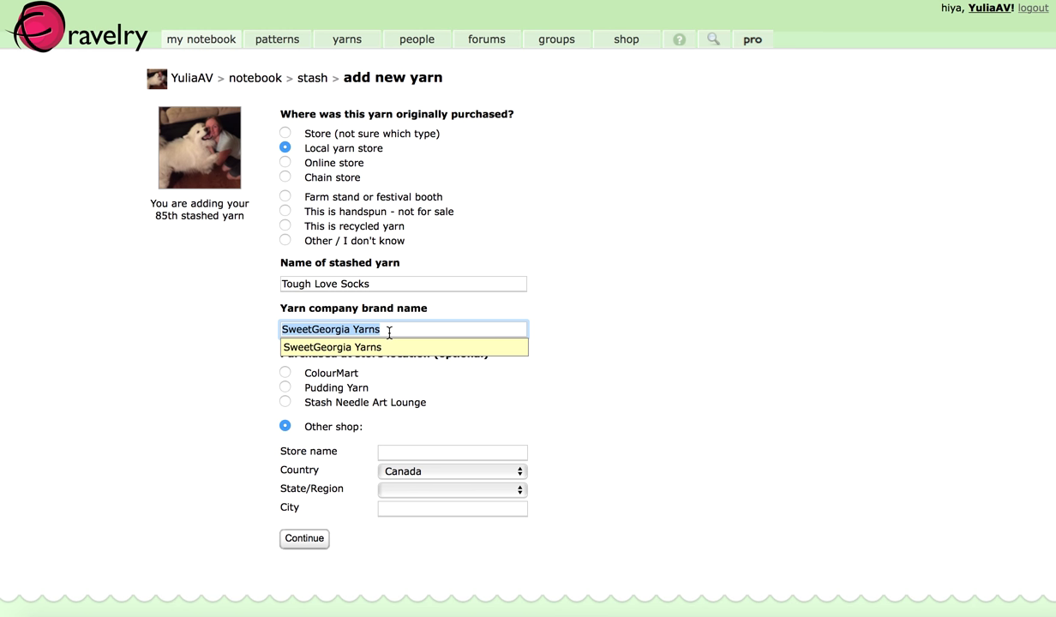
key(BackSpace)
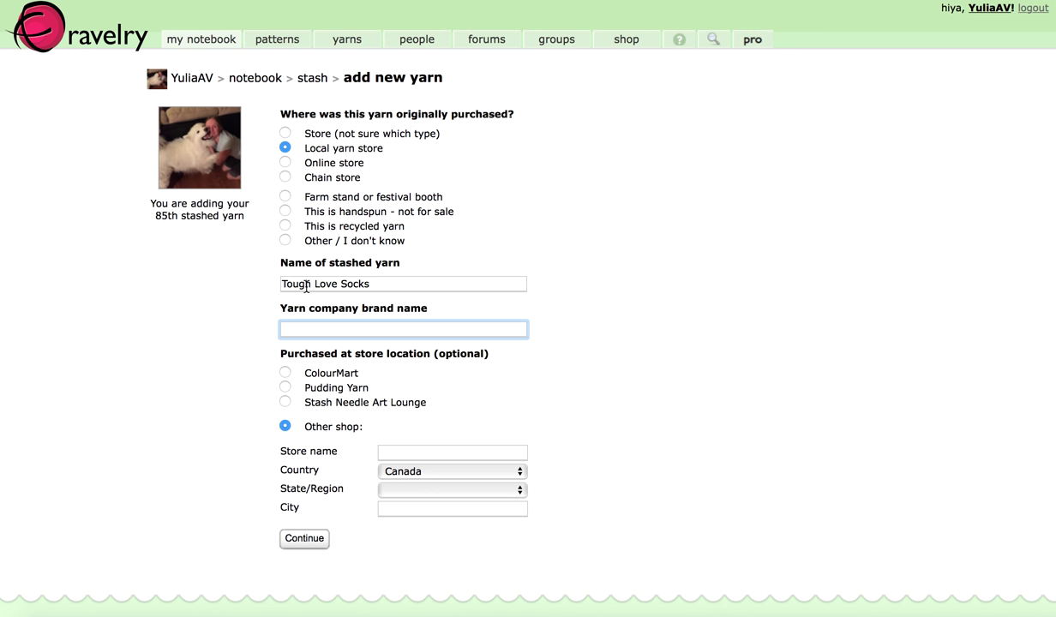
click(319, 549)
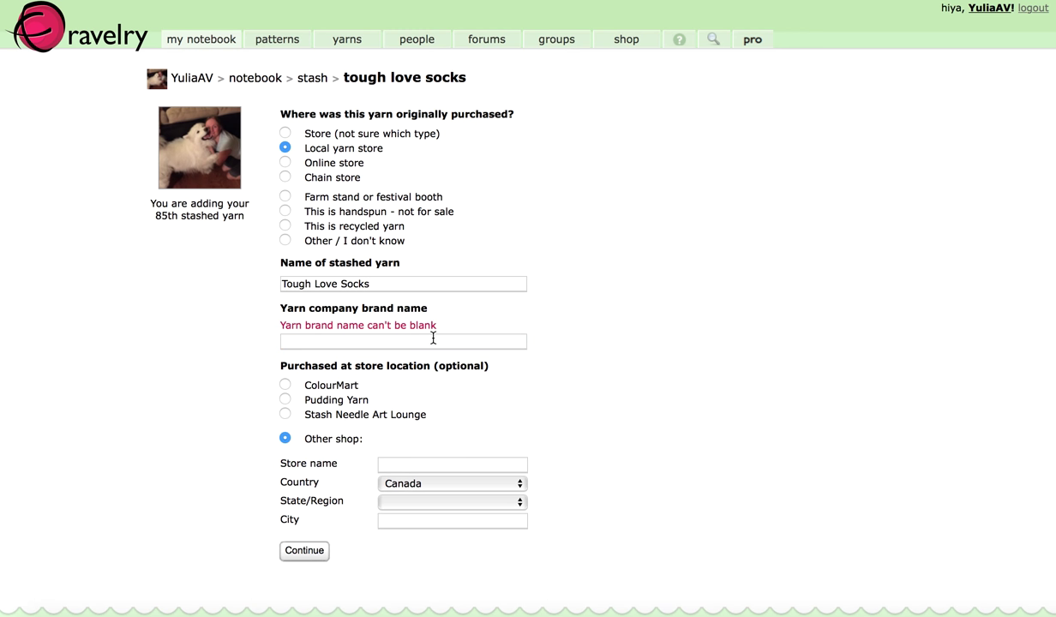
Step: Paste SweetGeorgia Yarns into the empty yarn company brand name
click(347, 343)
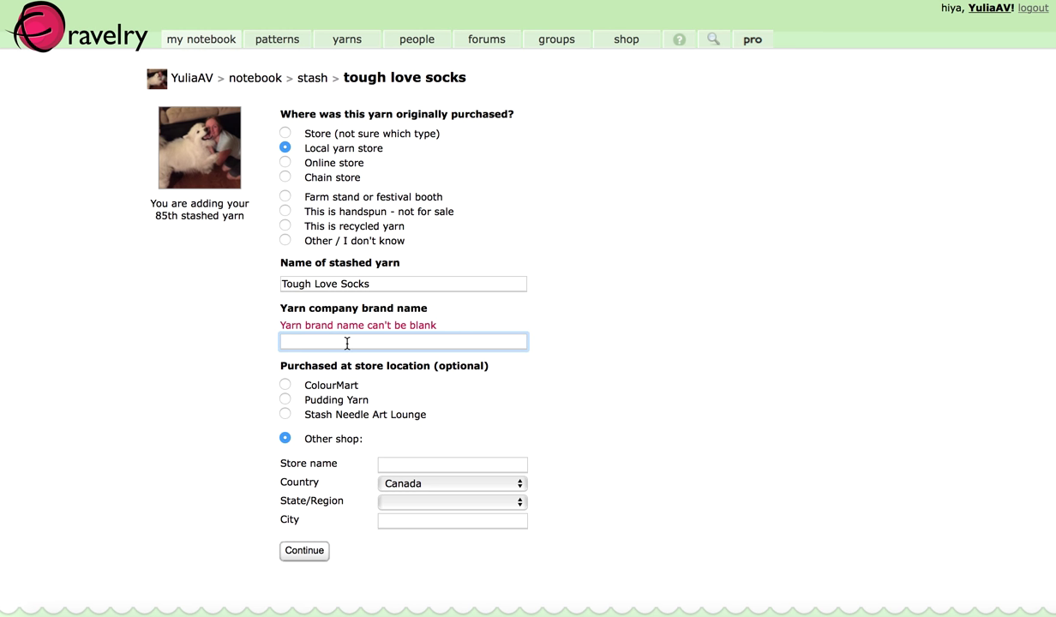
key(super+v)
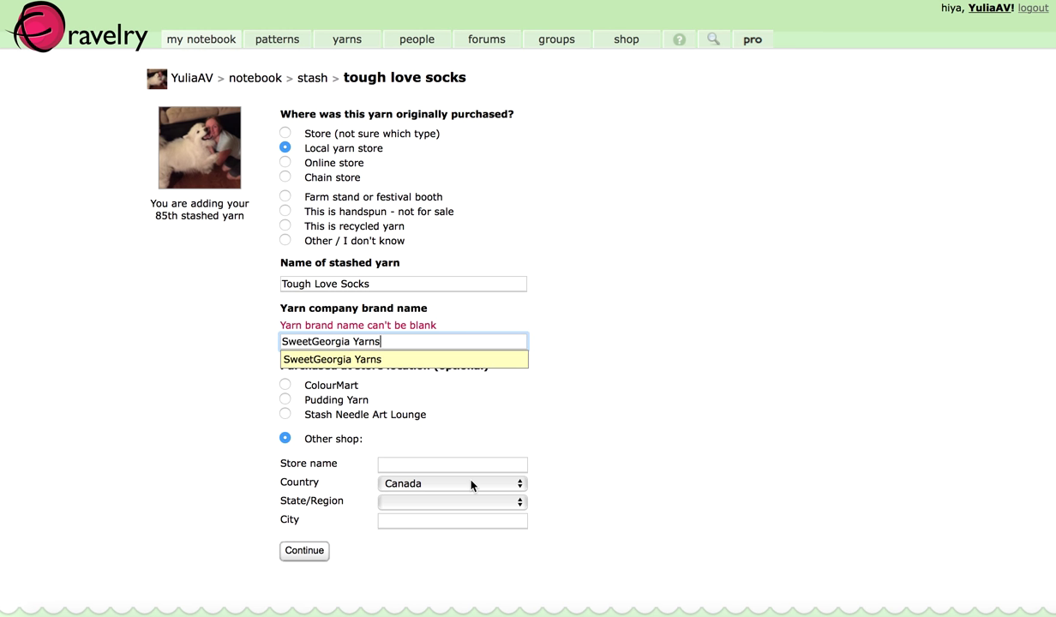
click(621, 378)
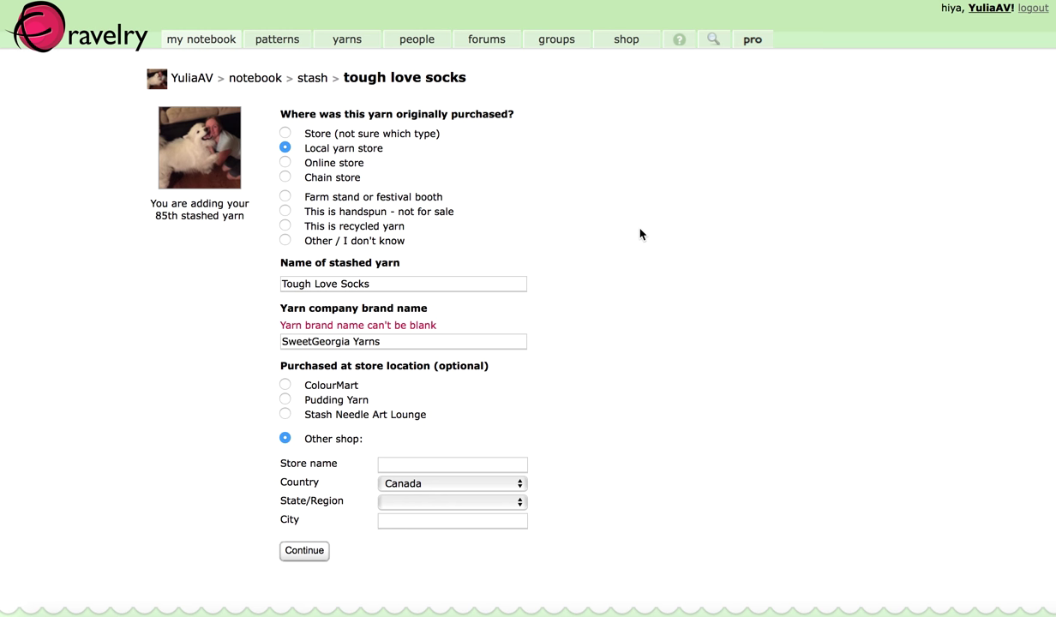
Step: Enter Stash Needle Art as the store name under Other shop and continue to the yarn matching page
click(388, 464)
text(S)
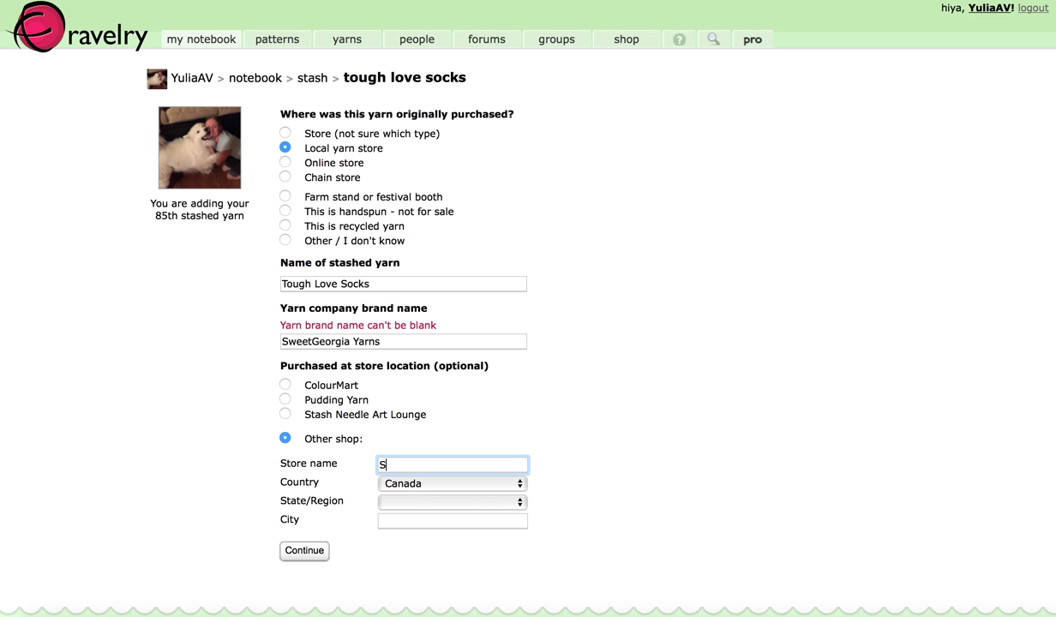
text(tash Needle Art)
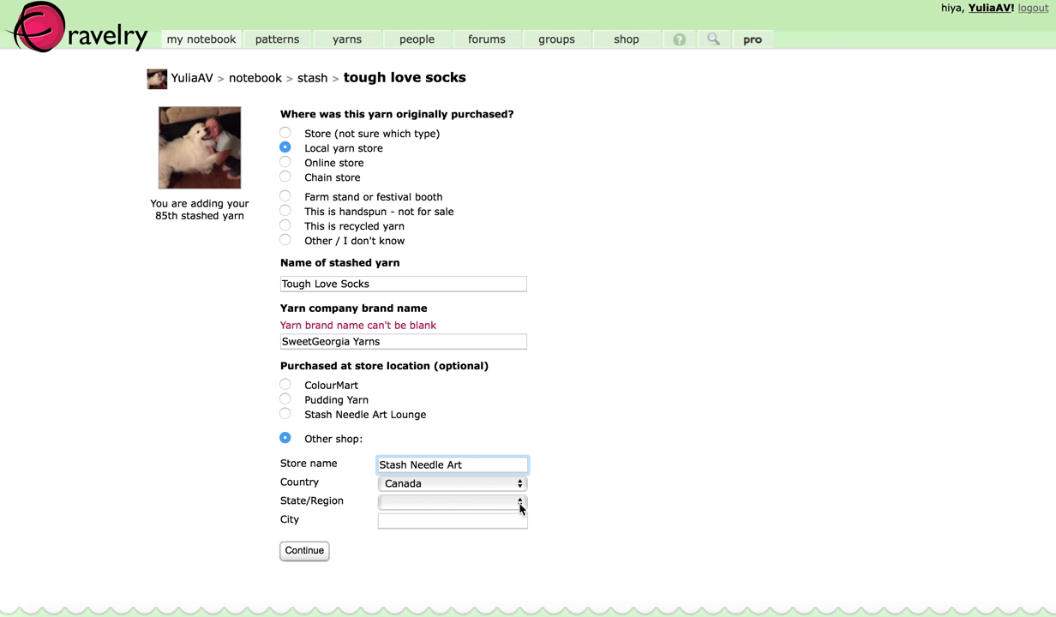
click(299, 558)
click(323, 556)
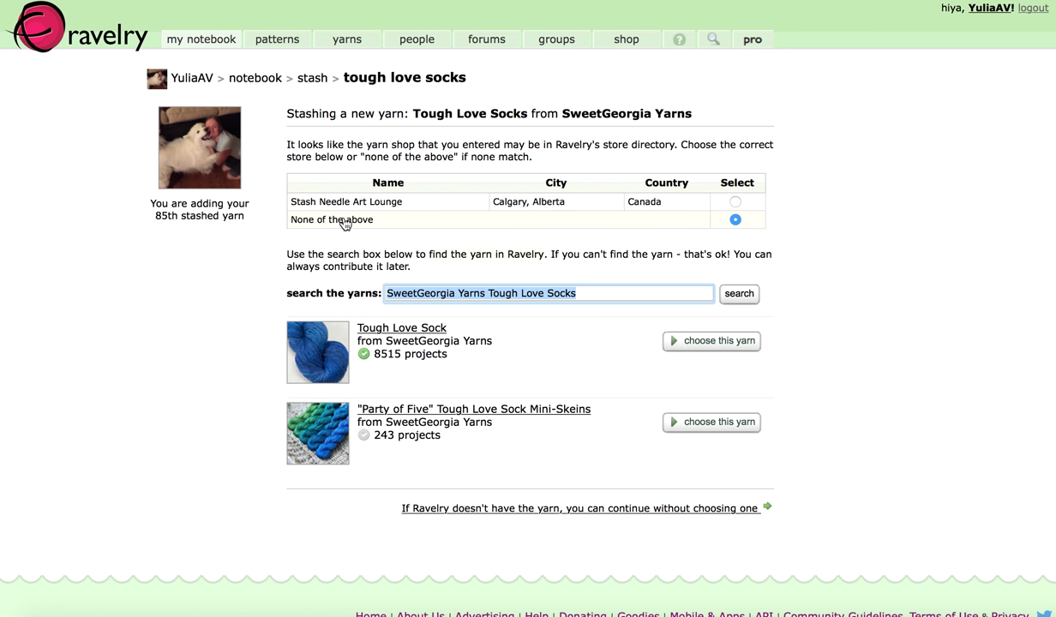
Step: Choose Stash Needle Art Lounge in Calgary, Alberta as the matching store for the purchase
click(735, 201)
click(735, 219)
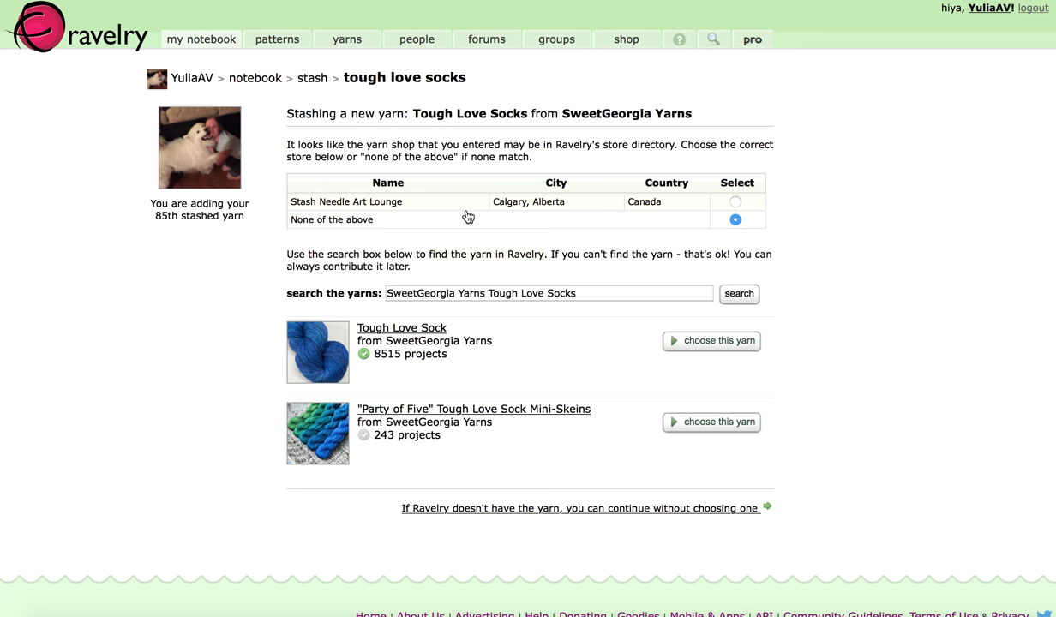
click(735, 203)
click(734, 220)
click(735, 202)
click(677, 340)
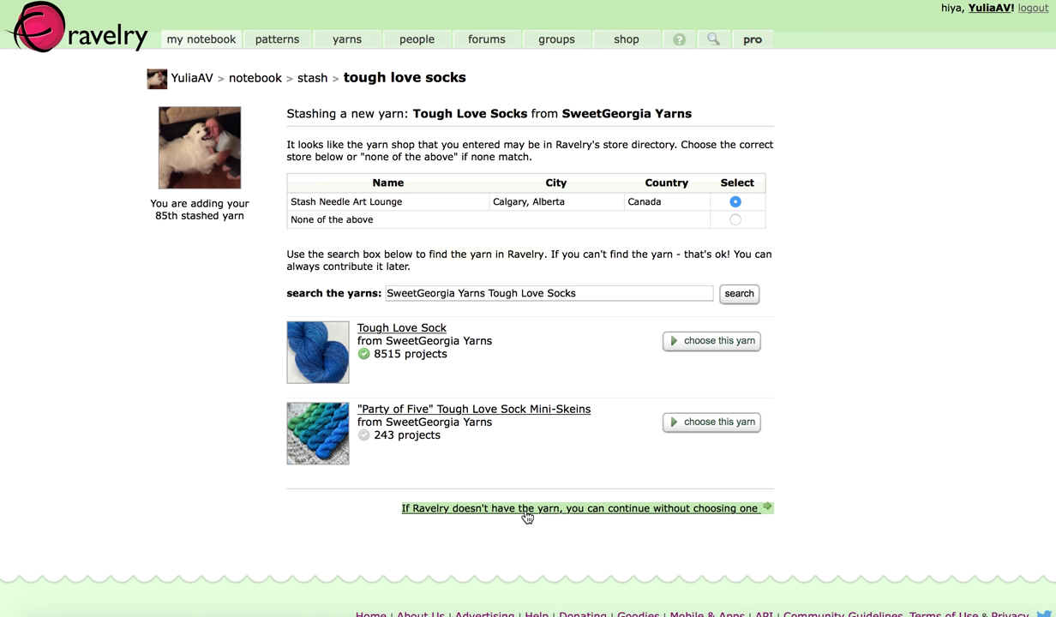
Step: Choose Tough Love Sock from SweetGeorgia Yarns as the matching yarn and set its length per skein to yards
click(734, 342)
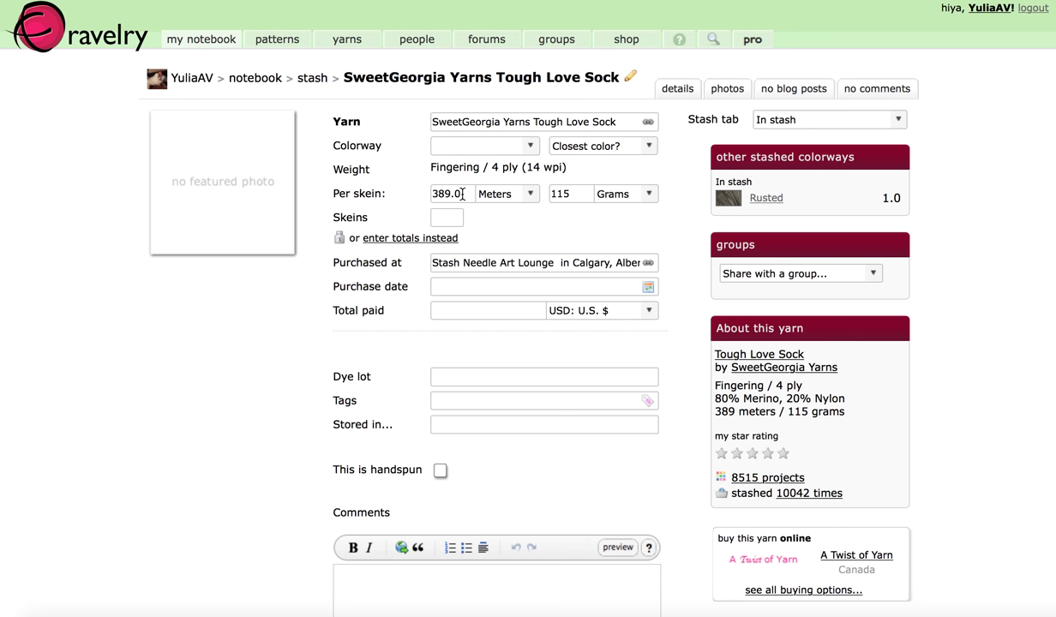
click(515, 194)
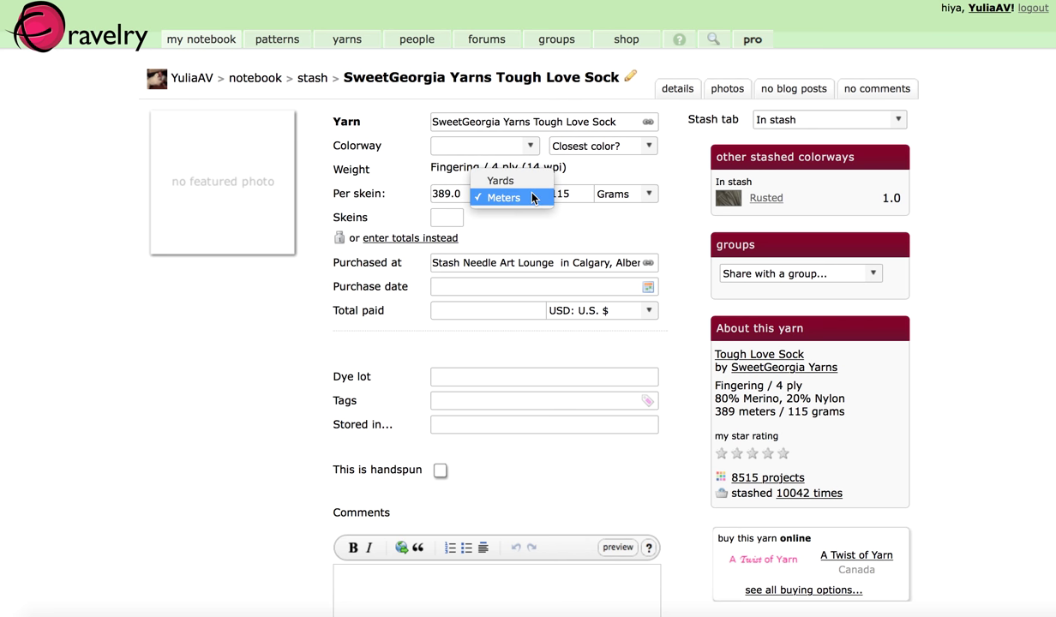
click(532, 182)
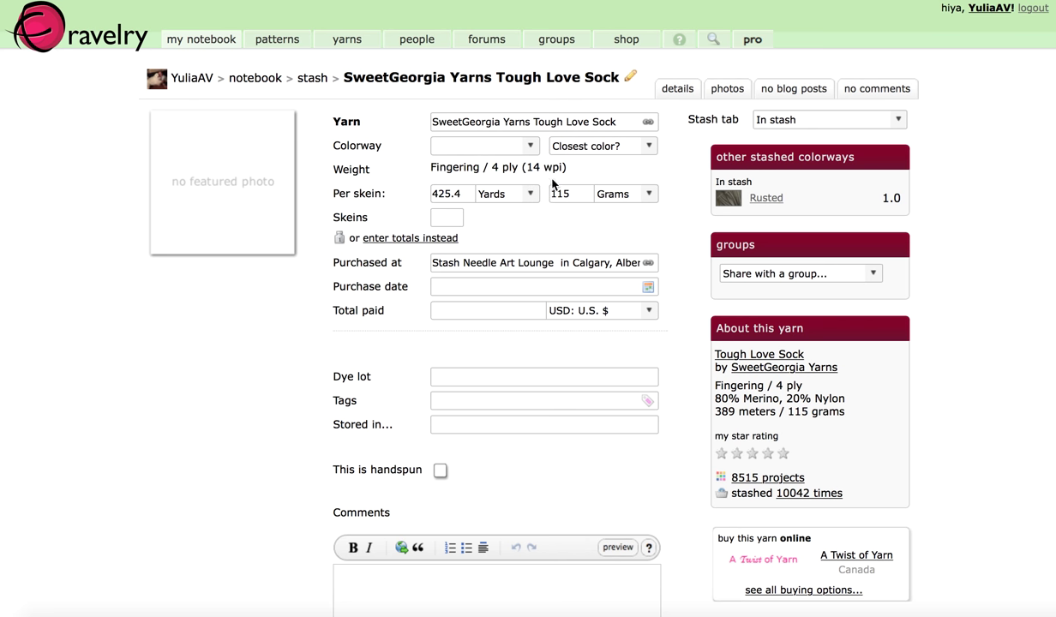
Step: Switch the skein weight to ounces and back to grams, and the skein length to meters and back to yards
click(649, 194)
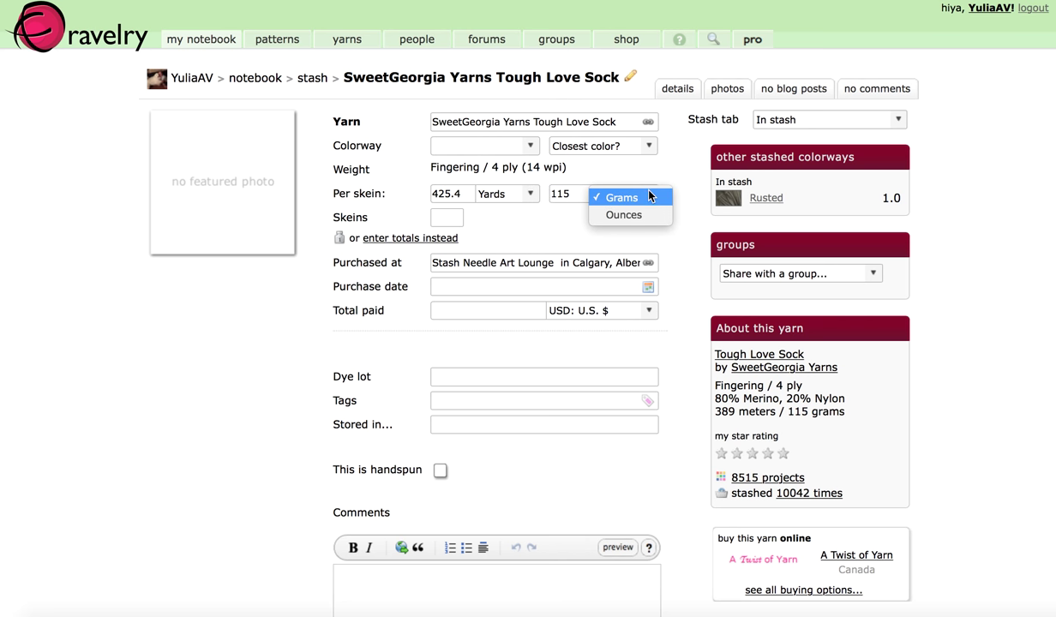
click(616, 207)
click(649, 195)
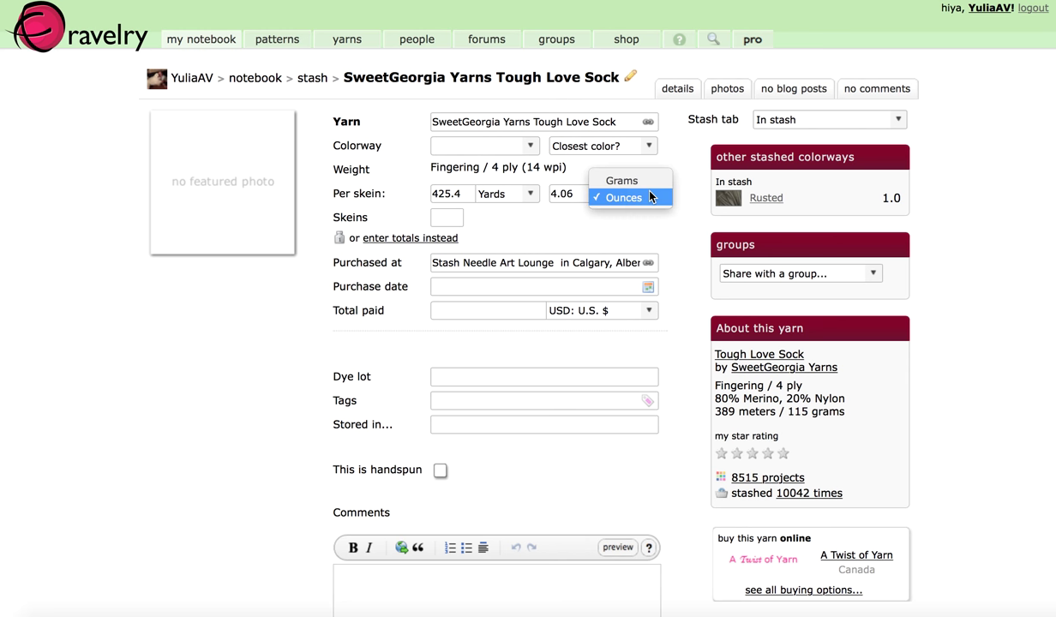
click(617, 181)
click(534, 194)
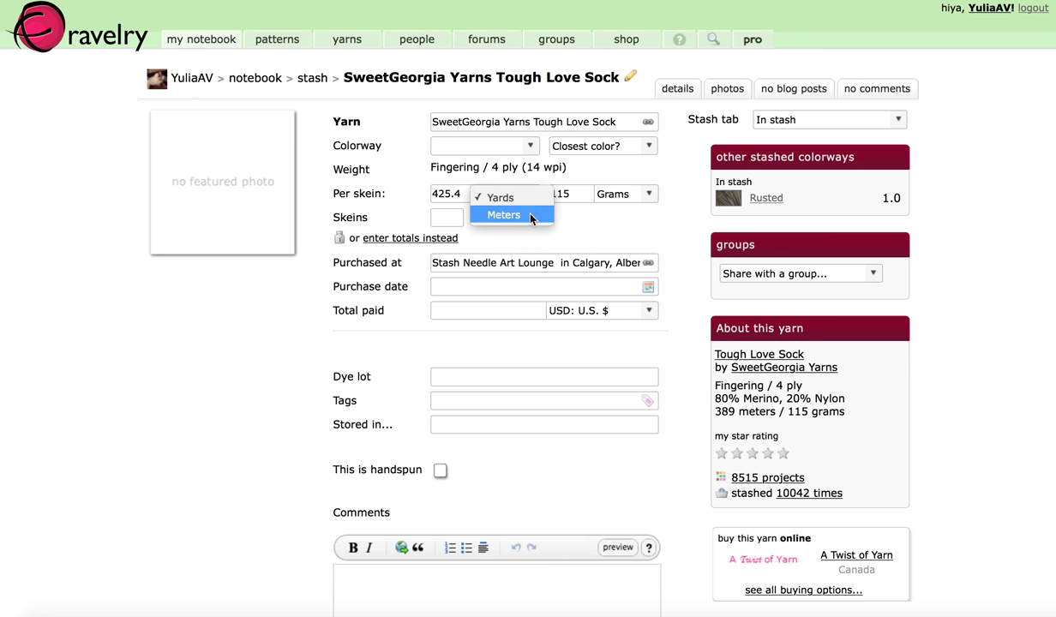
click(529, 221)
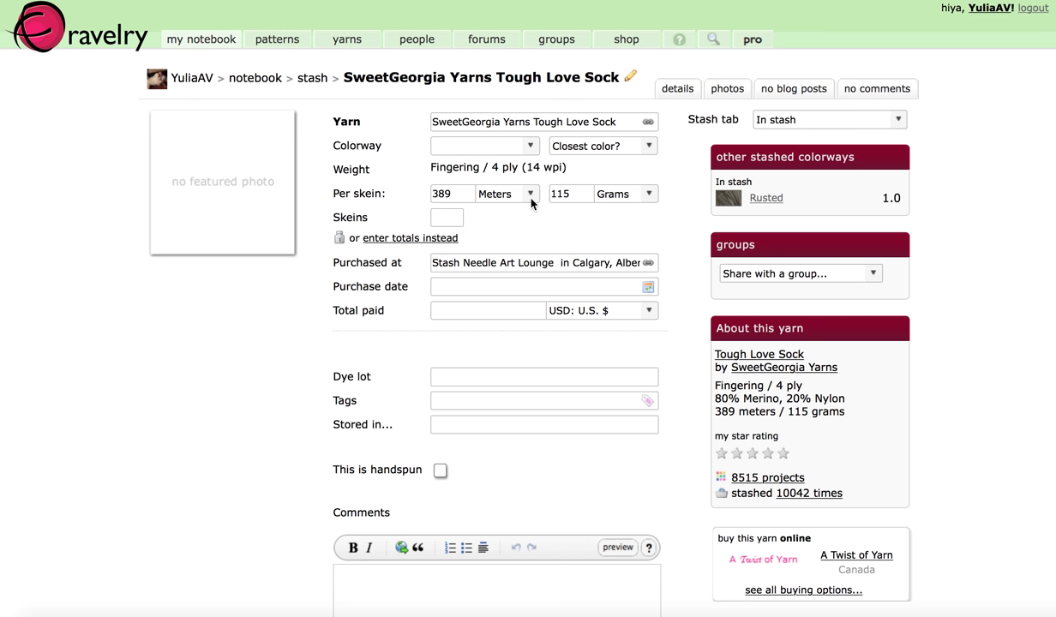
click(516, 194)
click(524, 175)
click(650, 148)
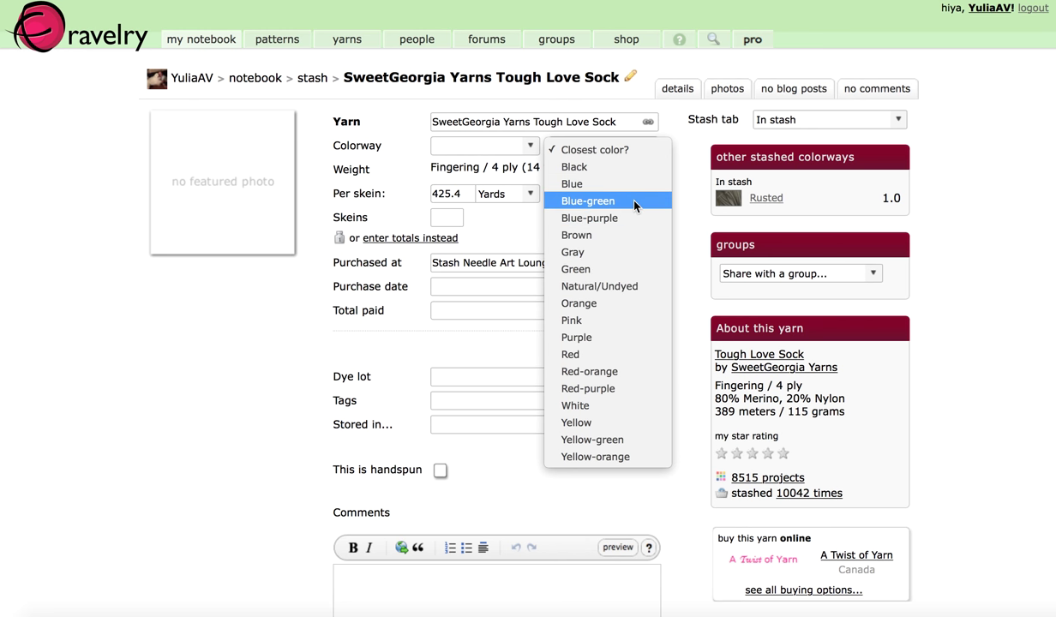
click(690, 260)
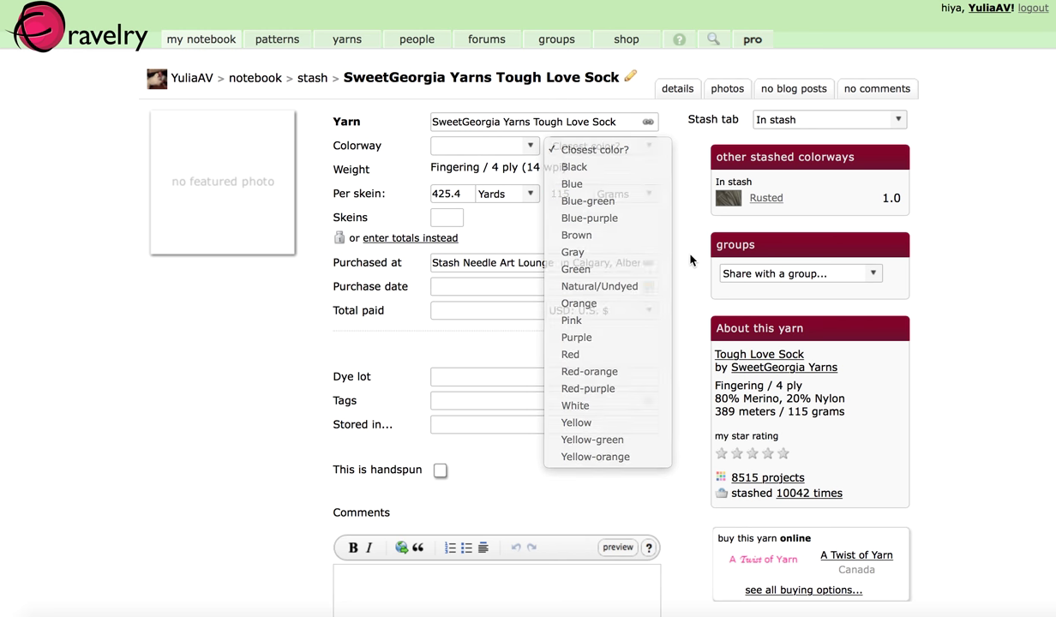
click(501, 147)
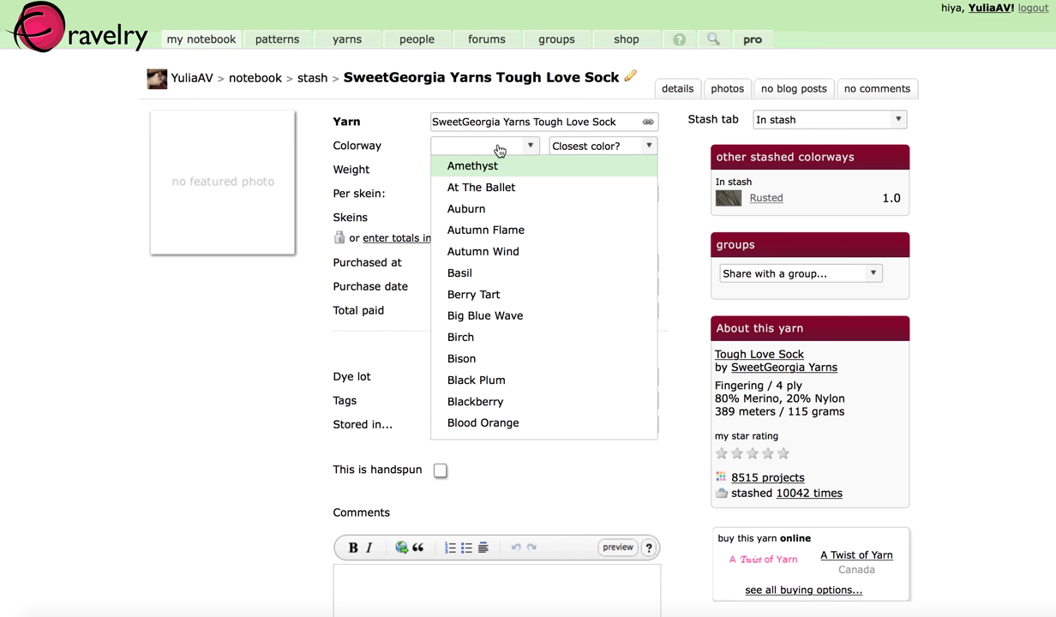
click(650, 147)
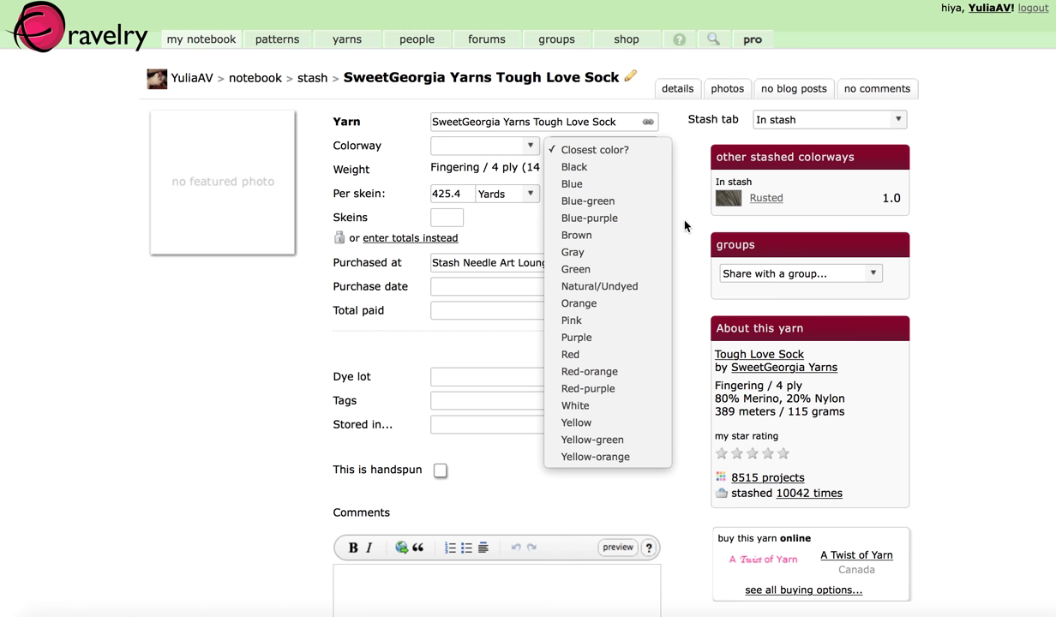
Step: Set the yarn's colorway to Rusted from the known colorway names
click(530, 146)
click(530, 146)
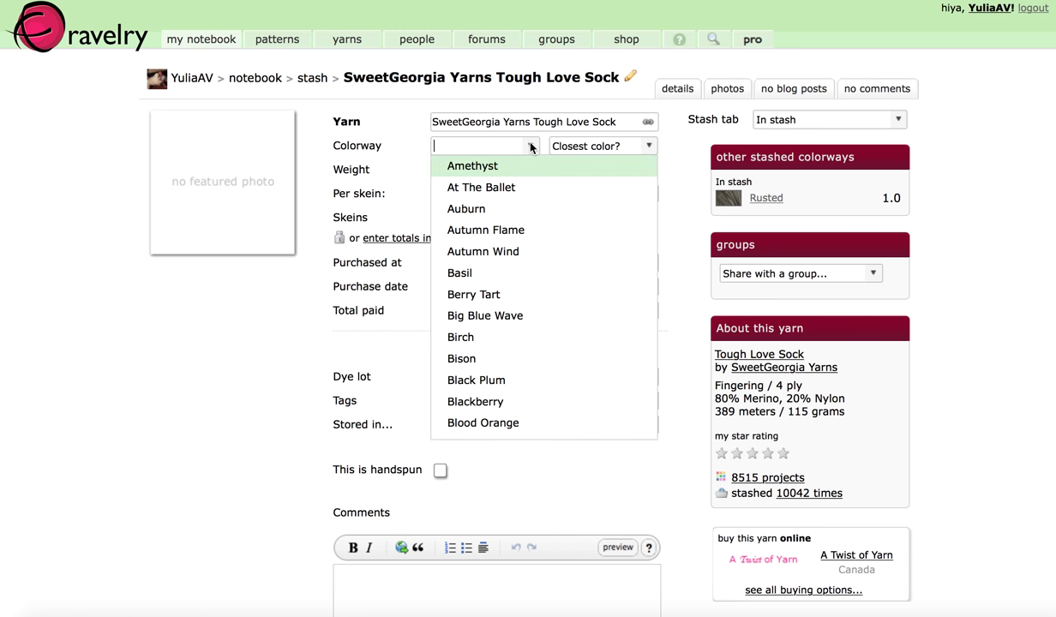
scroll(549, 358, down, 5)
scroll(550, 360, down, 5)
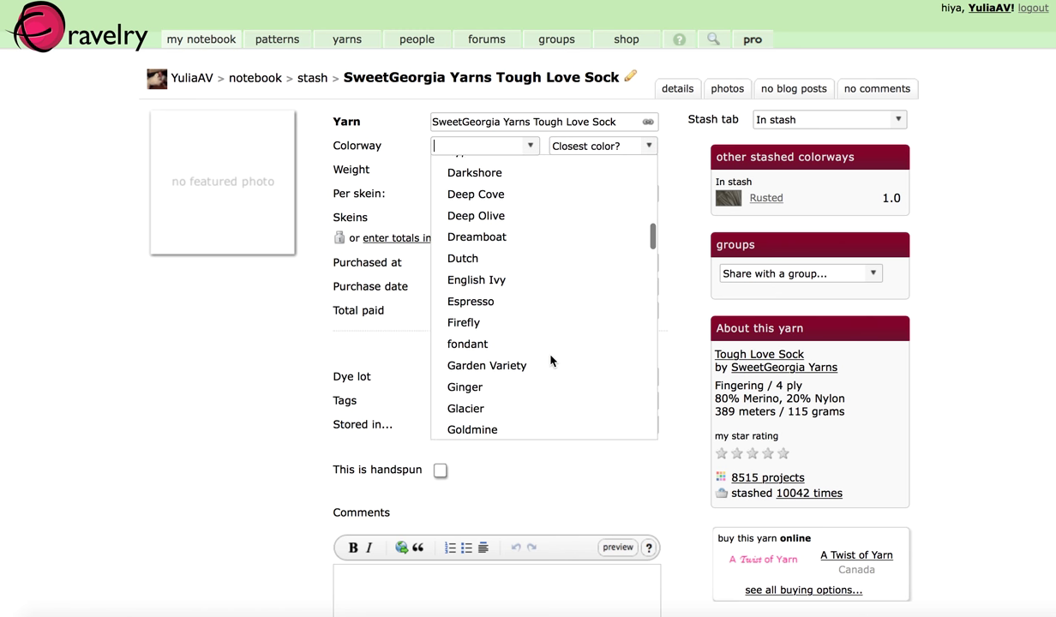
scroll(550, 359, down, 8)
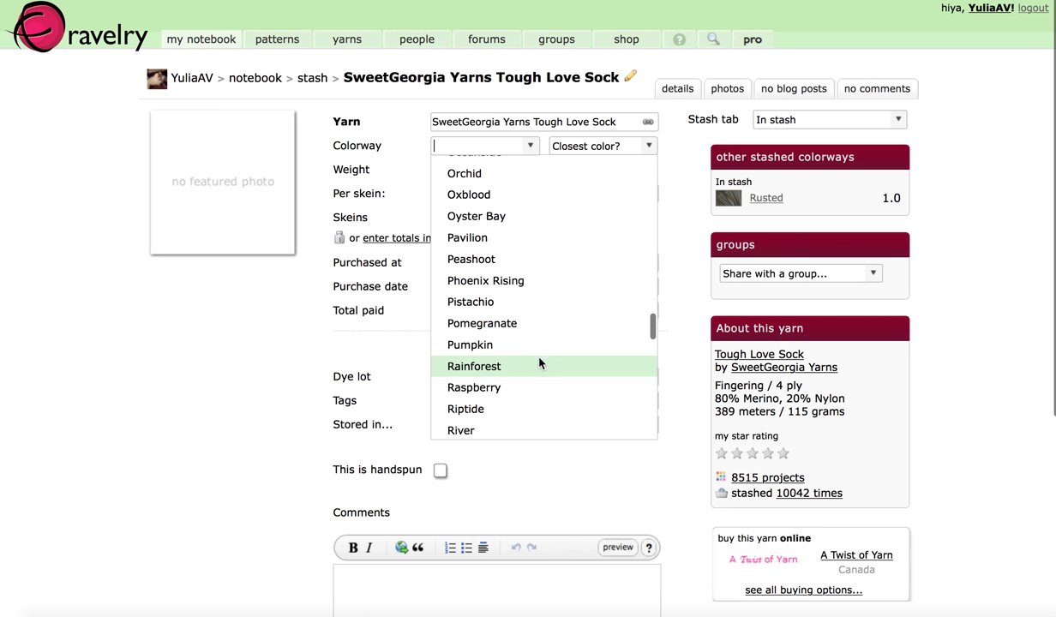
scroll(507, 422, down, 3)
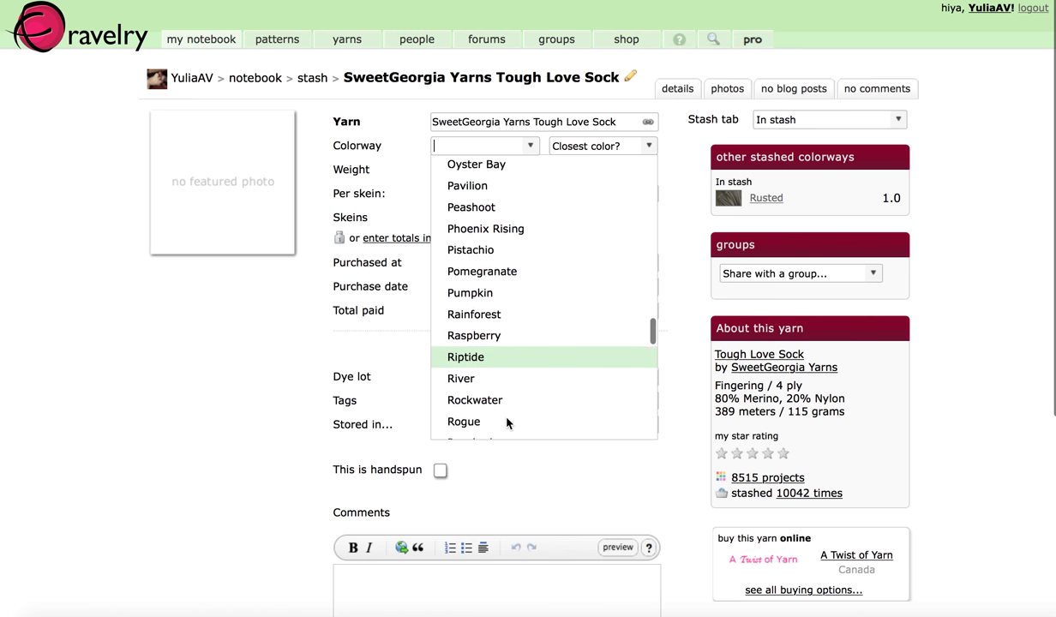
click(499, 495)
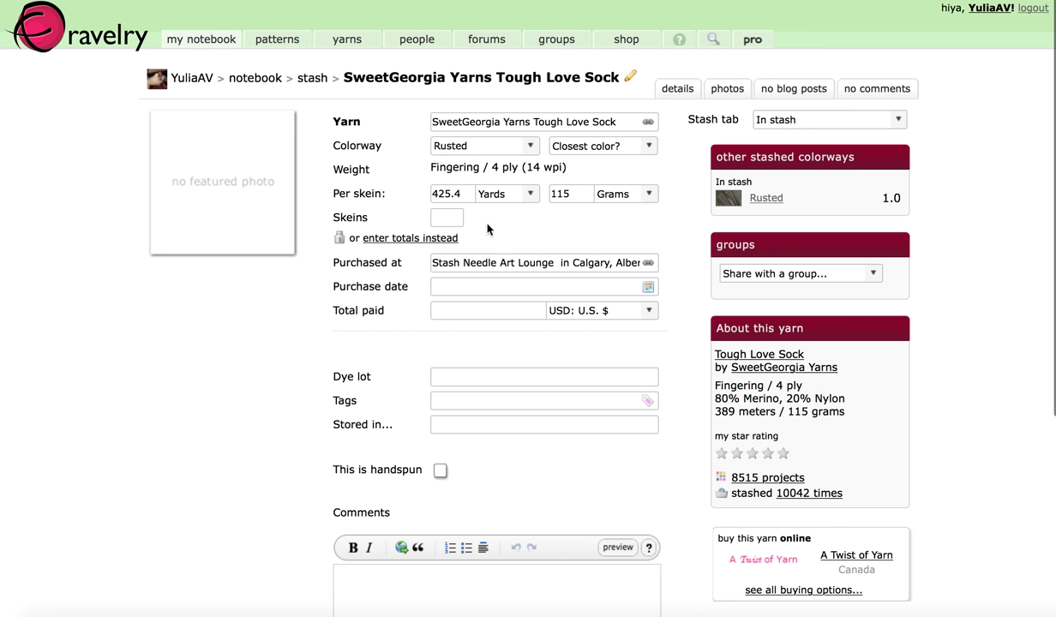
Step: Set the number of skeins to 1 and the purchase date to May 2016 without an exact day
click(449, 217)
text(1)
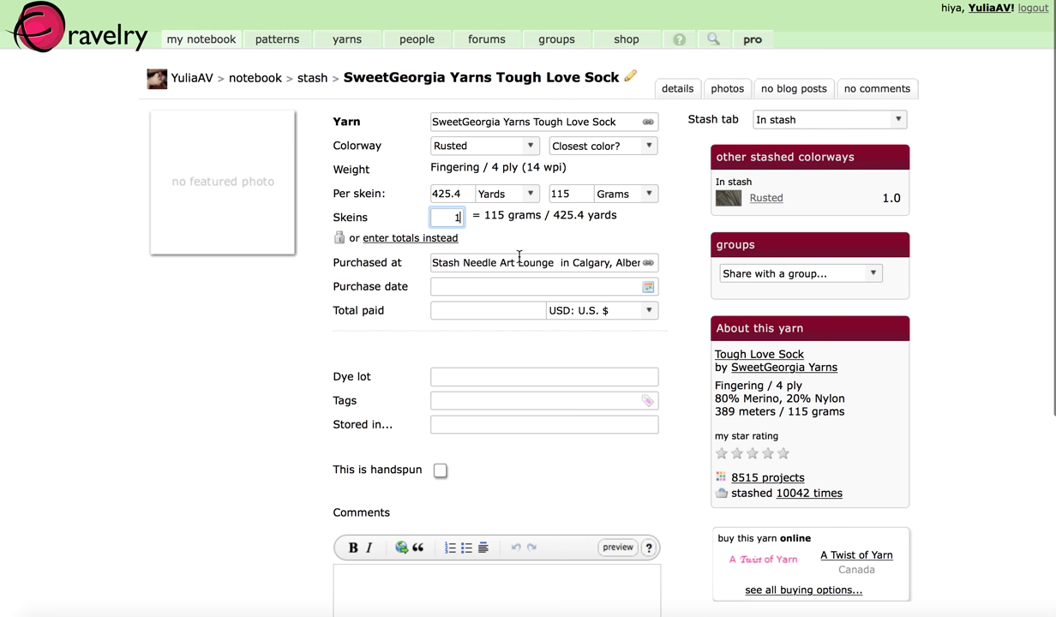
click(651, 266)
click(649, 289)
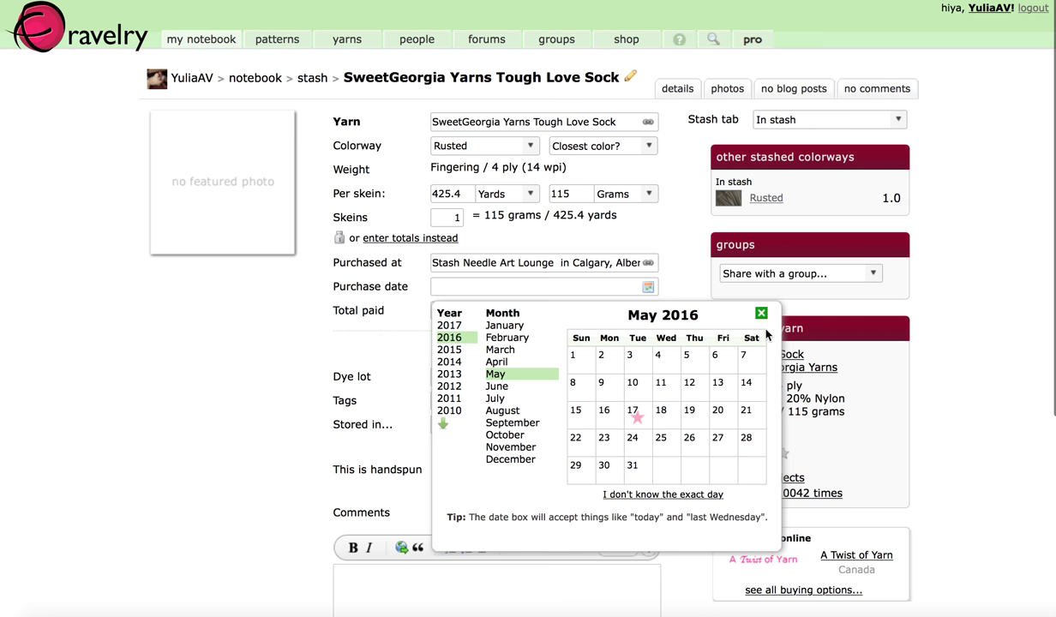
click(669, 393)
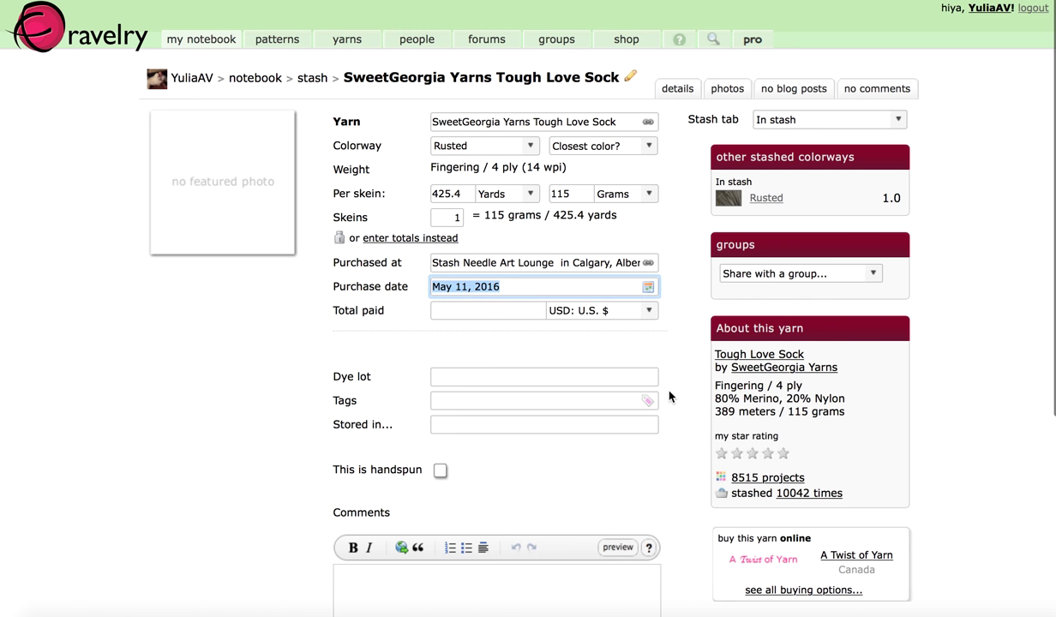
click(648, 288)
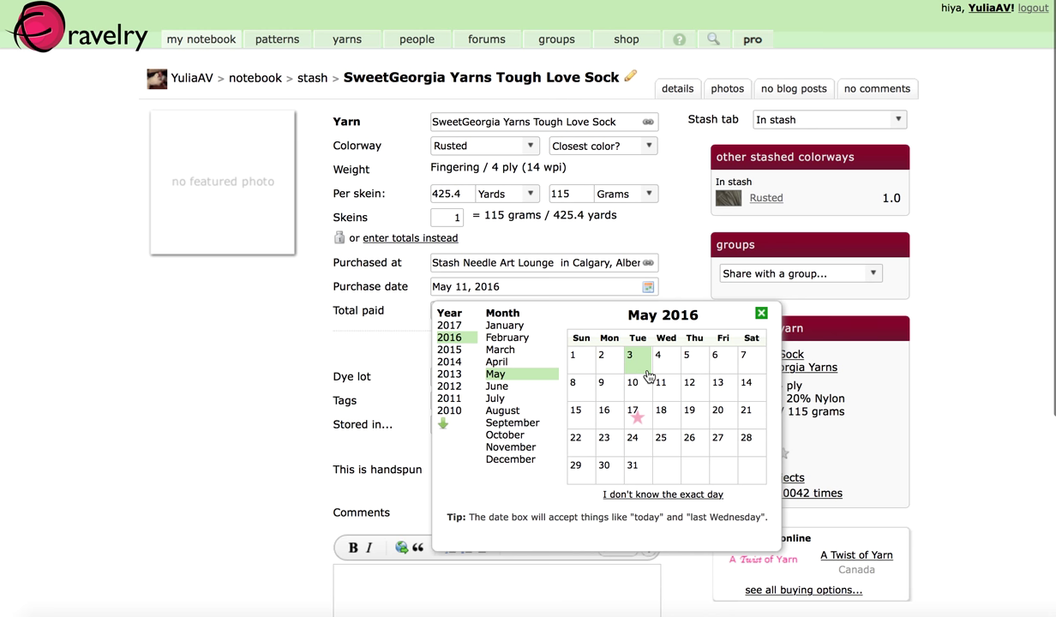
click(680, 500)
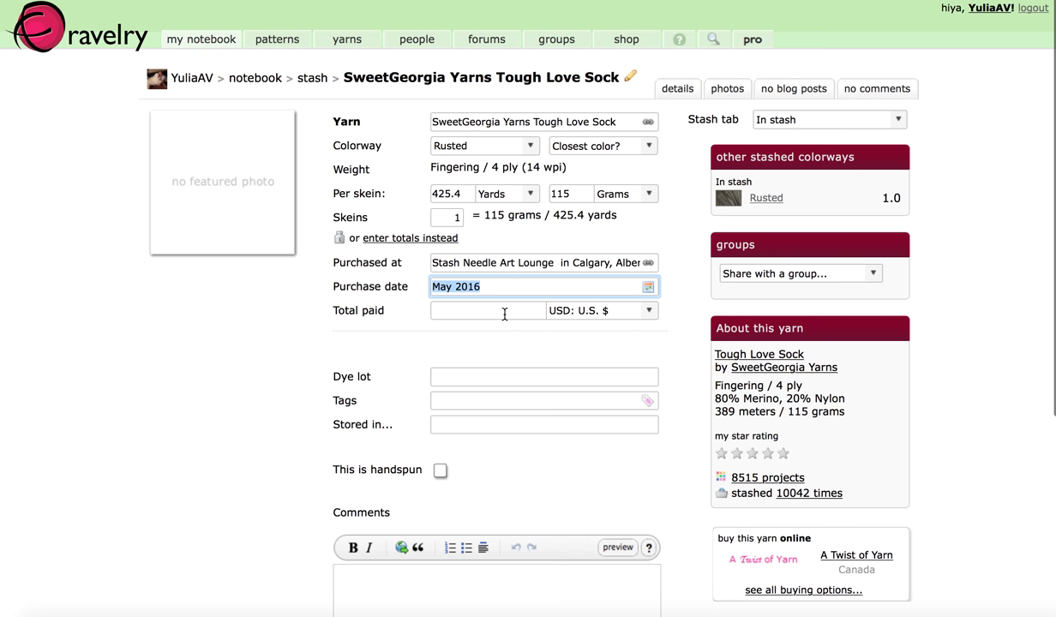
Step: Tag the yarn with носочная and the common tags socks and superwash, and apply the tag list
click(518, 375)
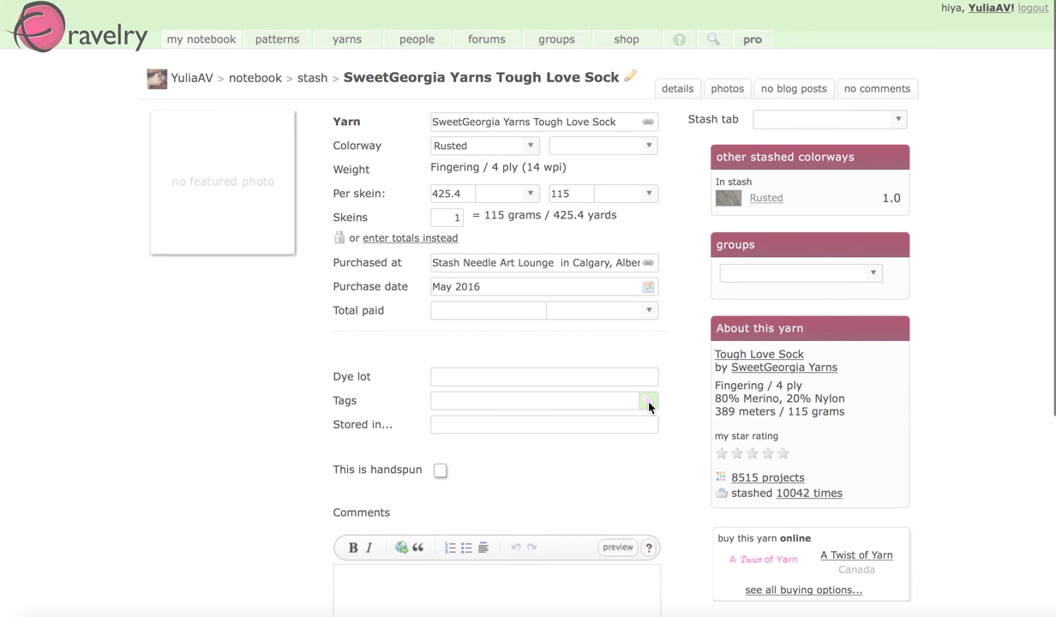
click(648, 404)
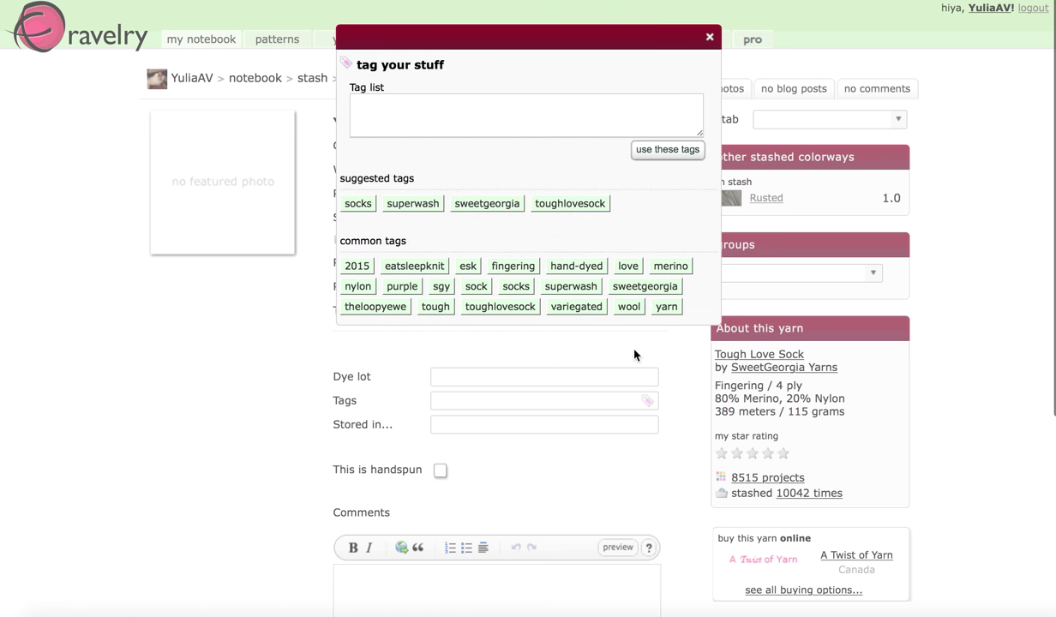
click(528, 120)
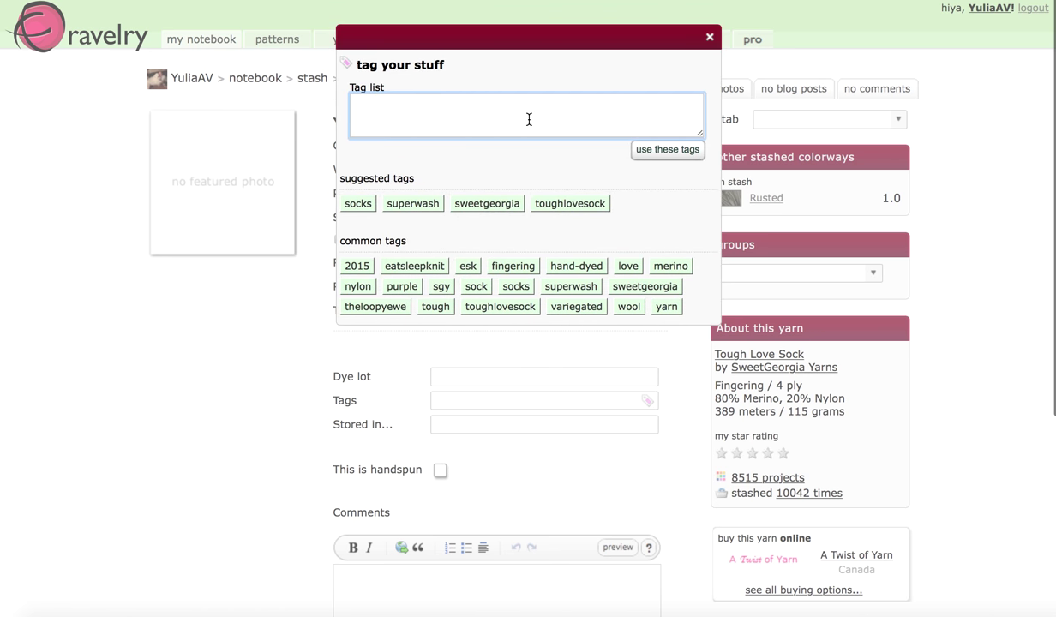
text(носочная)
click(517, 286)
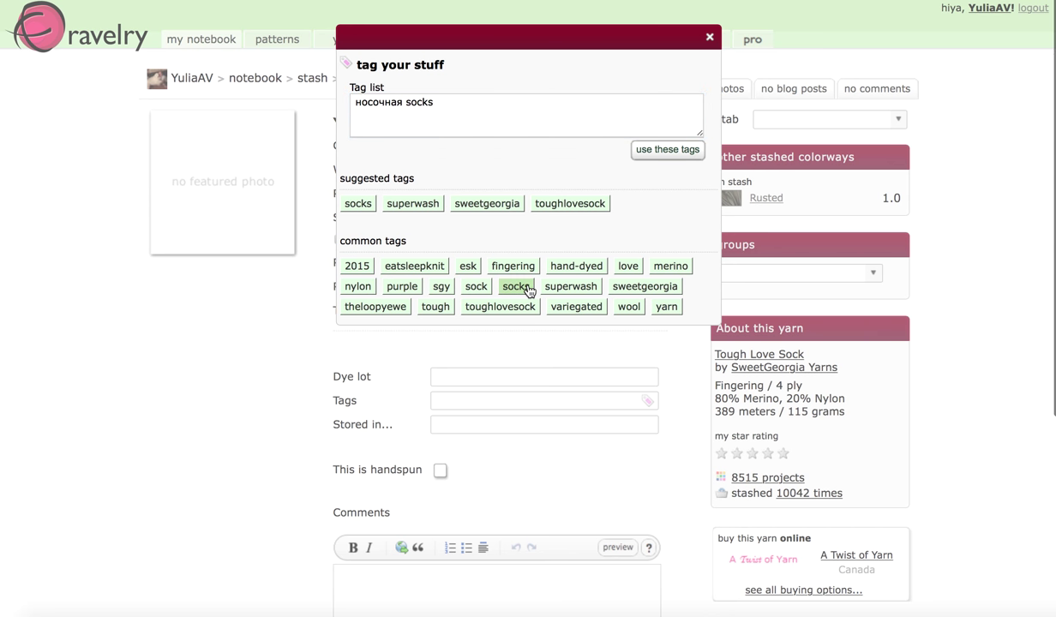
click(571, 286)
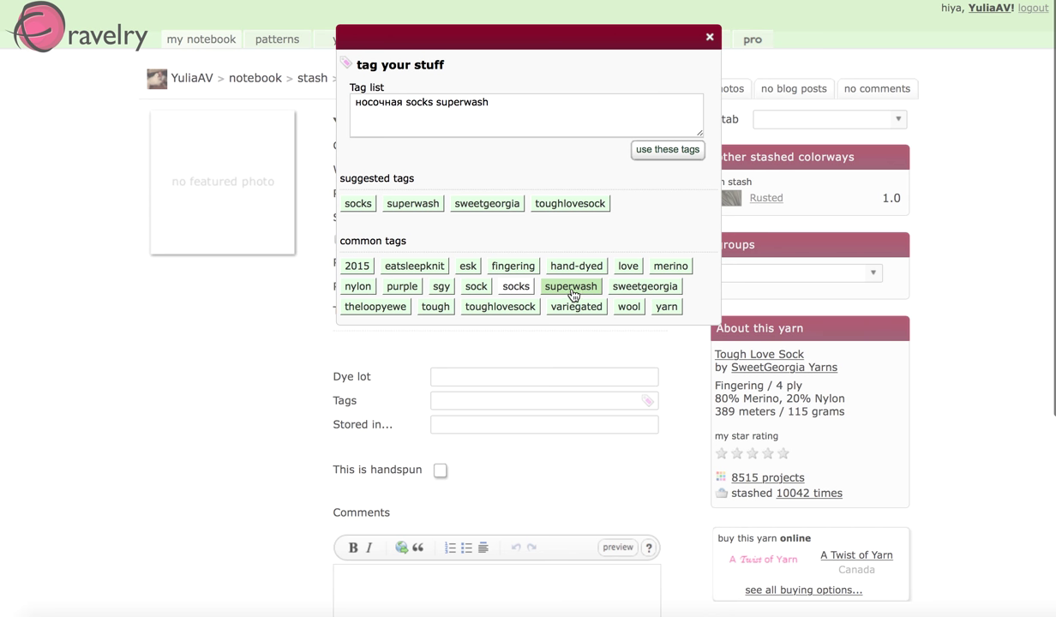
click(665, 154)
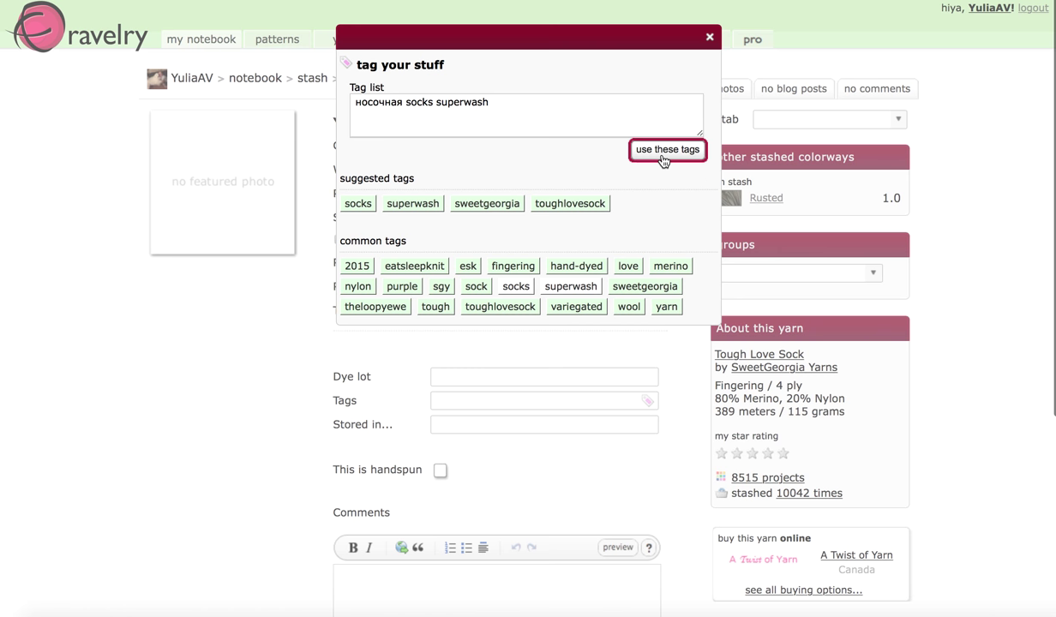
click(663, 153)
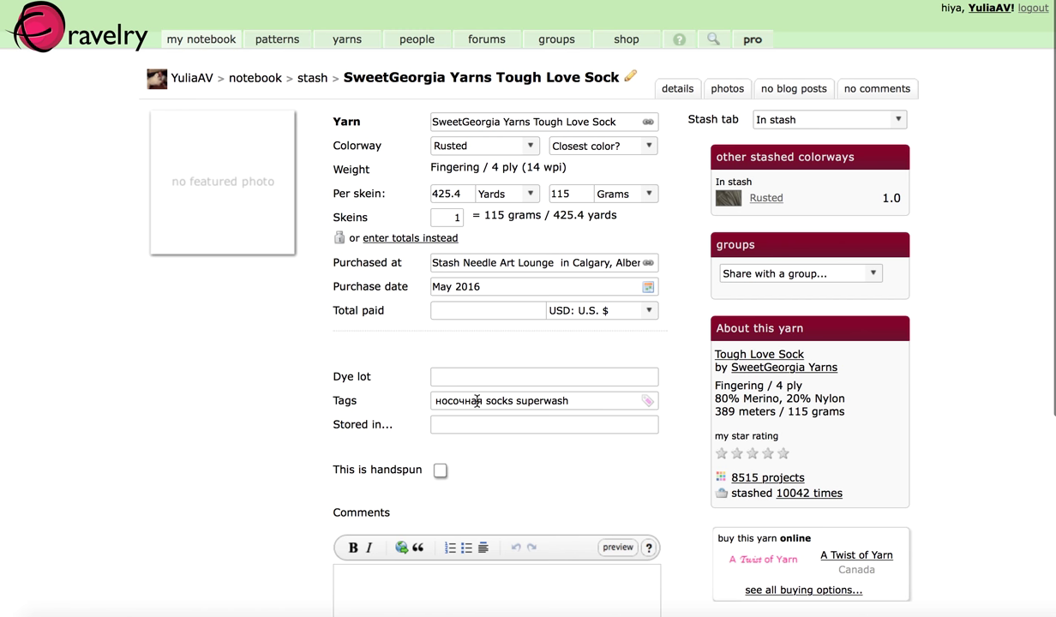
Step: Mark the yarn as handspun and clear that mark again
scroll(507, 472, down, 1)
scroll(506, 467, down, 1)
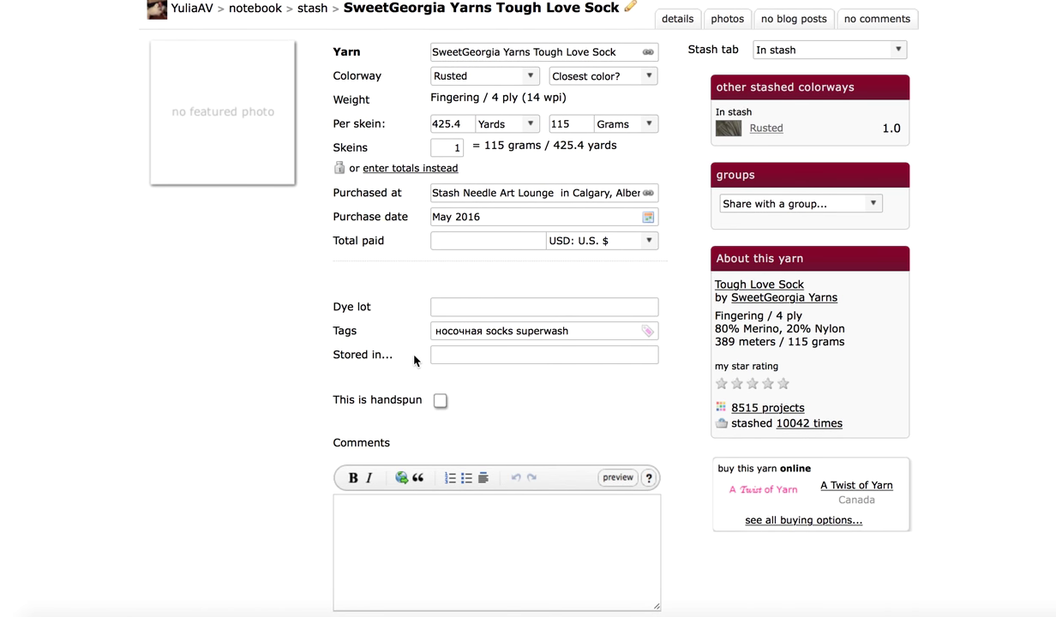
click(440, 403)
click(441, 403)
scroll(441, 402, down, 2)
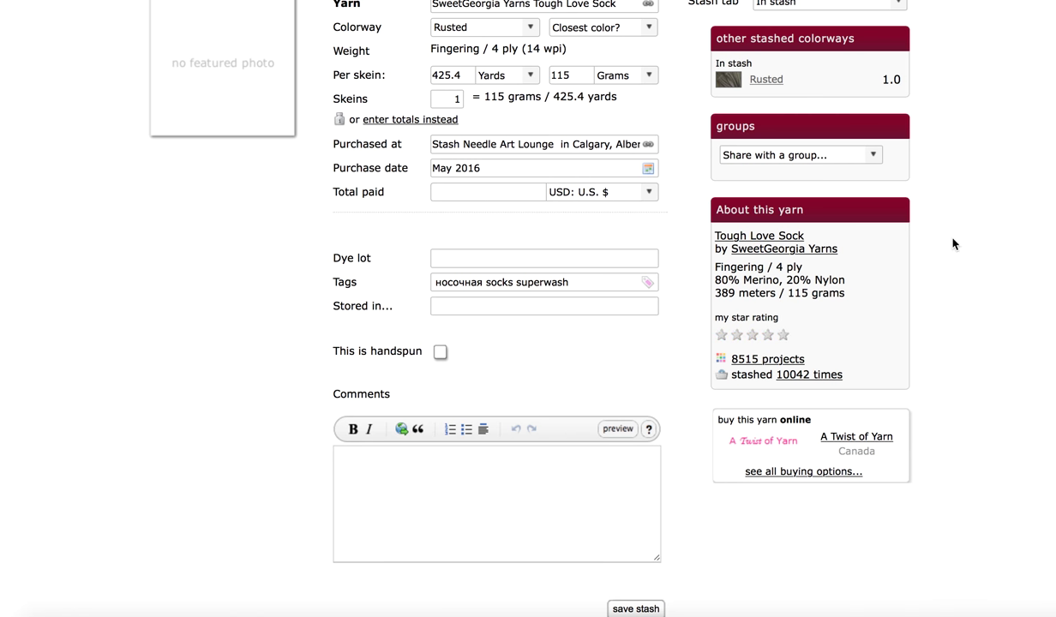
scroll(954, 242, up, 3)
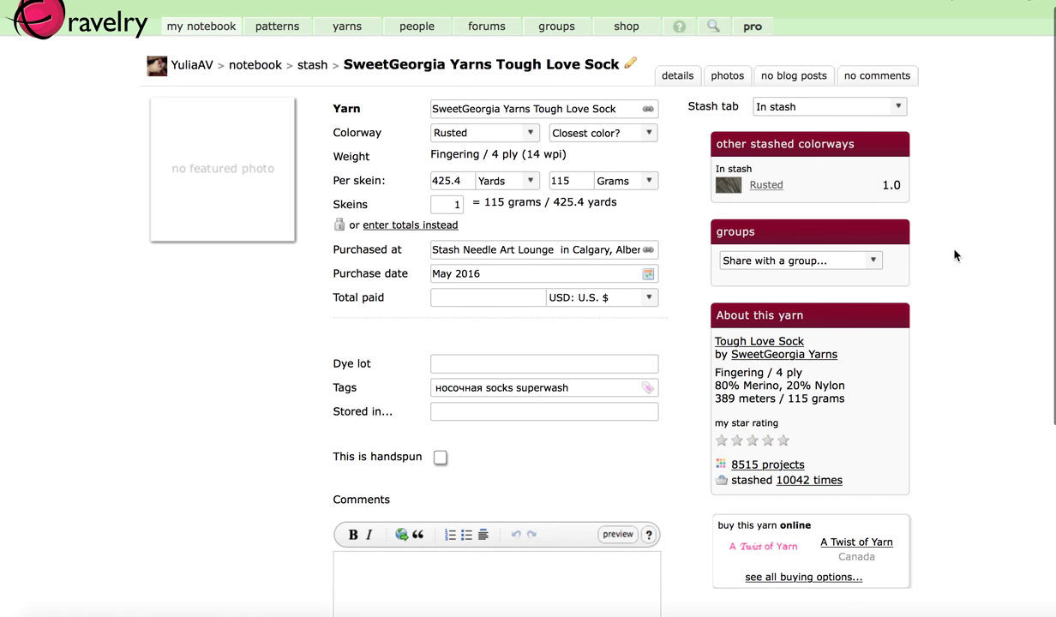
Step: Look over the groups available for sharing and the stash tab options, keeping In stash
click(876, 262)
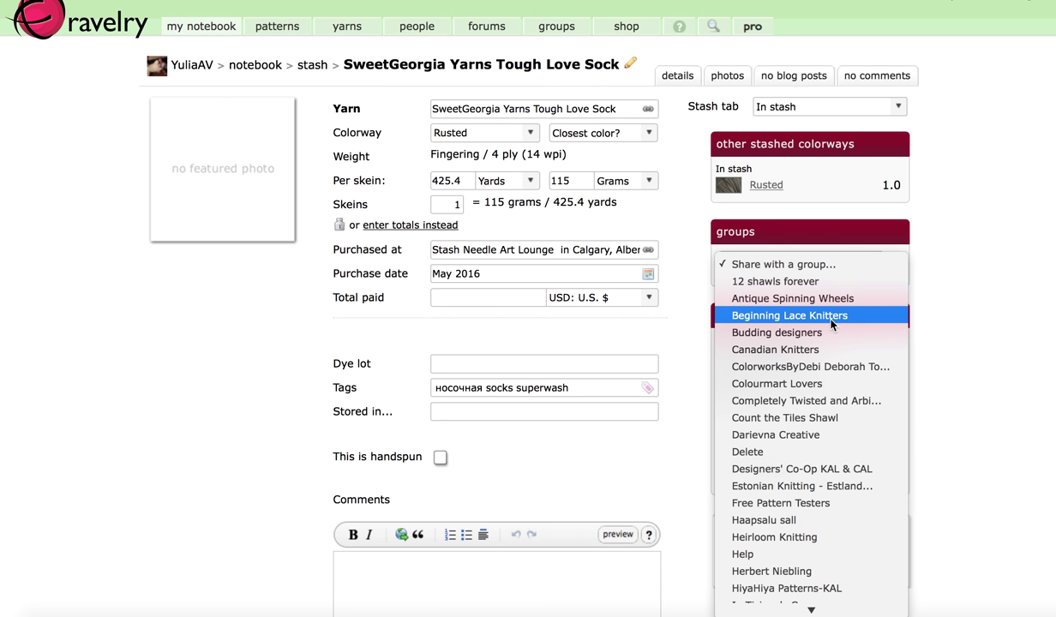
click(960, 328)
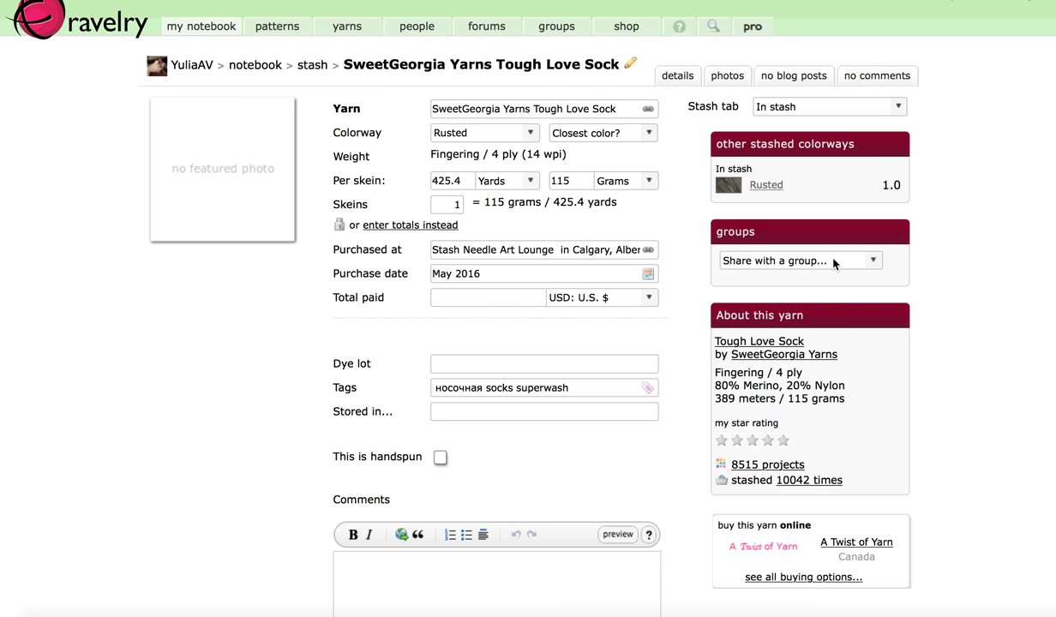
click(898, 108)
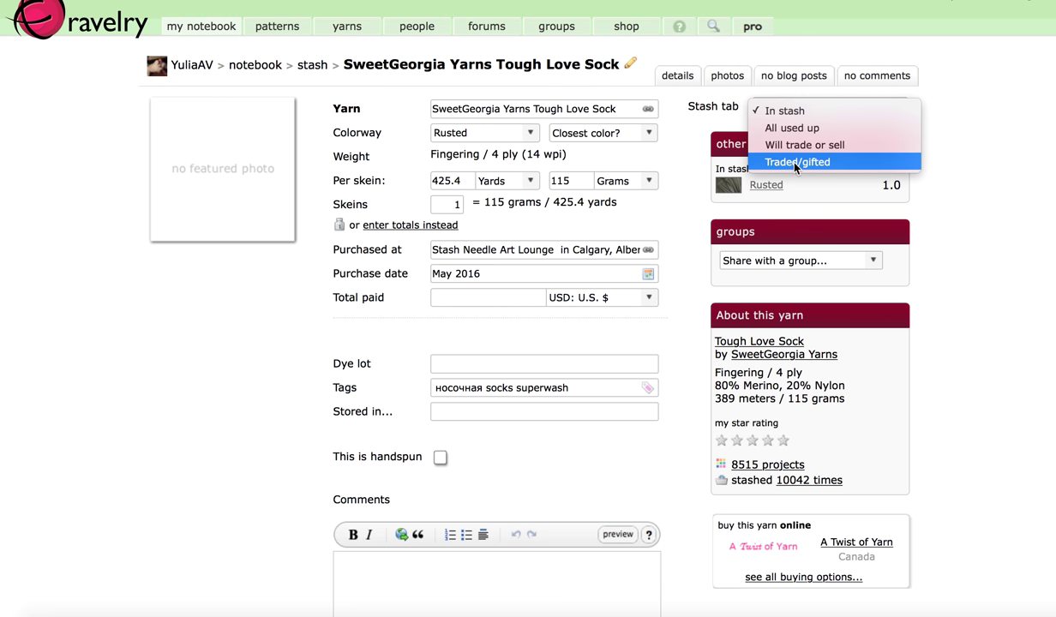
click(814, 111)
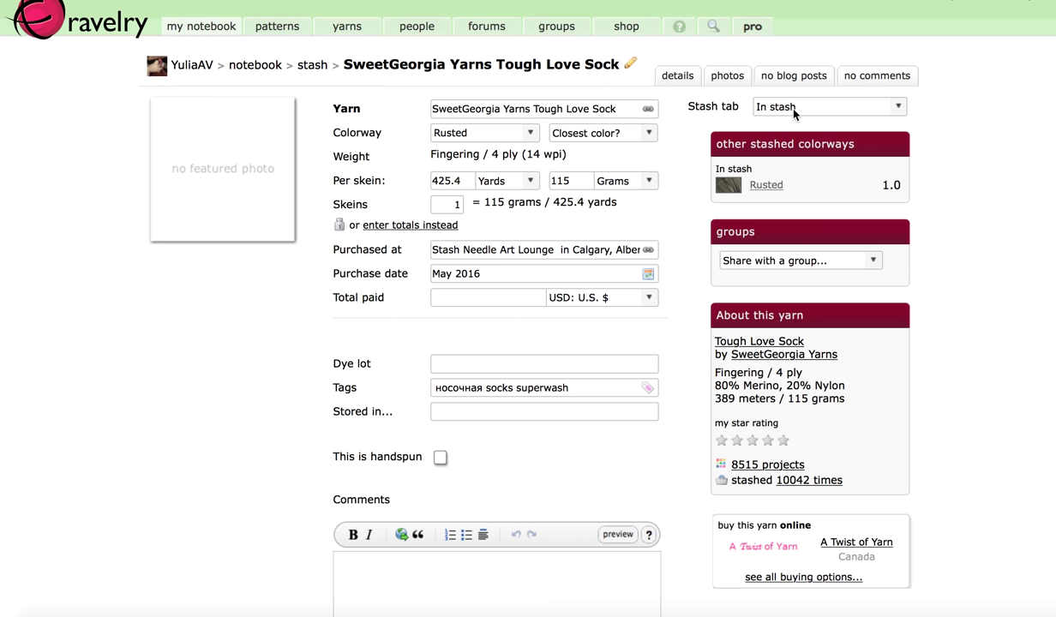
Step: Save the stash entry for SweetGeorgia Yarns Tough Love Sock
scroll(959, 230, down, 3)
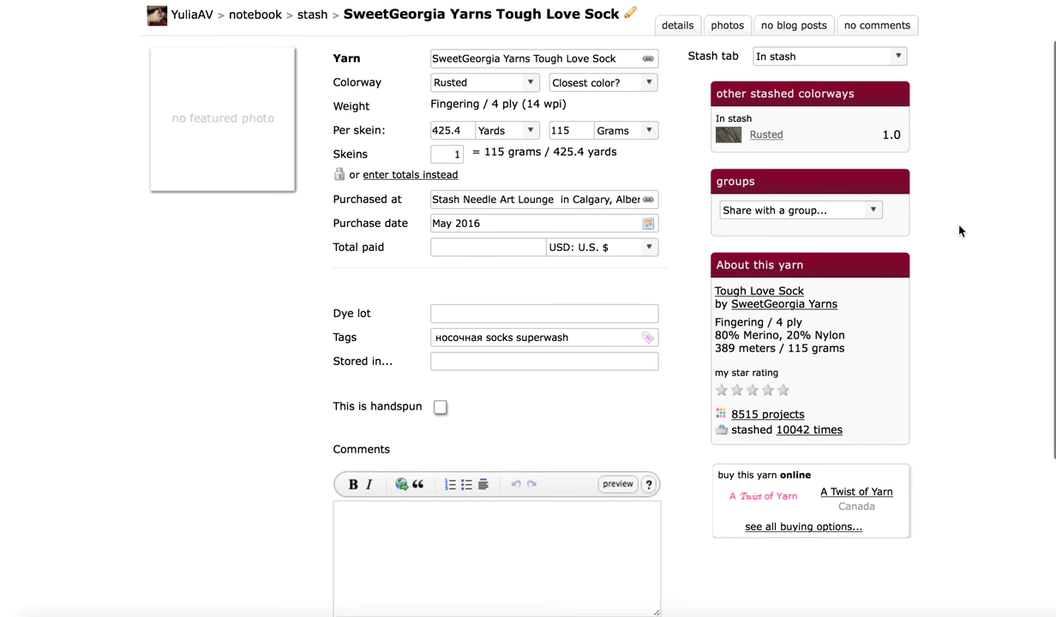
scroll(959, 230, down, 1)
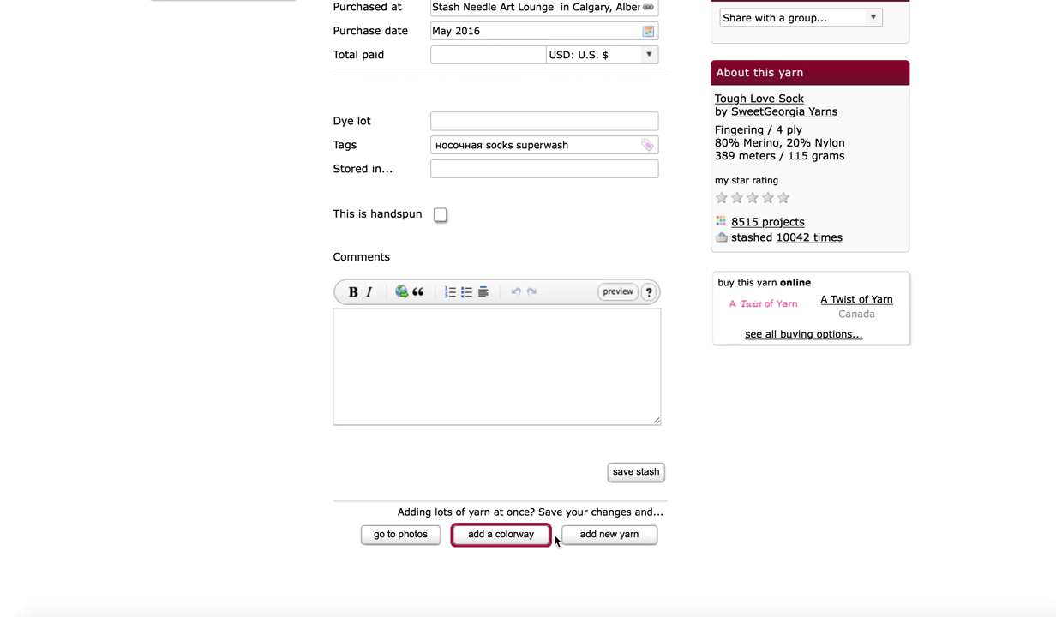
click(656, 476)
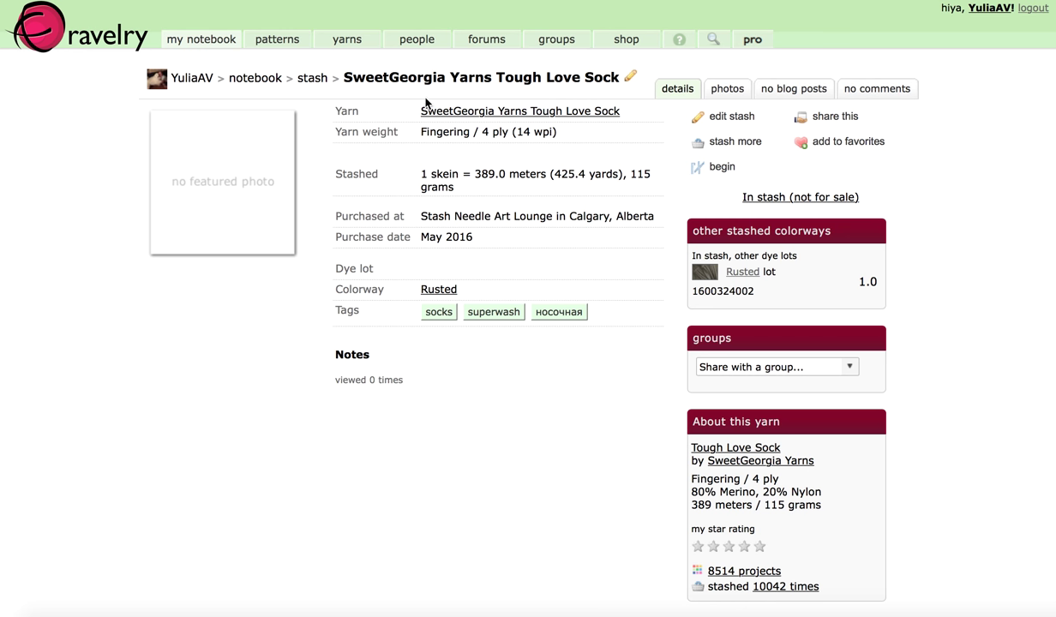
Step: Upload the photos IMG_6110.JPG and IMG_6111.JPG from the computer to the stashed yarn
click(727, 91)
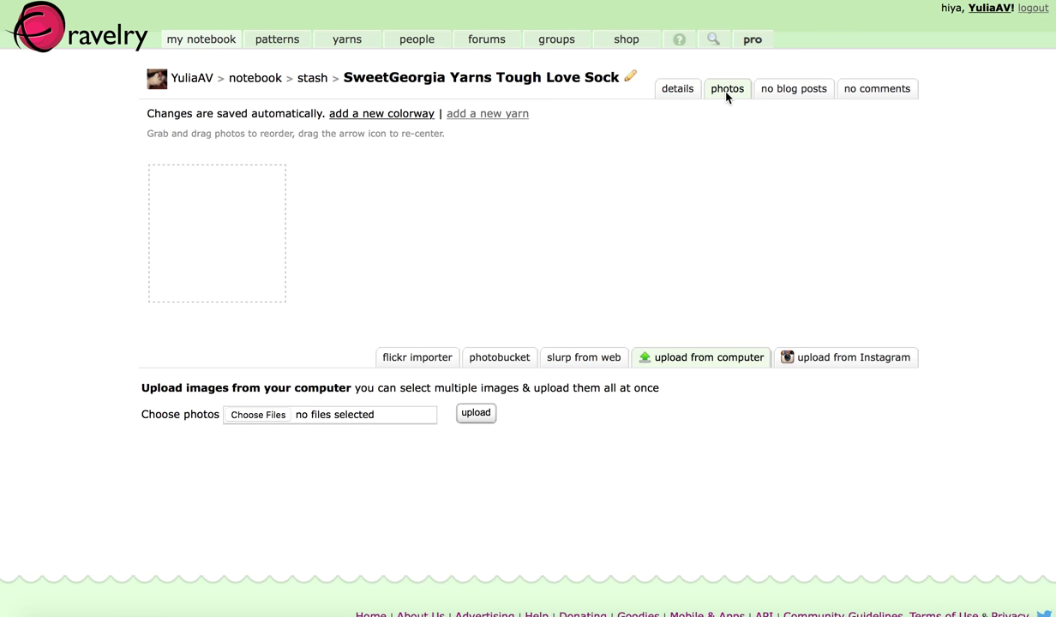
click(250, 416)
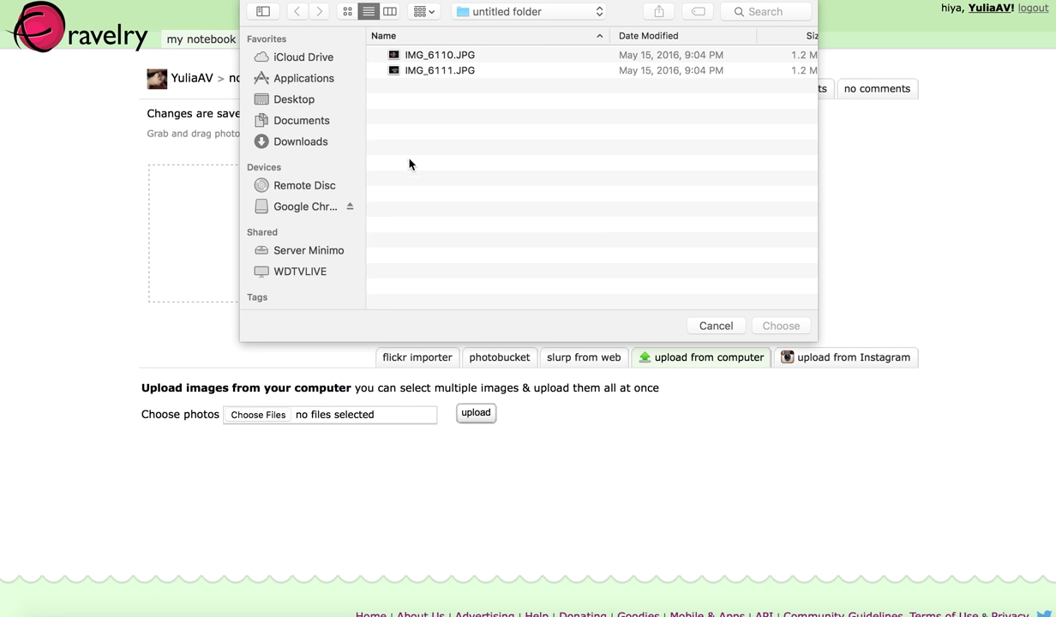
click(377, 54)
shift+click(379, 69)
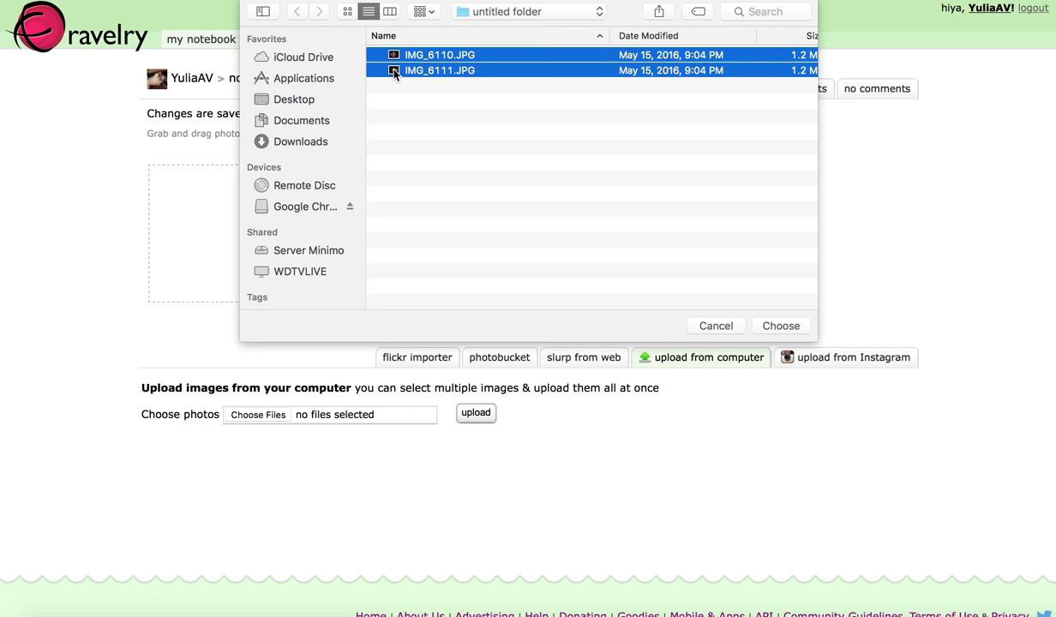
click(777, 326)
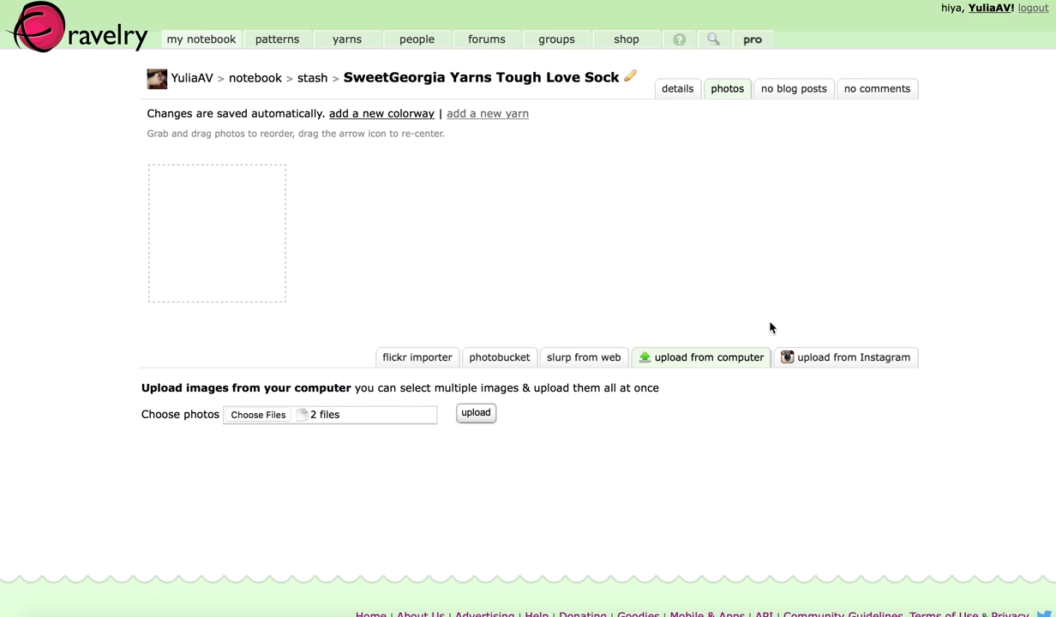
click(478, 415)
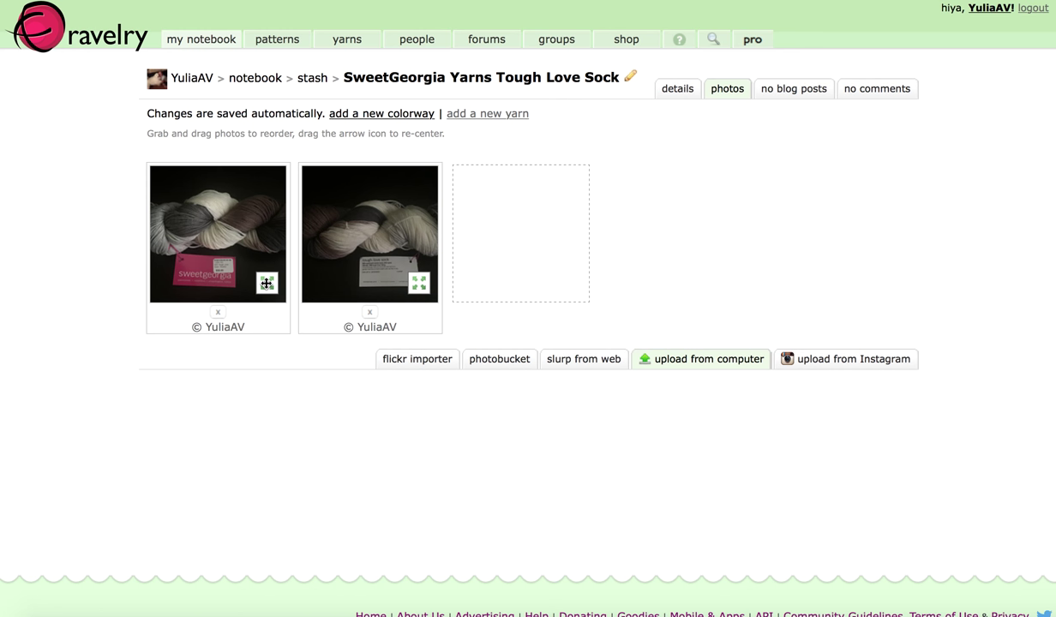
Step: Re-center the yarn photos and move the white-label photo ahead of the pink-label one, returning to the yarn's details
drag(267, 283, 175, 292)
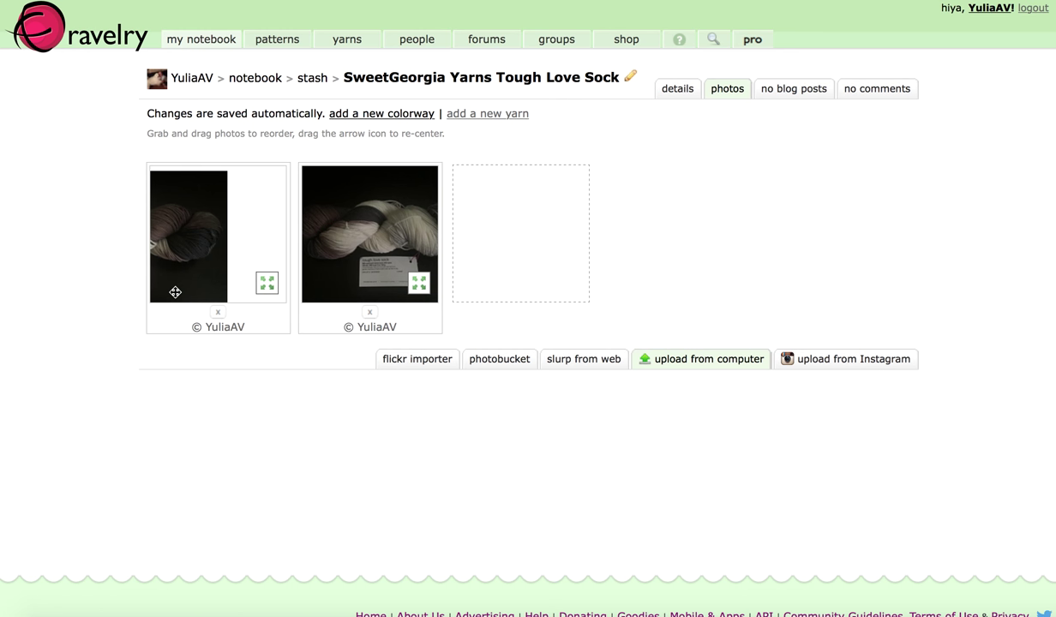
drag(266, 282, 438, 285)
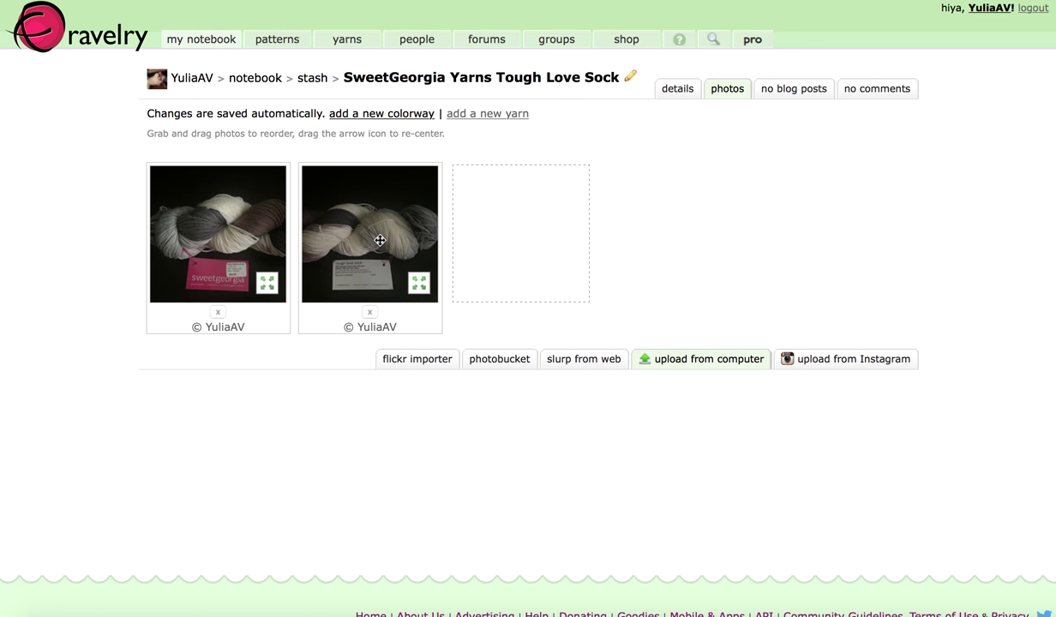
drag(233, 235, 243, 197)
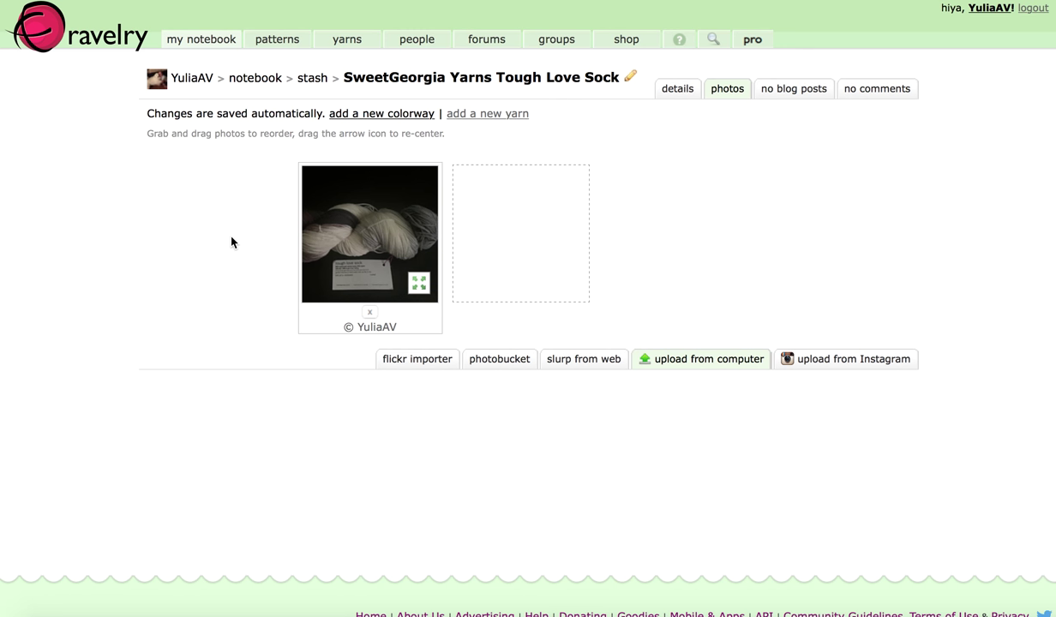
drag(195, 238, 529, 258)
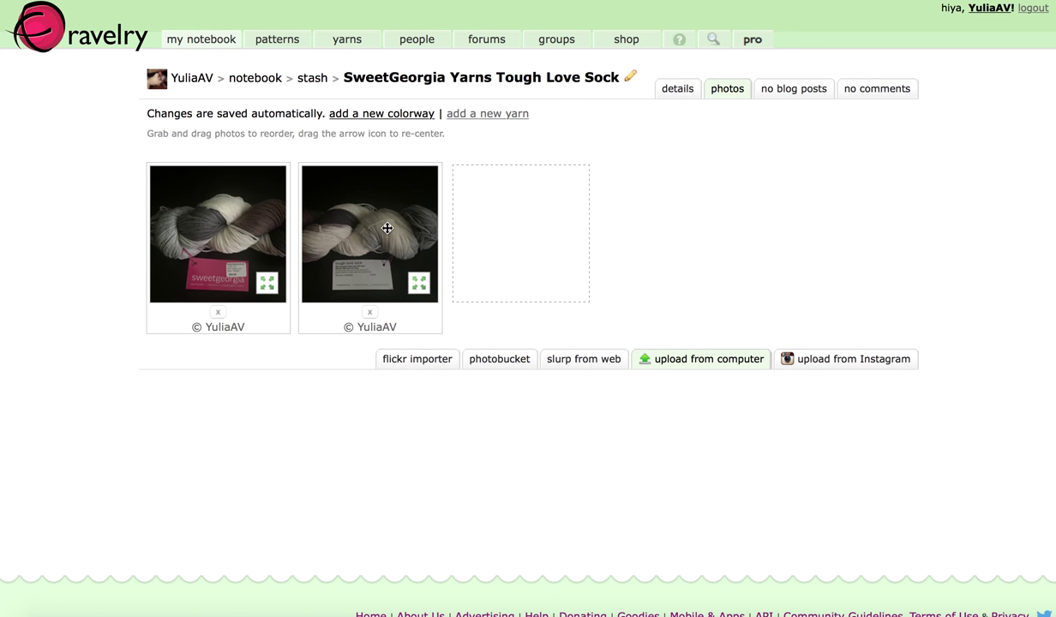
click(370, 312)
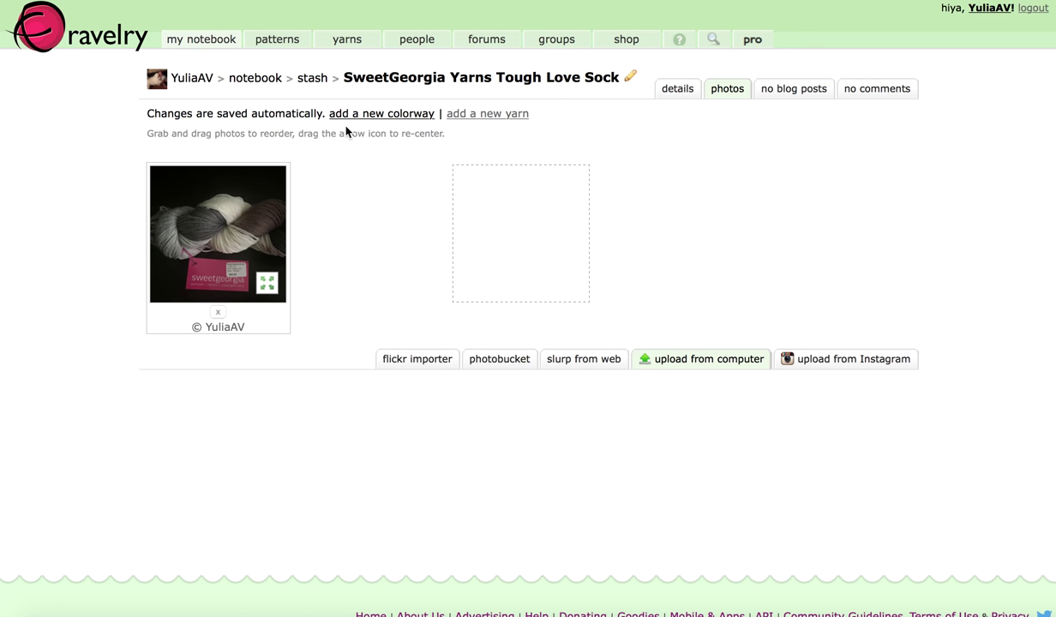
drag(382, 238, 232, 246)
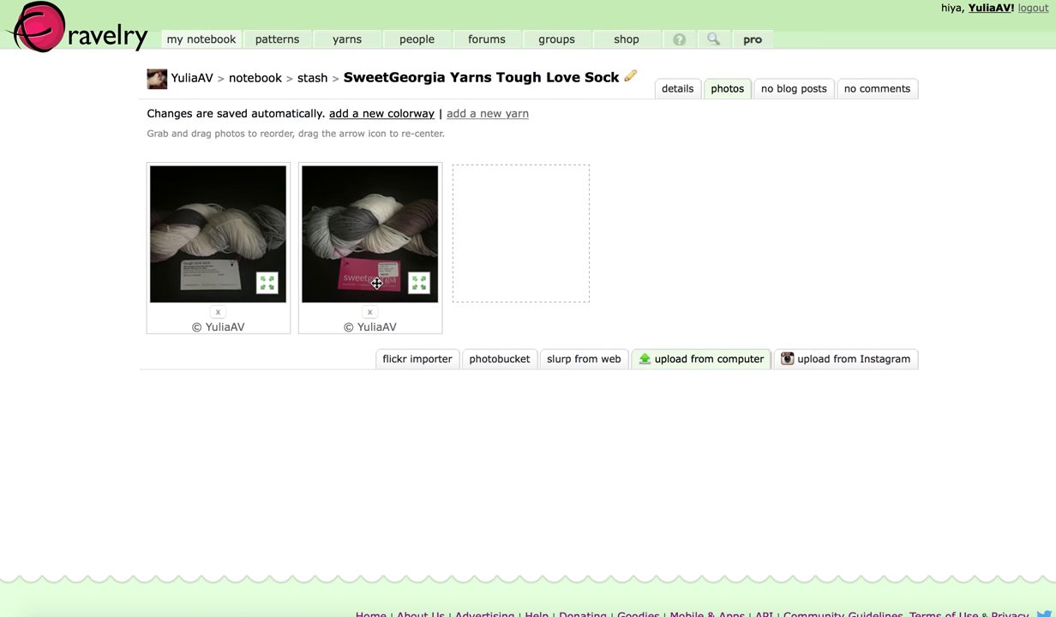
click(674, 92)
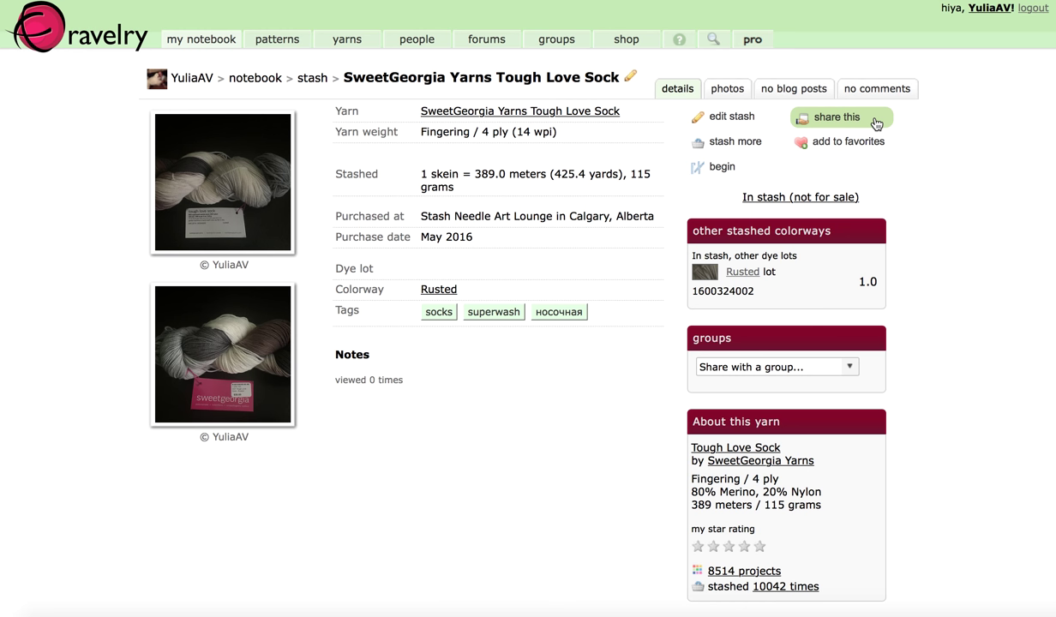
Step: Set the stash page's sharing to Invite - access with link and select the guest link
click(875, 124)
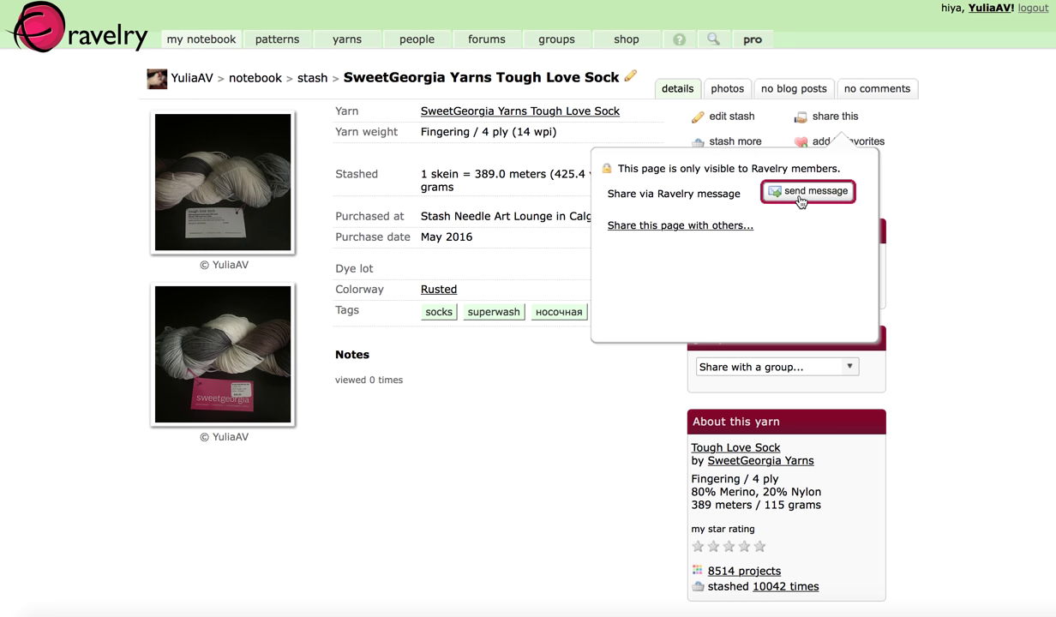
click(706, 227)
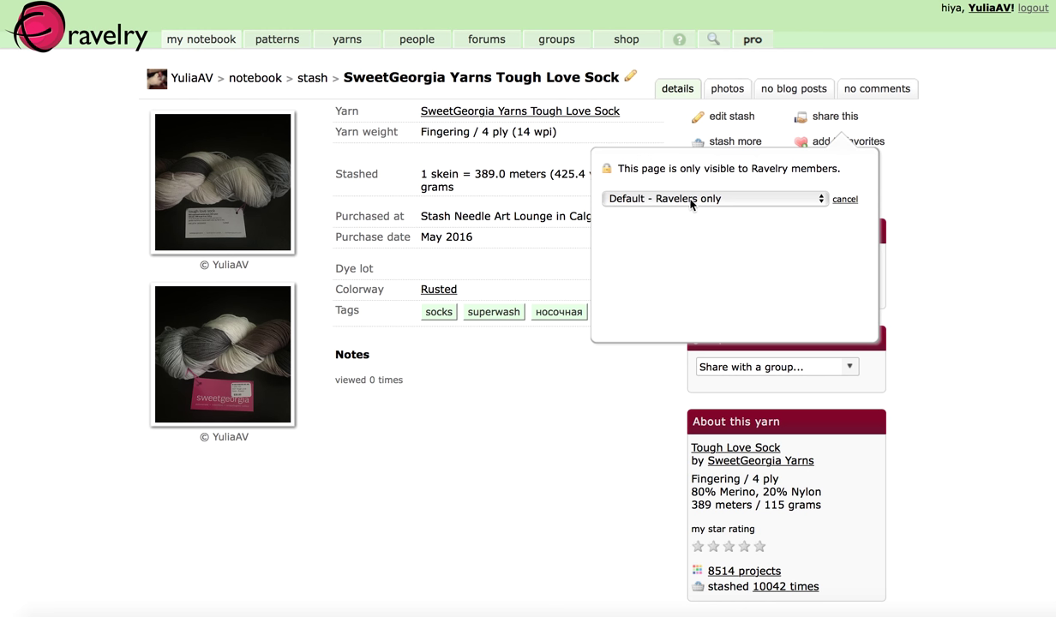
click(822, 200)
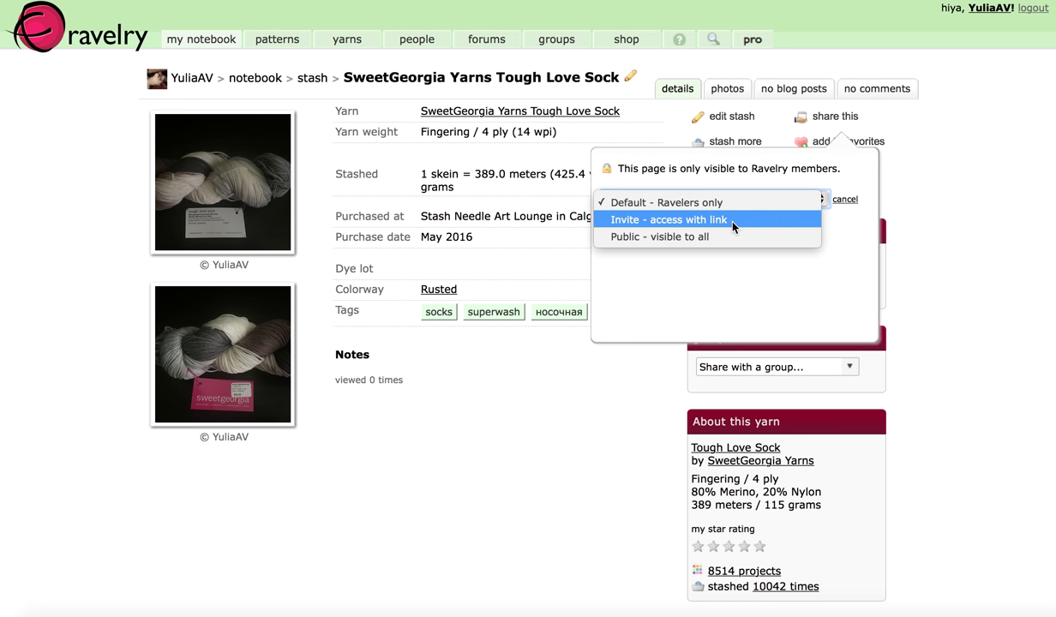
click(661, 221)
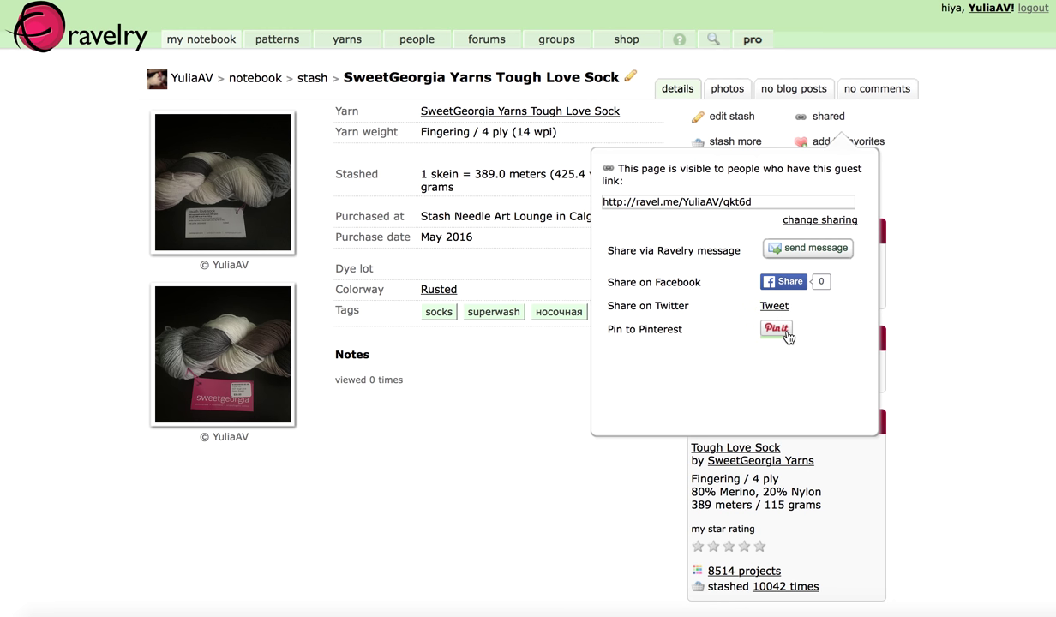
click(762, 203)
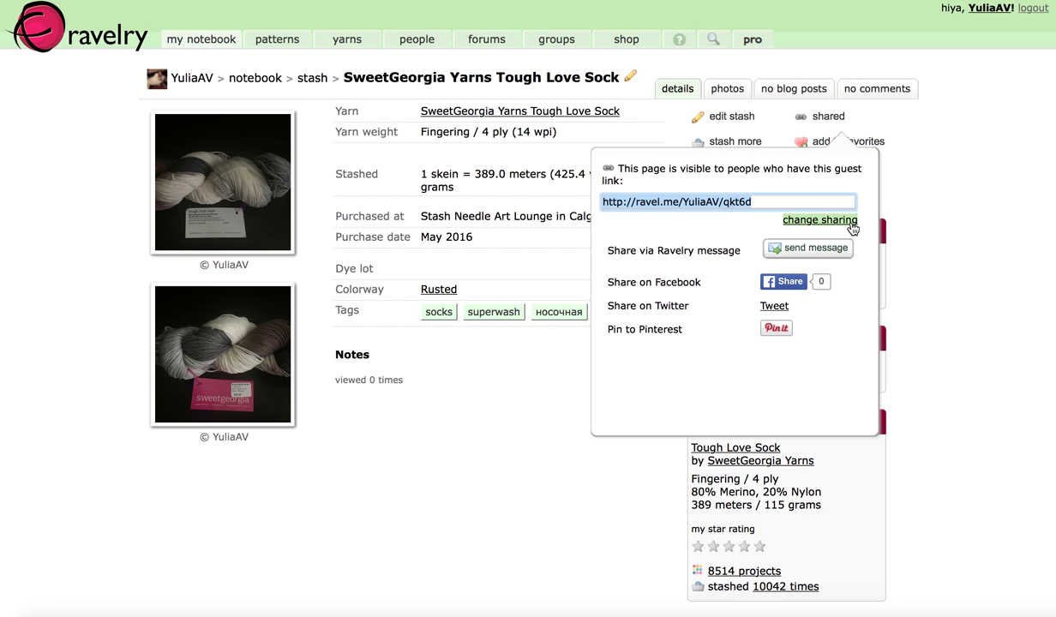
Step: Change the stash page's sharing to Public - visible to all and select the short link
click(818, 221)
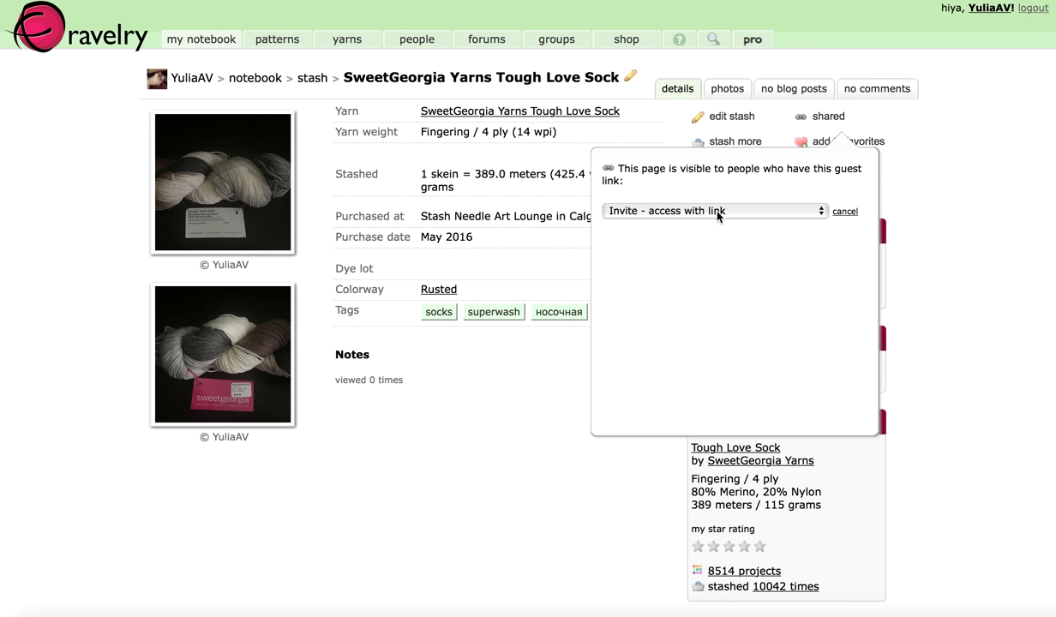
click(822, 214)
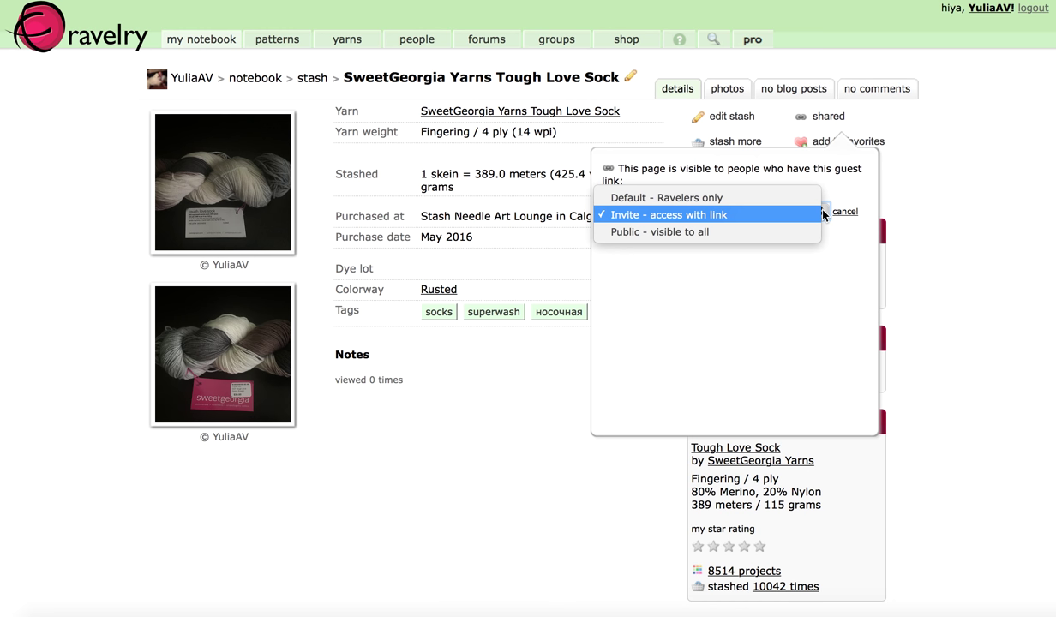
click(767, 233)
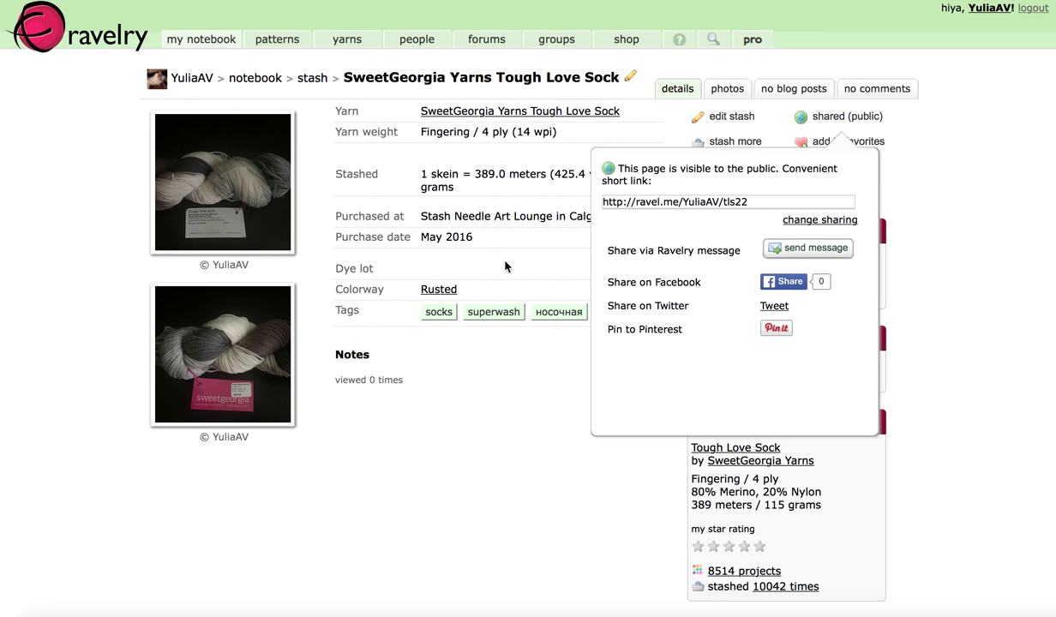
click(706, 203)
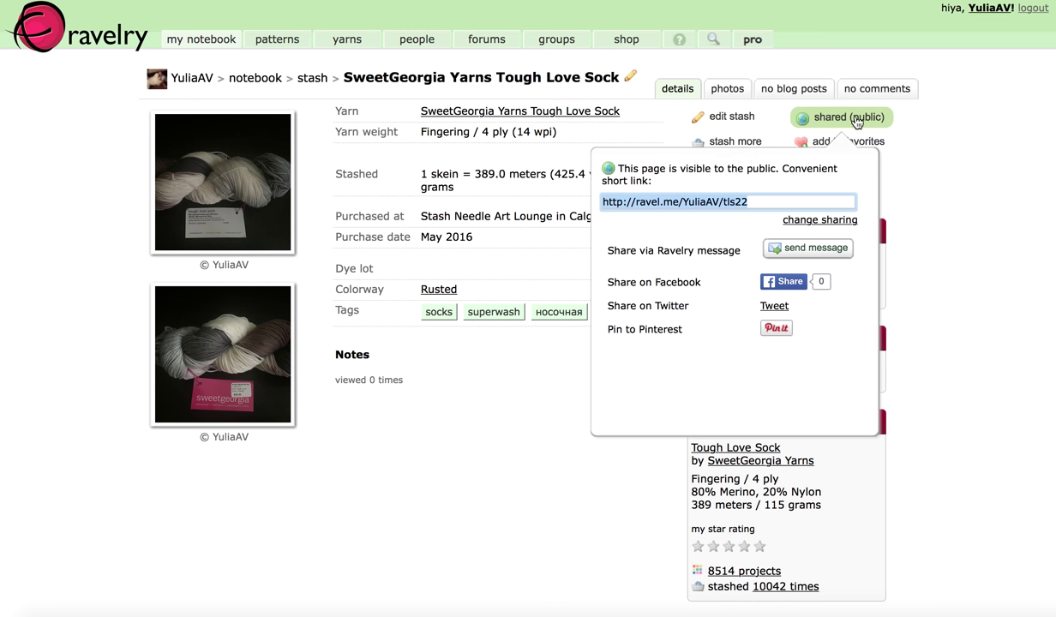
Step: Return the stash page's sharing to Default - Ravelers only and close the sharing options
click(853, 220)
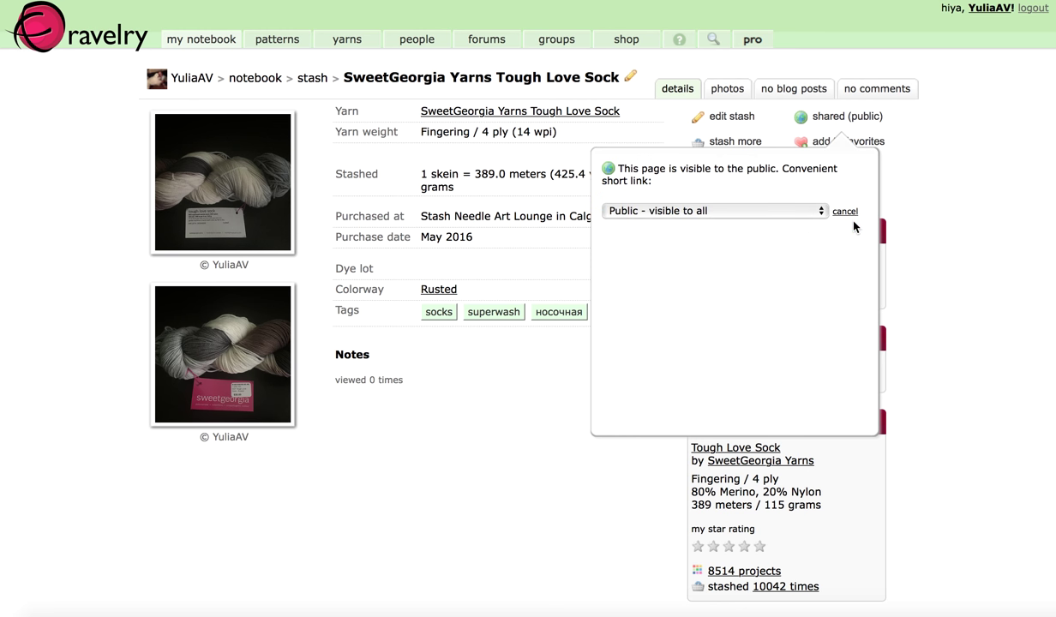
click(821, 211)
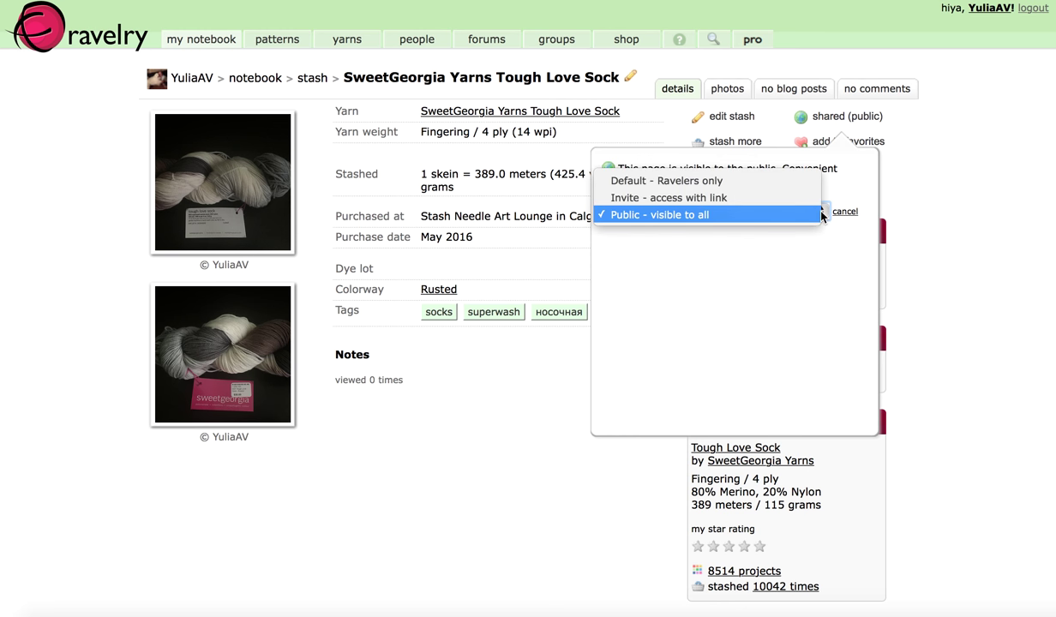
click(766, 188)
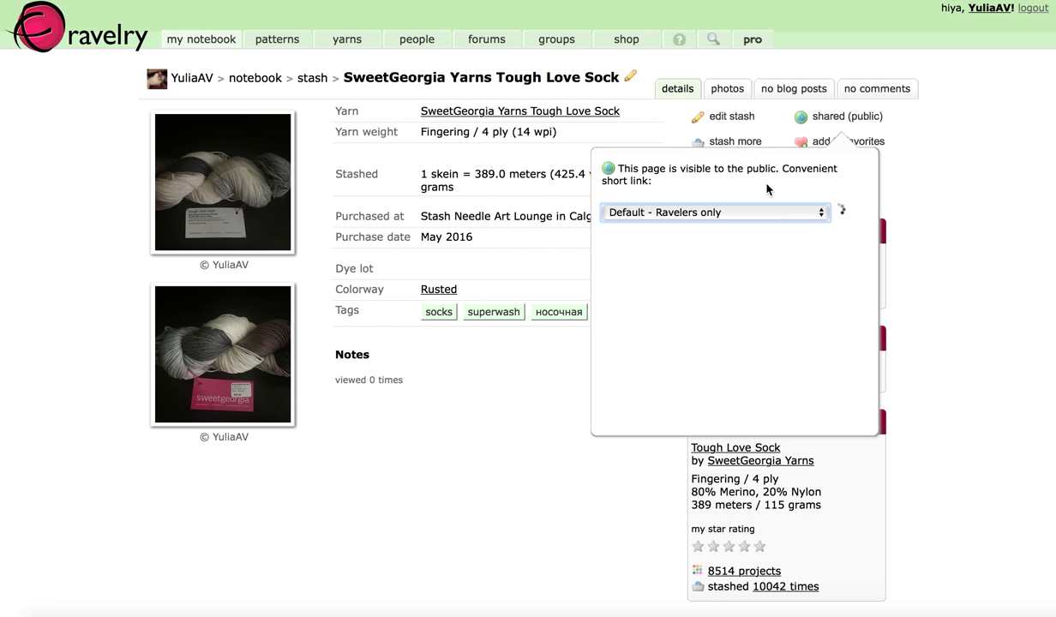
click(975, 231)
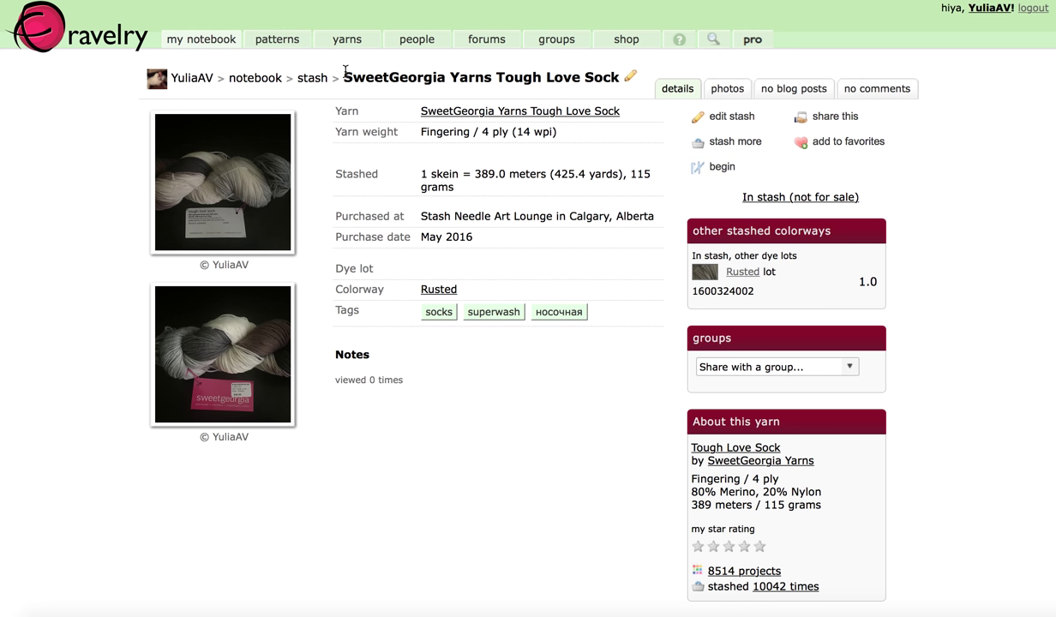
Step: Begin a new project from this stashed yarn, named Носочки для дочки ;)
mouse_move(206, 43)
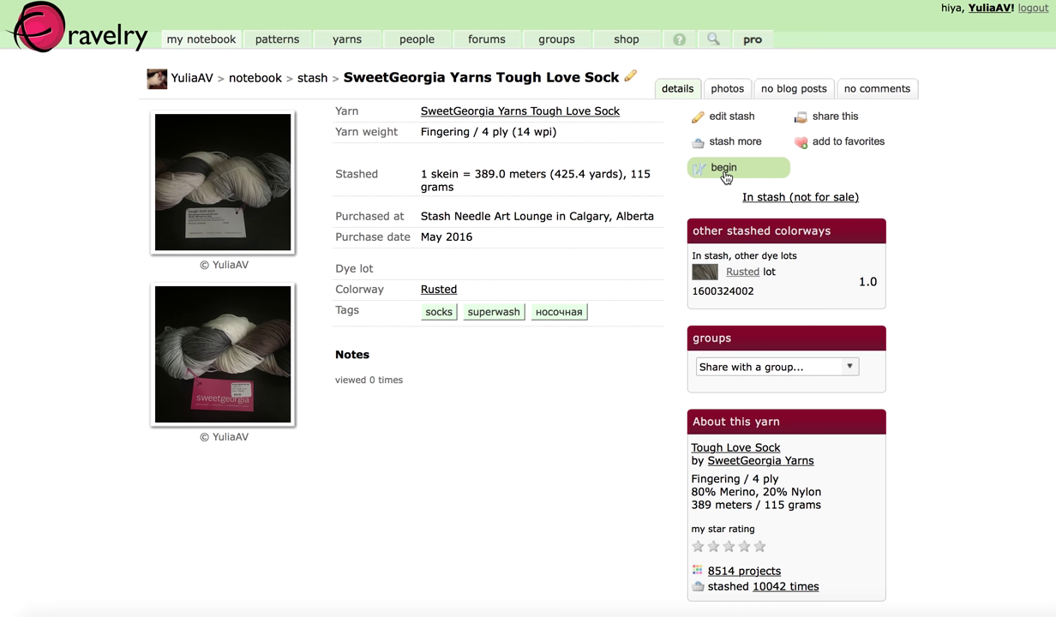
click(724, 169)
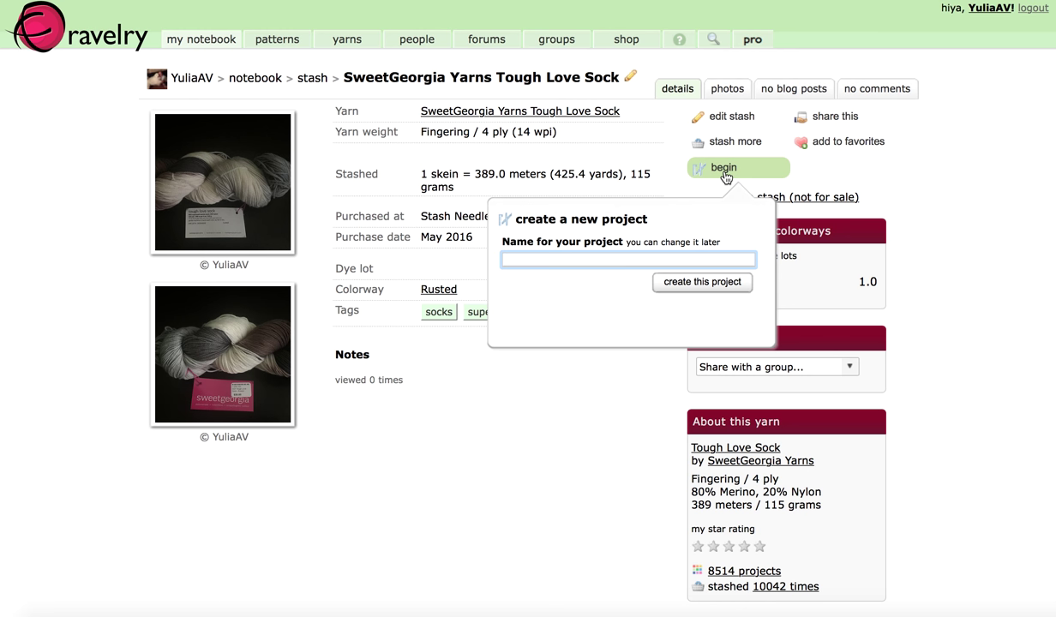
text(Носочки для дочки ;))
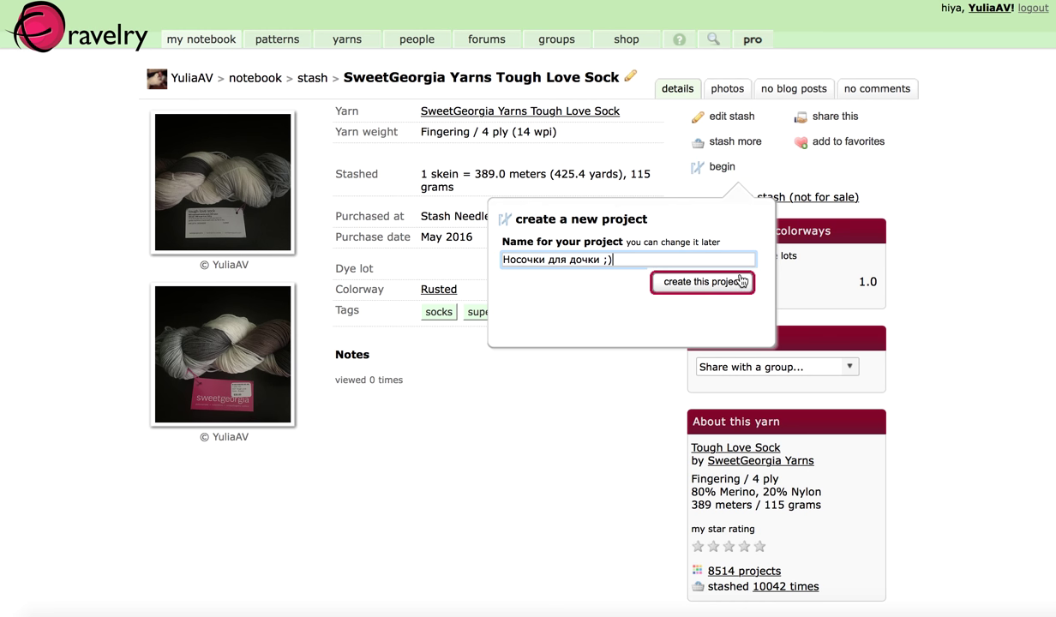
click(719, 290)
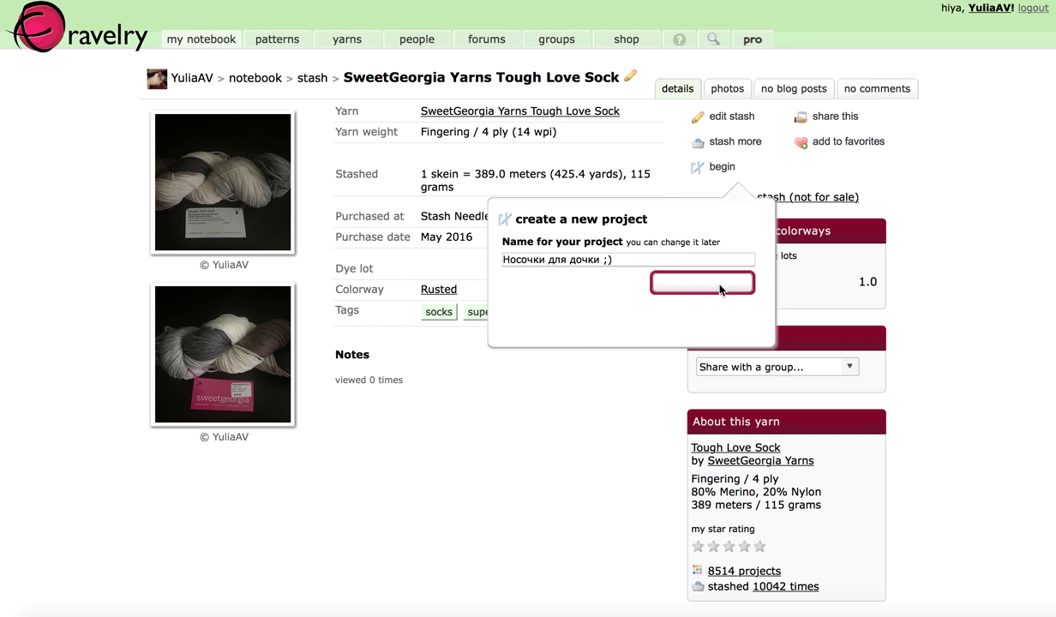
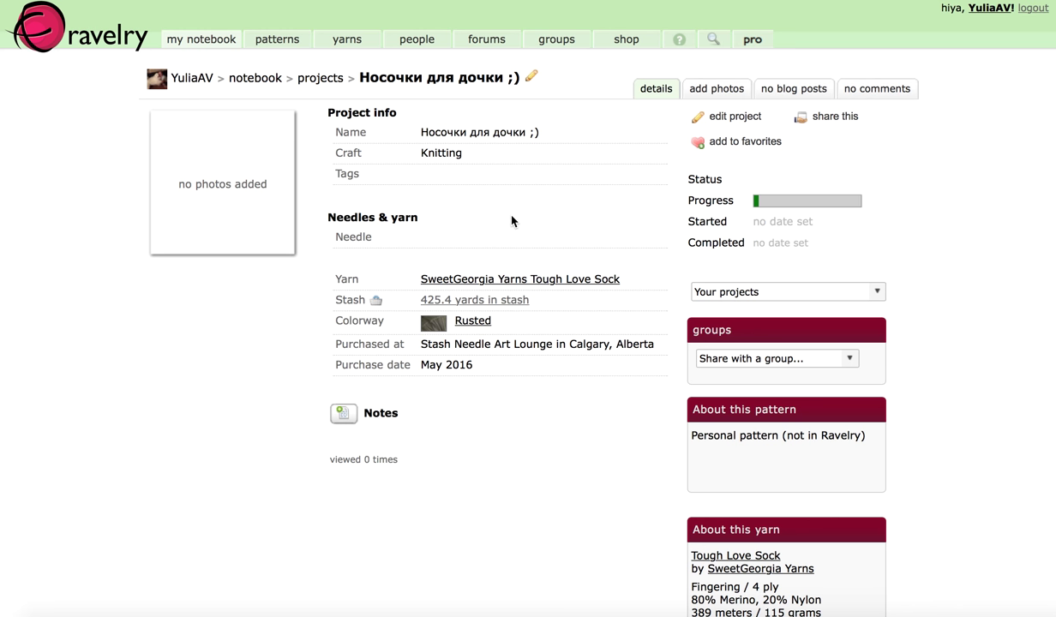
Step: Open the project's linked yarn, SweetGeorgia Yarns Tough Love Sock, in a new tab
right_click(518, 286)
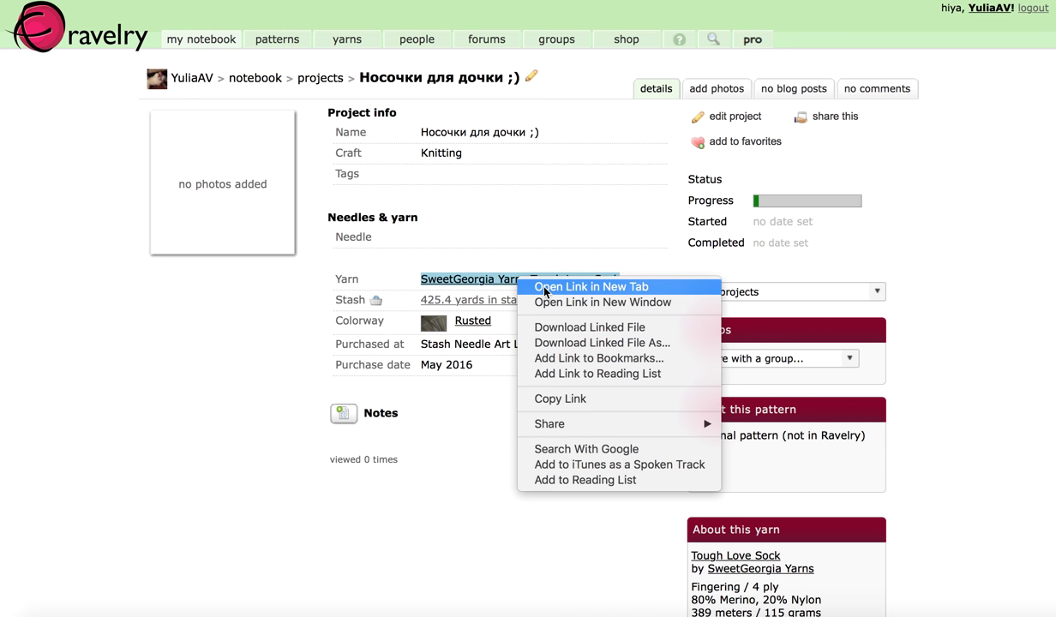
click(591, 287)
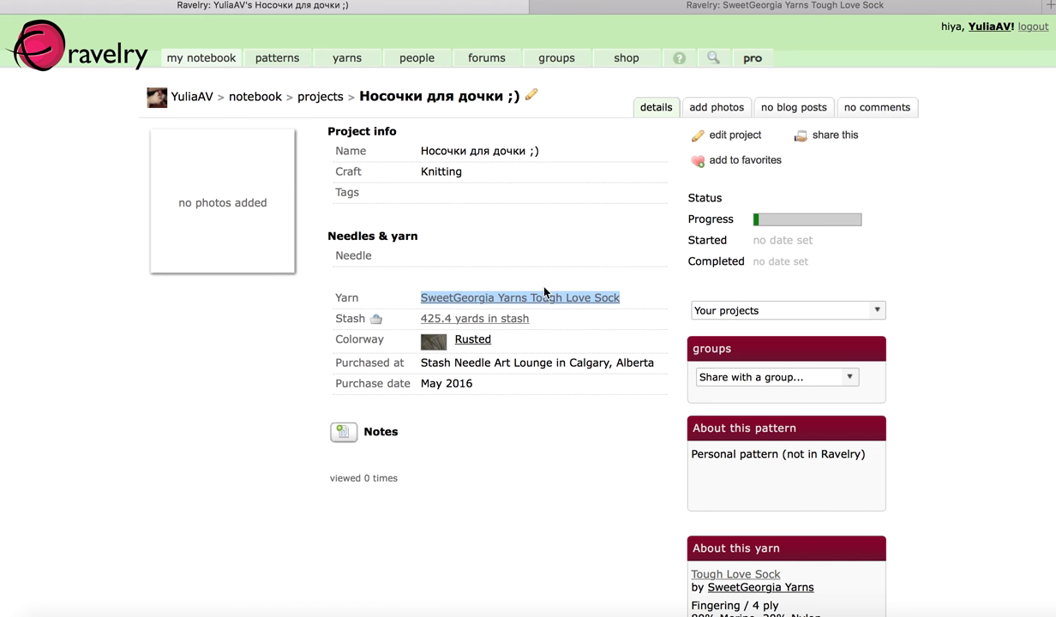
Step: Examine the Tough Love Sock yarn page's details, popular colorways and recently stashed skeins, and close the page
click(690, 6)
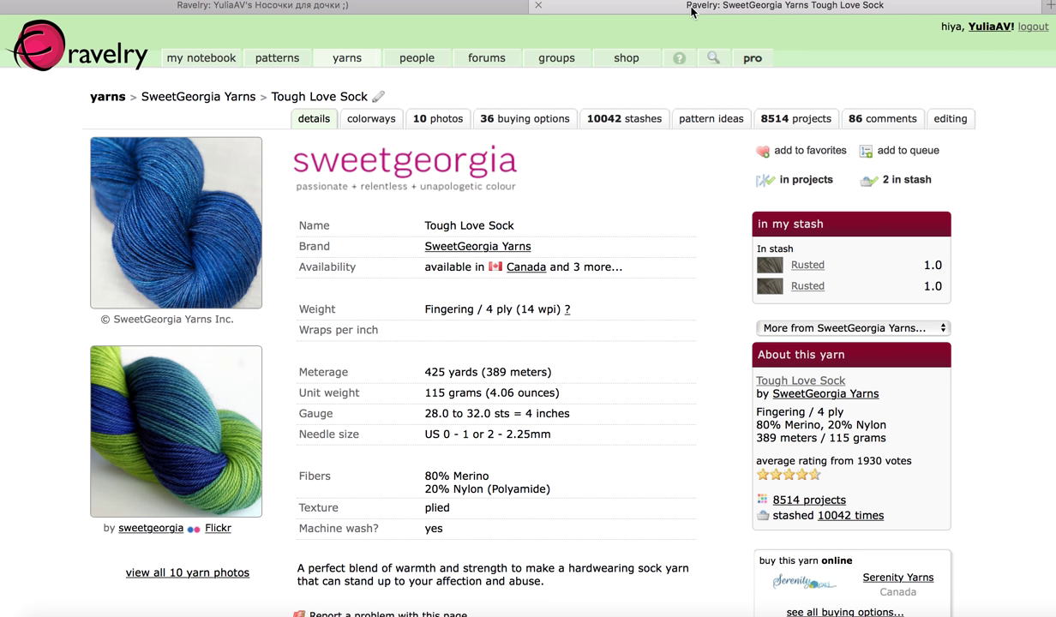
scroll(452, 431, down, 10)
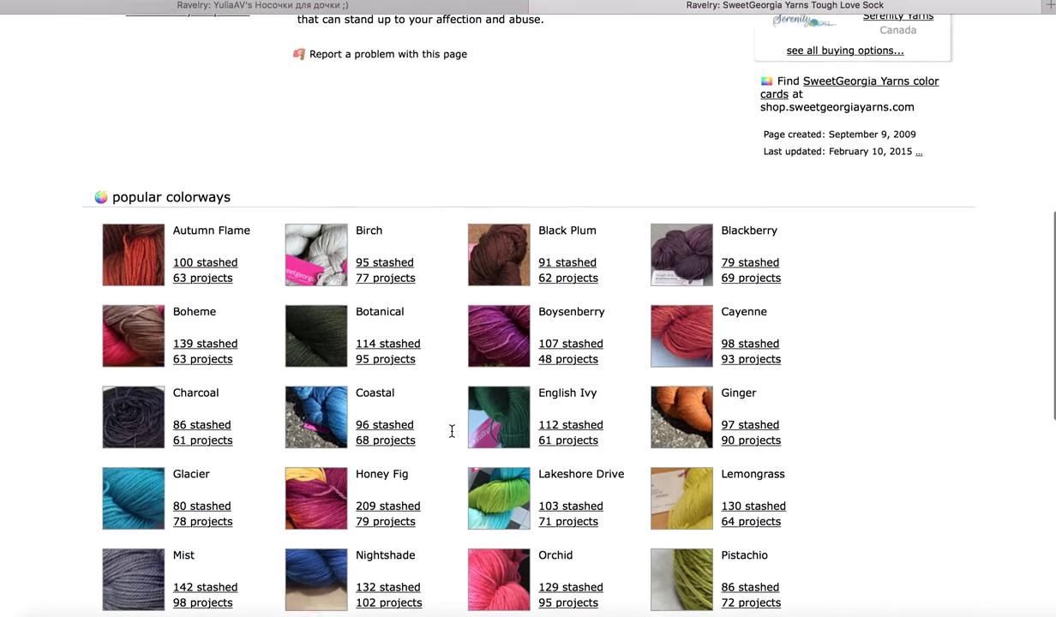
scroll(451, 431, down, 5)
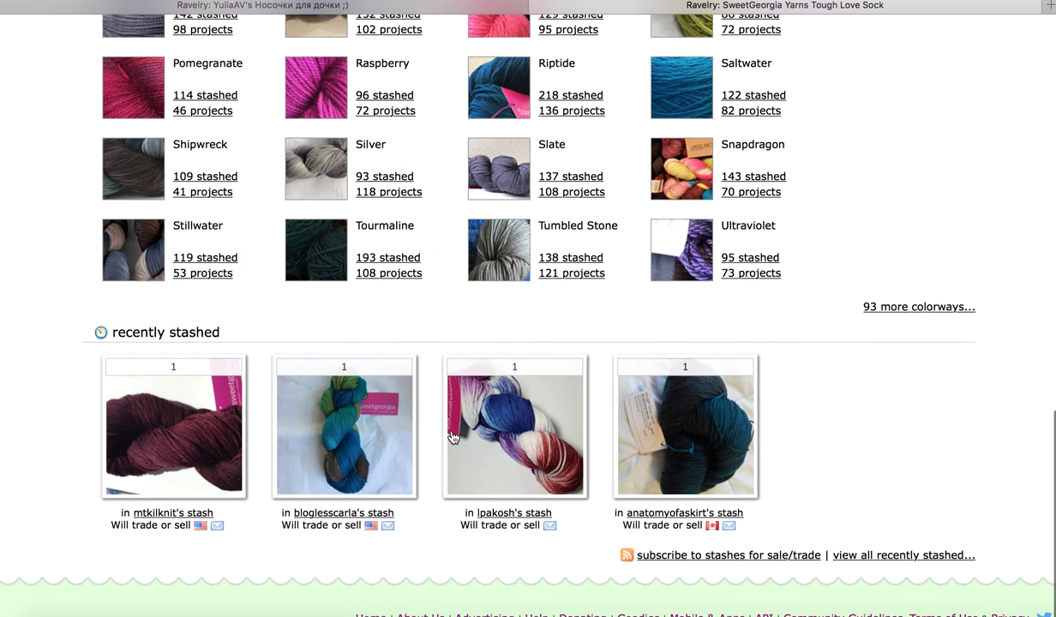
scroll(453, 433, up, 10)
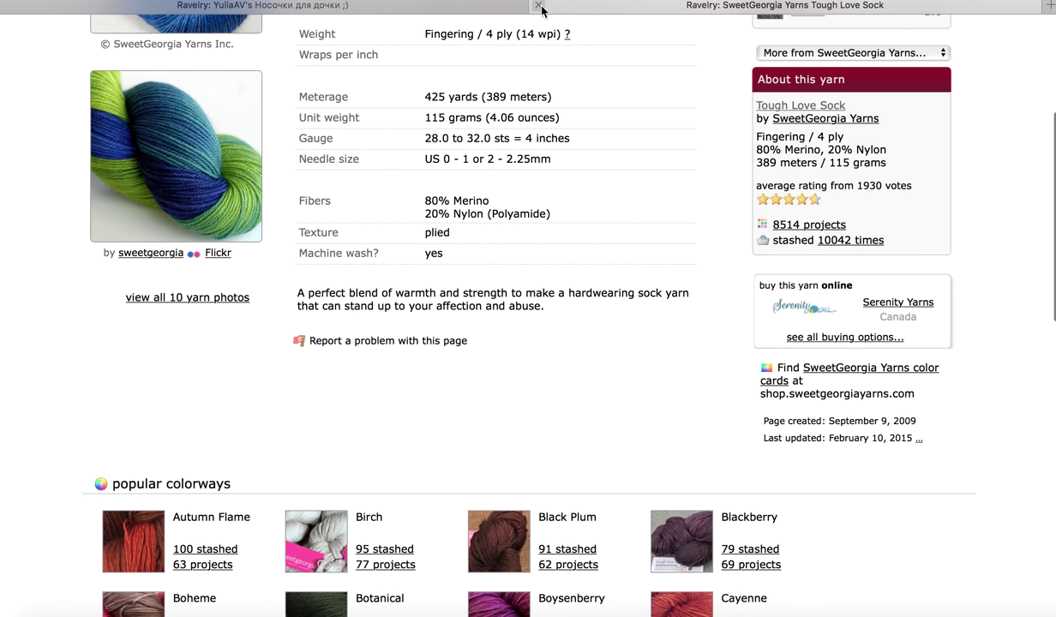
click(539, 6)
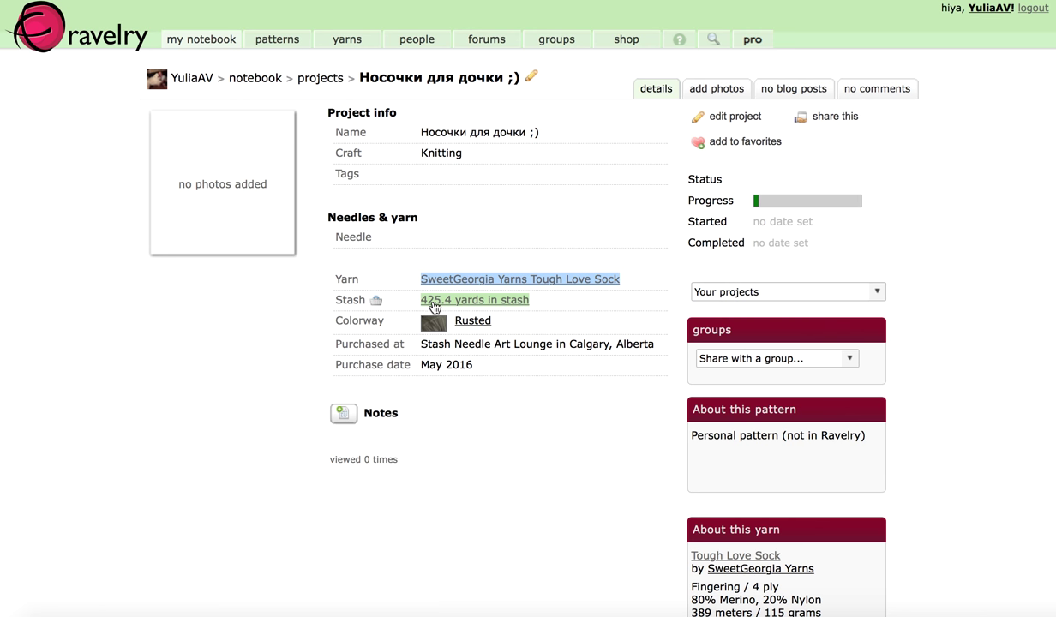
Step: Open the project's linked stash entry in a new tab, check its stashed amount, and close it
right_click(504, 307)
click(518, 307)
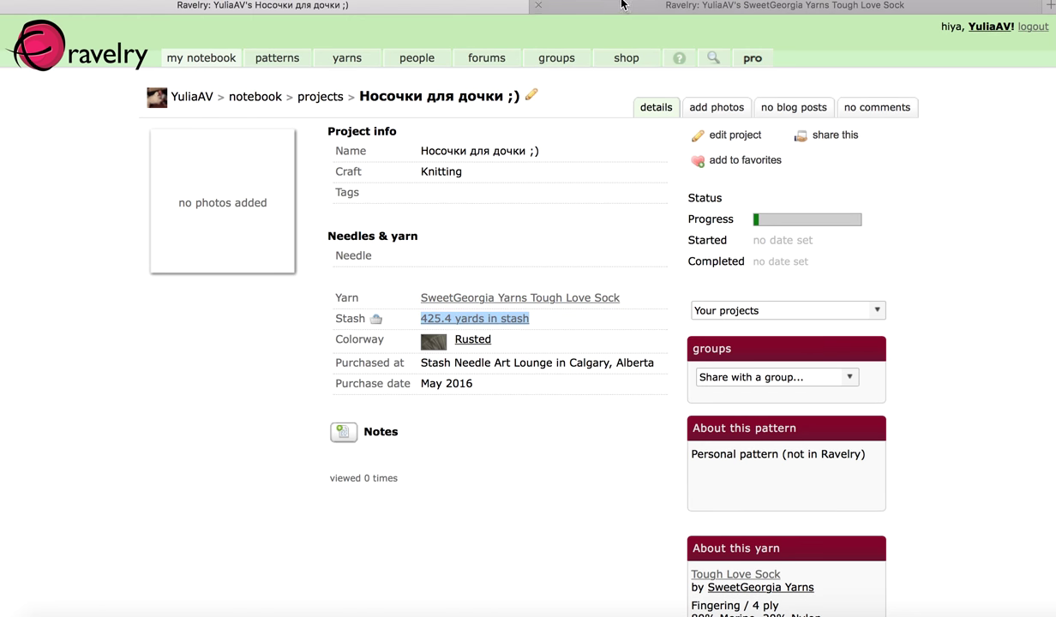
click(623, 10)
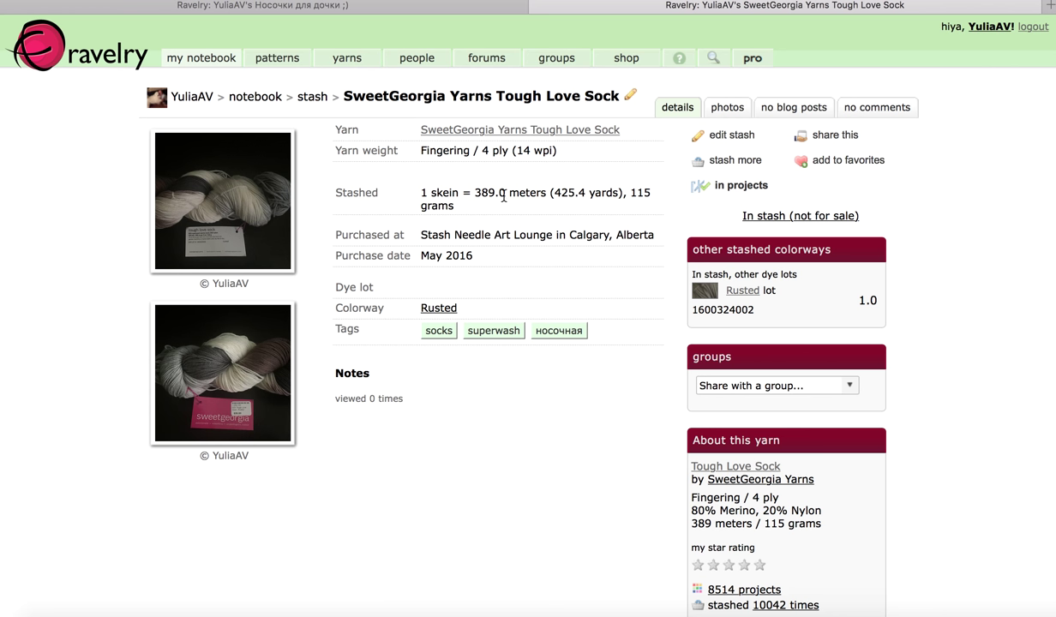
click(538, 9)
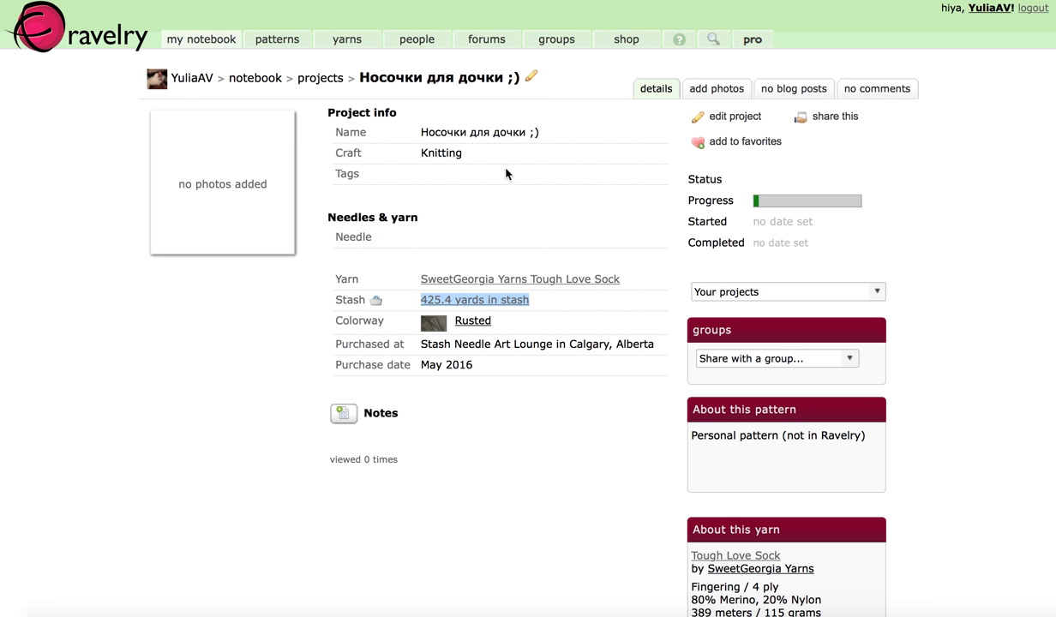
Step: Open the Носочки для дочки ;) project for editing and look through its pattern, needle, gauge and yarn fields
click(762, 122)
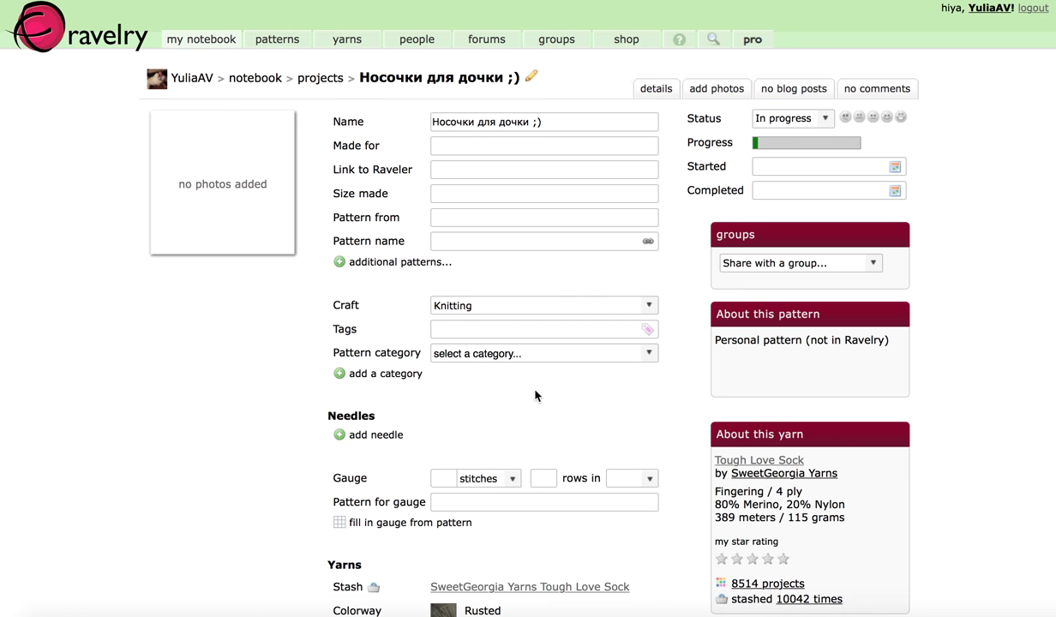
scroll(535, 395, down, 2)
scroll(535, 395, up, 2)
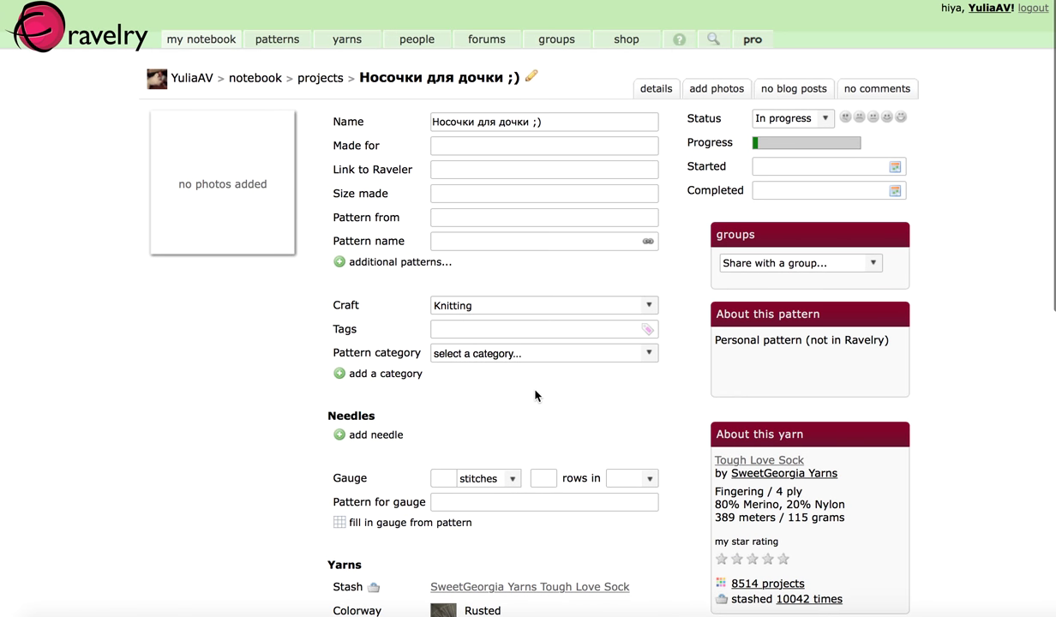
scroll(535, 395, down, 4)
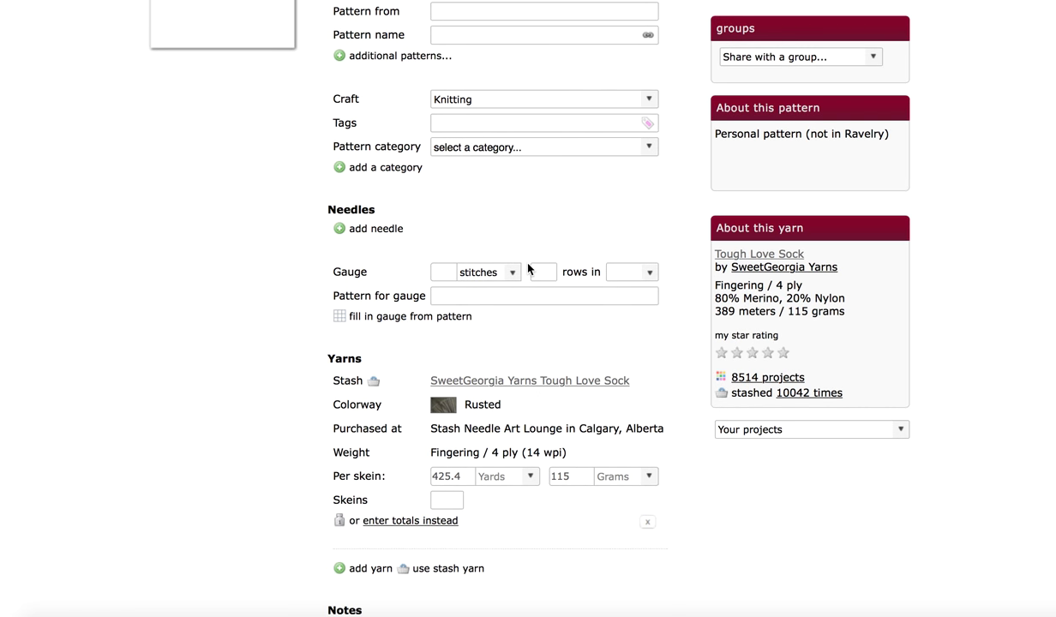
scroll(511, 68, up, 4)
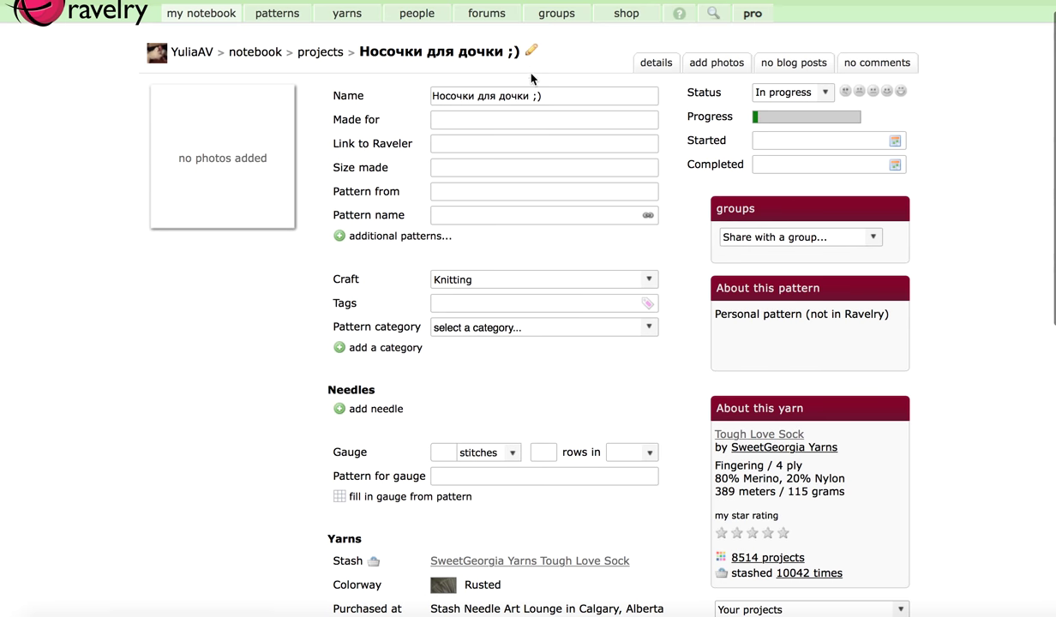
scroll(524, 364, down, 6)
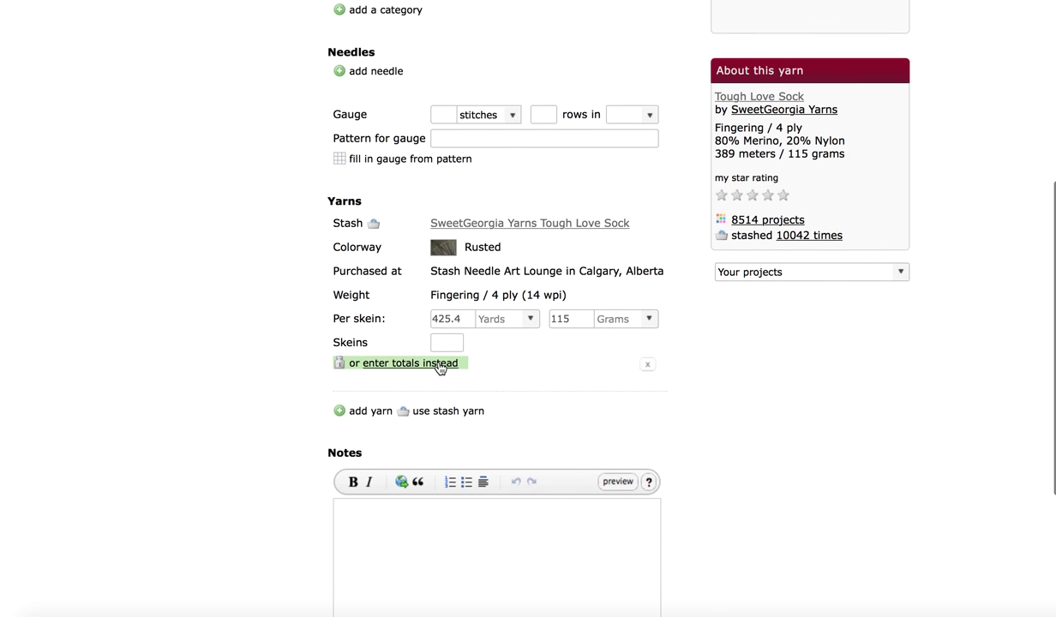
Step: Try entering 1 skein as the amount of yarn used in the project, and clear the entry
click(456, 342)
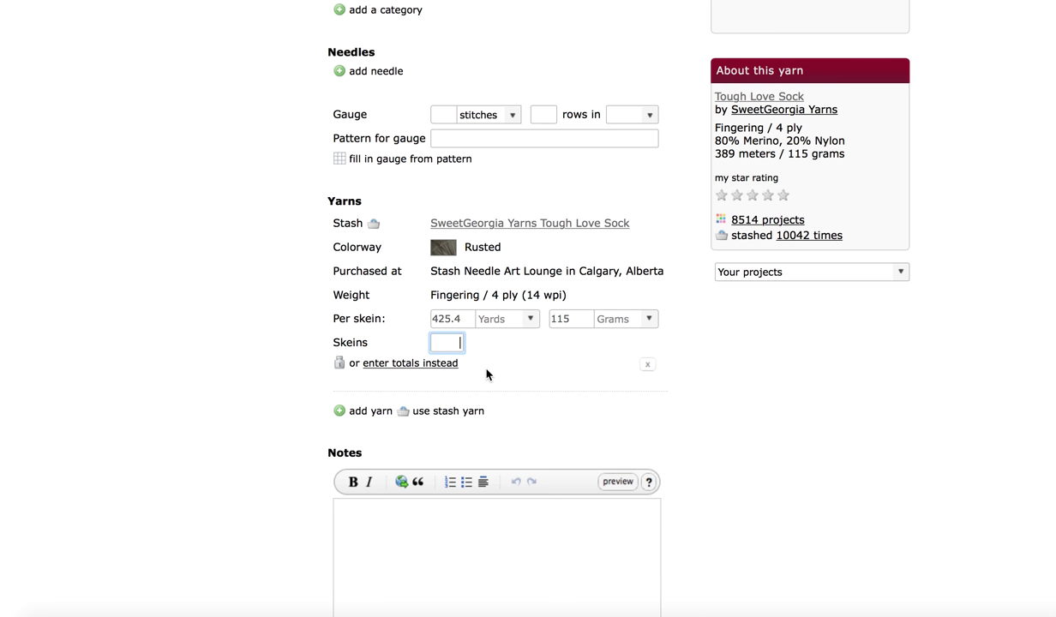
click(459, 322)
drag(461, 322, 432, 319)
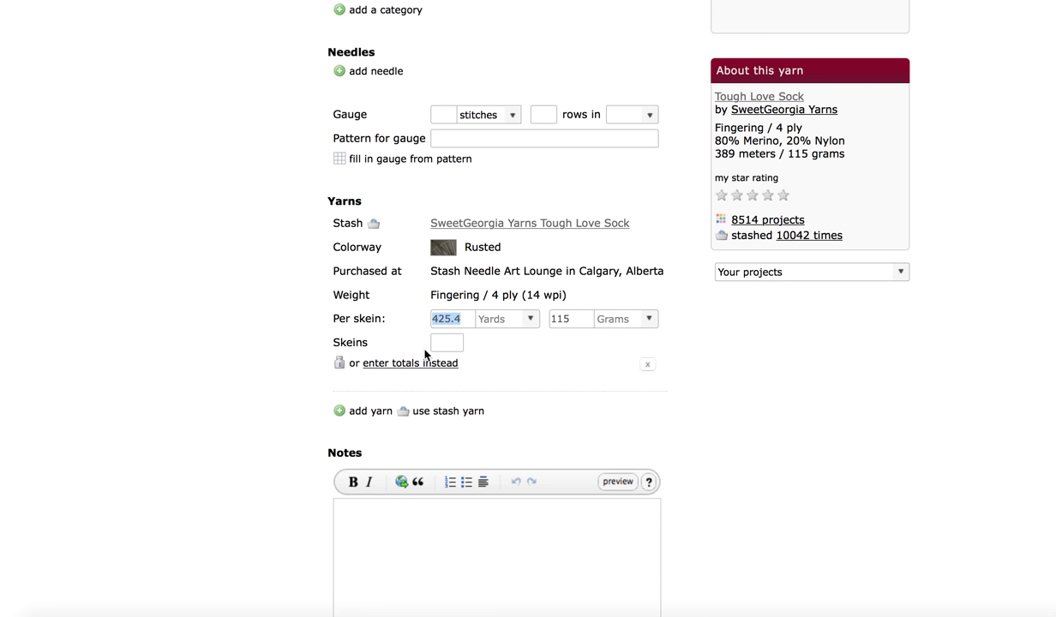
click(455, 340)
text(1)
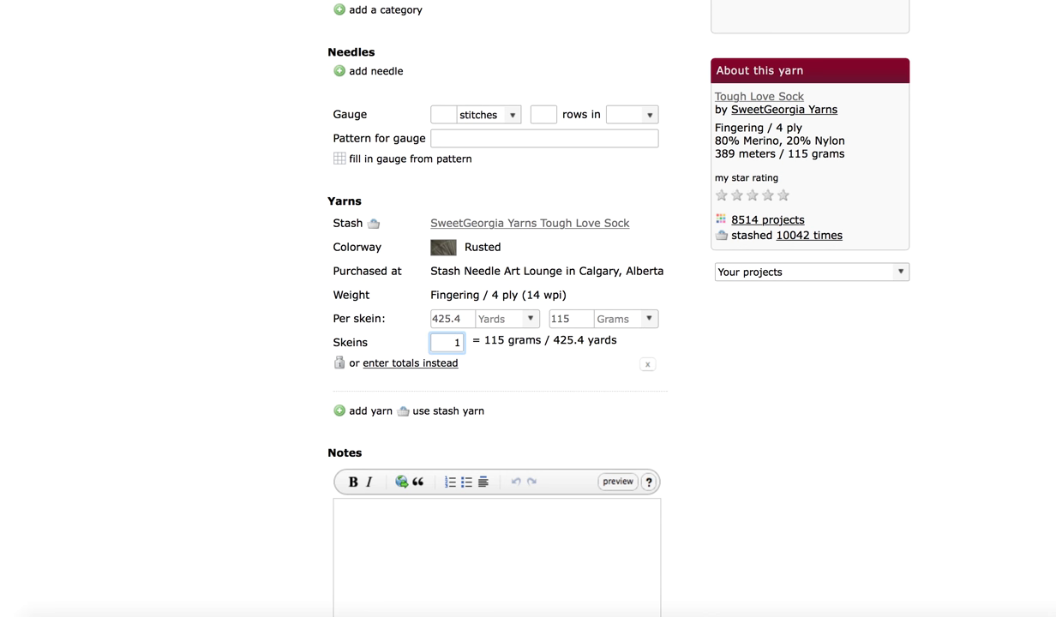
key(BackSpace)
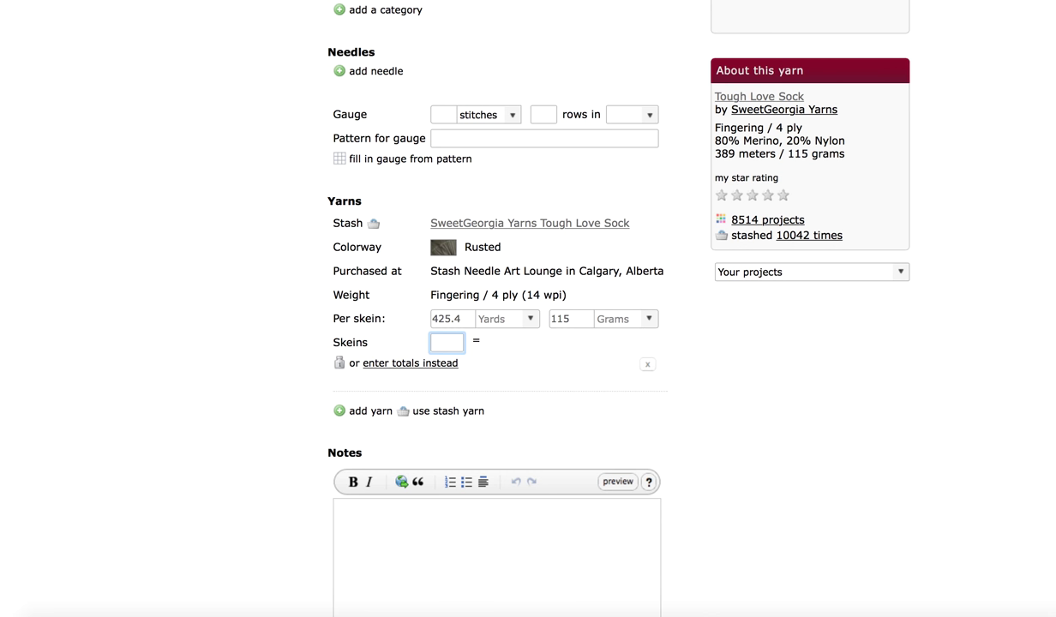
Step: Try entering the project's yarn use as a total of 87 grams, and return to entering it by skeins
click(444, 364)
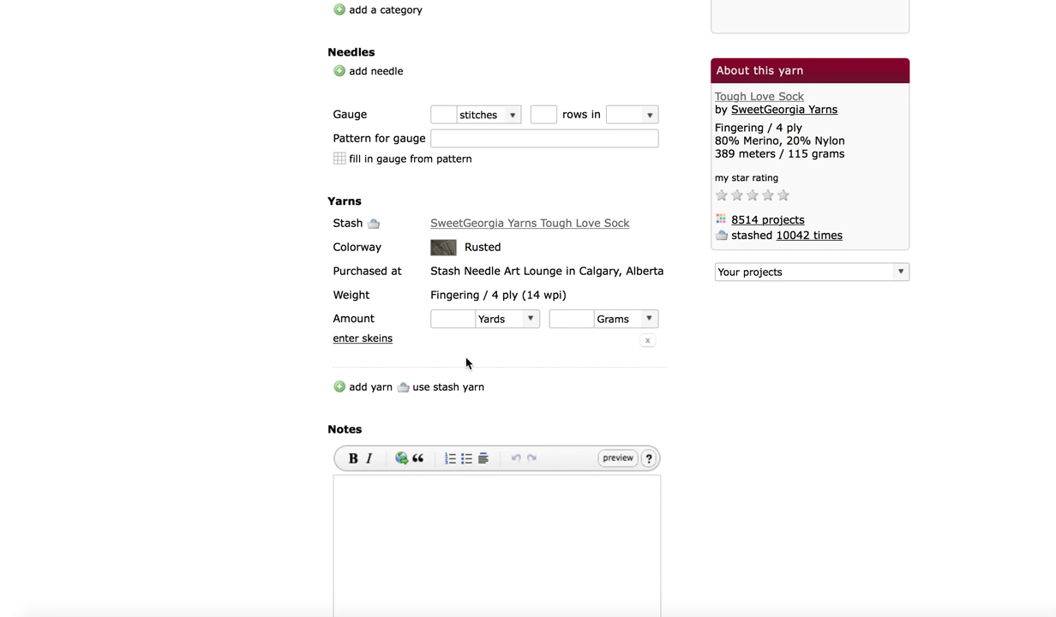
click(465, 320)
click(565, 319)
text(87)
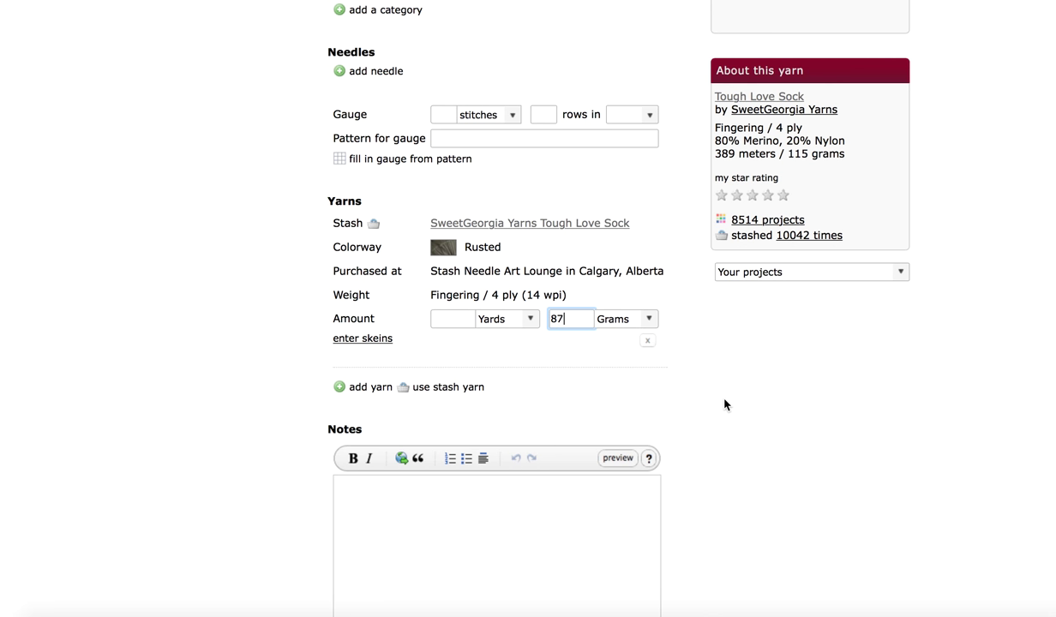
right_click(694, 382)
click(670, 345)
click(388, 344)
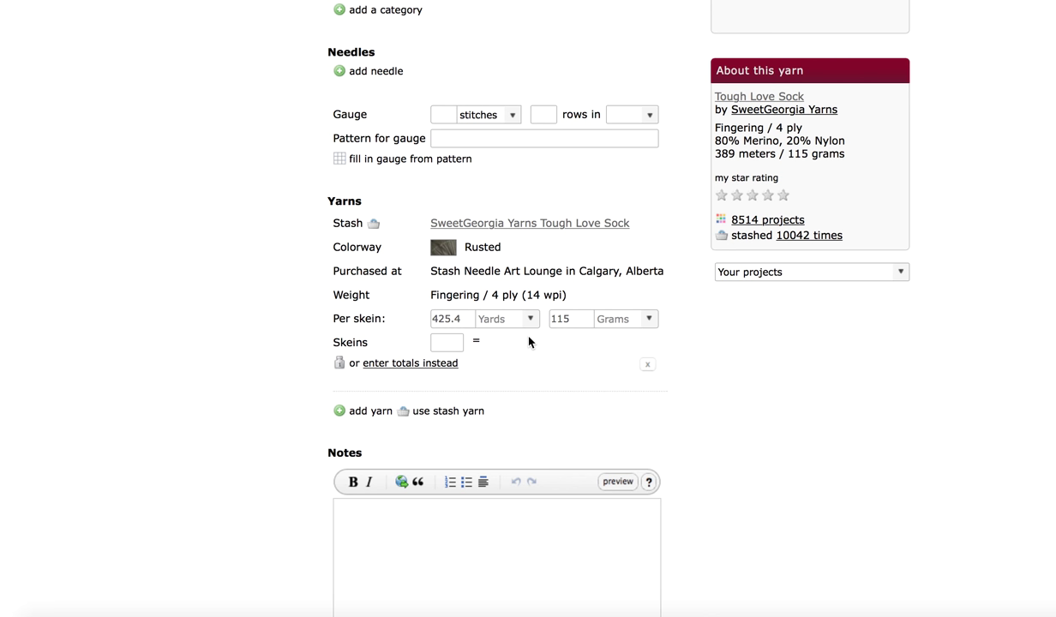
Step: Enter the project's yarn use as a total of 280 yards with the grams left empty, and save the project
click(432, 362)
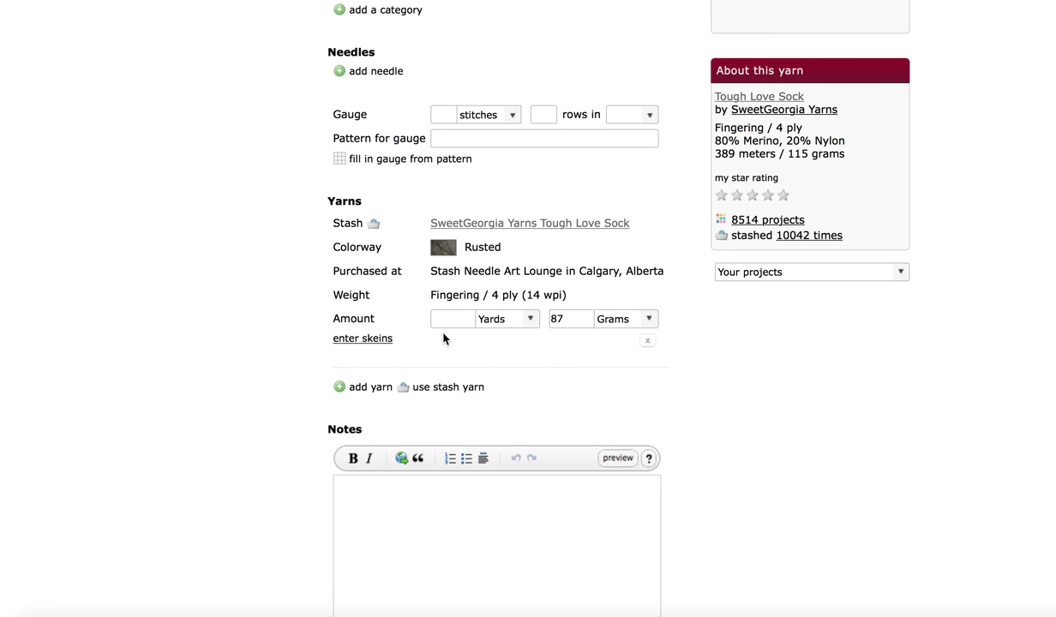
click(470, 321)
drag(573, 318, 542, 319)
key(BackSpace)
click(464, 321)
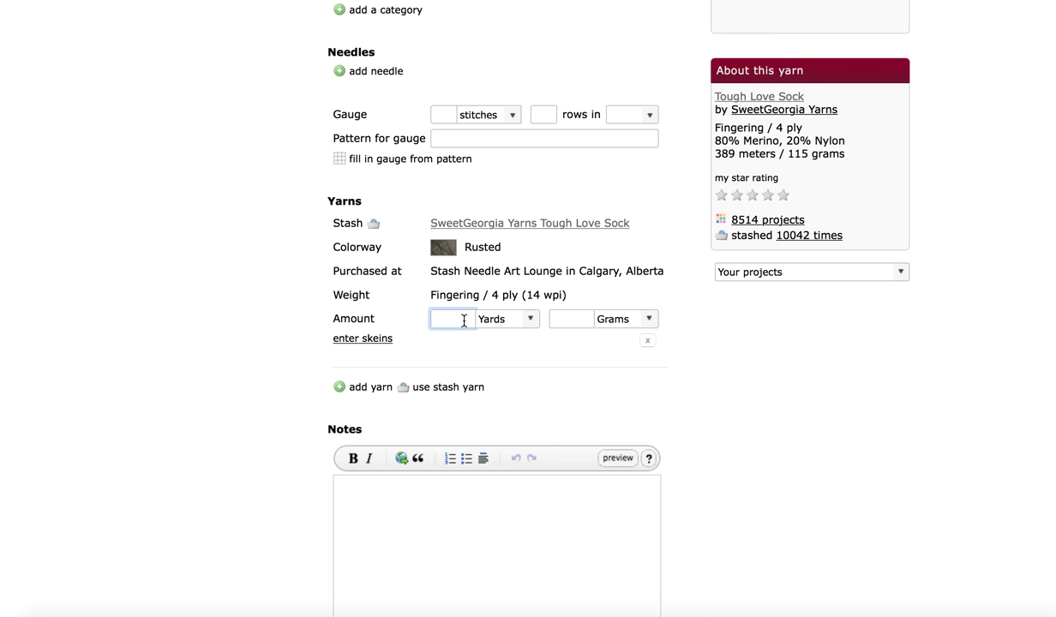
text(2)
scroll(732, 390, up, 5)
scroll(733, 390, down, 9)
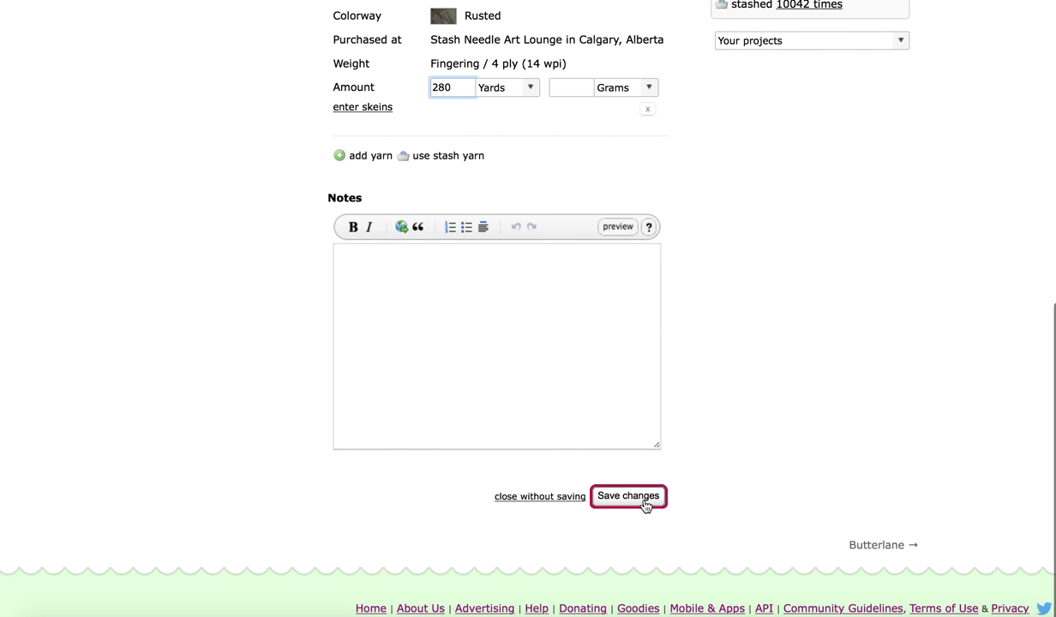
click(644, 504)
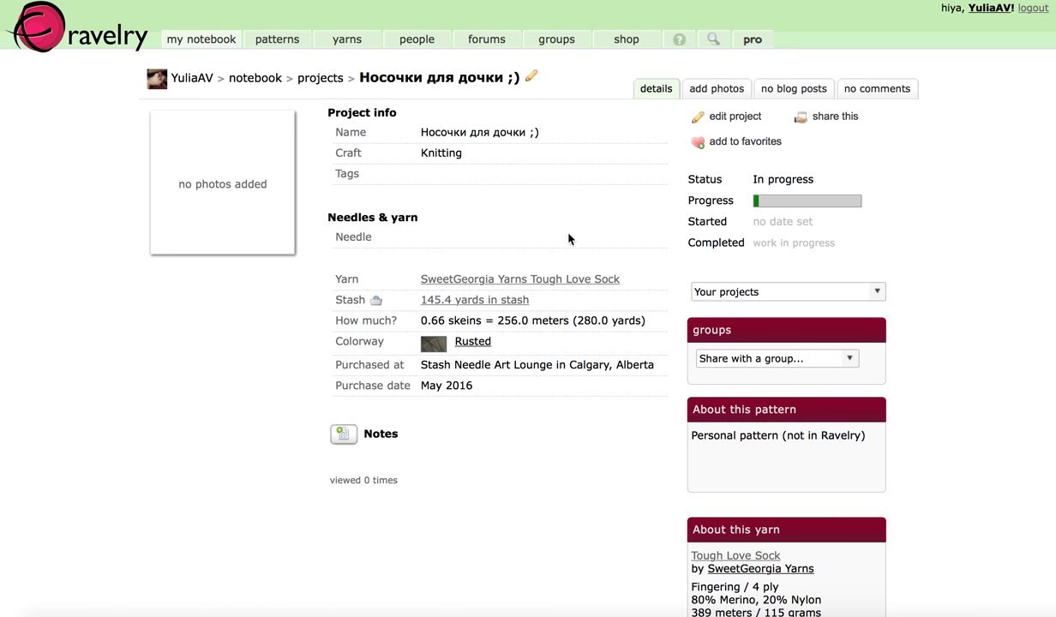
Step: Upload the photo IMG_6111.JPG from the computer to the project and reload the project's details page
right_click(710, 96)
key(Escape)
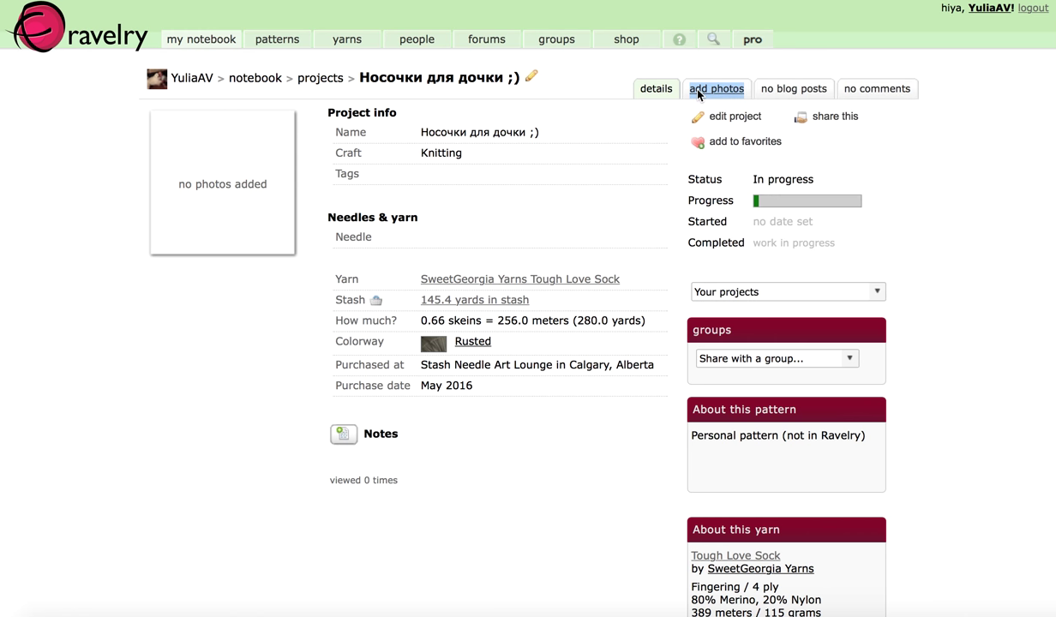
click(698, 92)
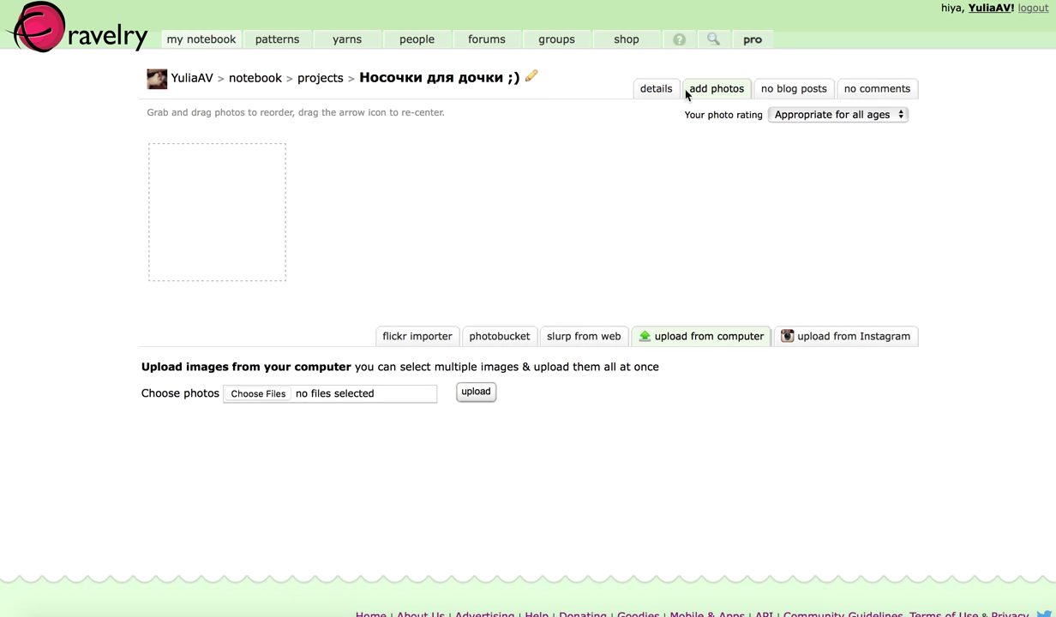
click(266, 395)
double_click(425, 74)
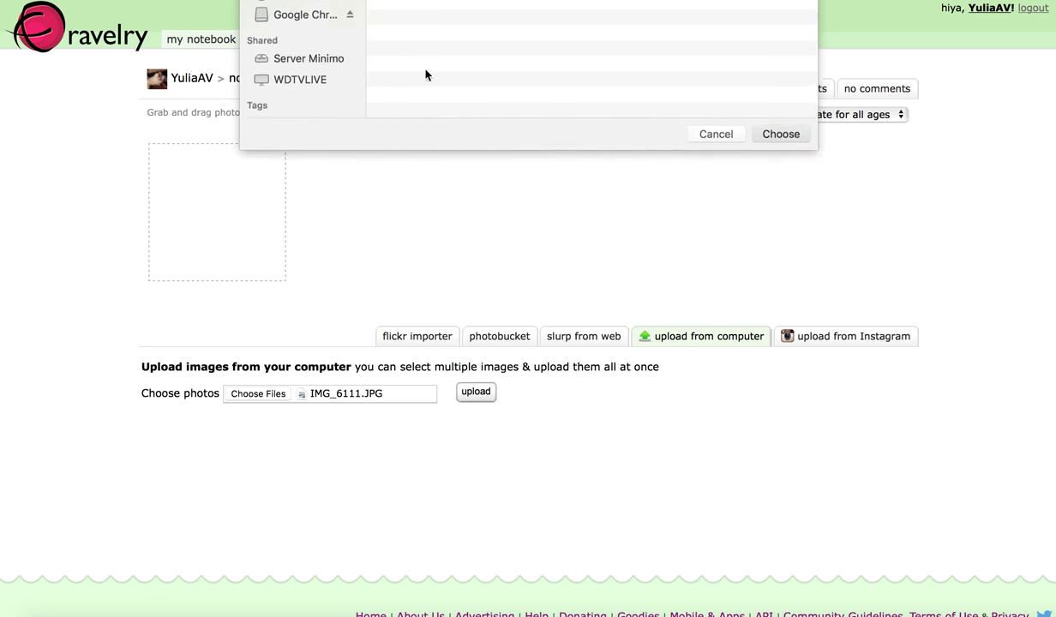
click(478, 395)
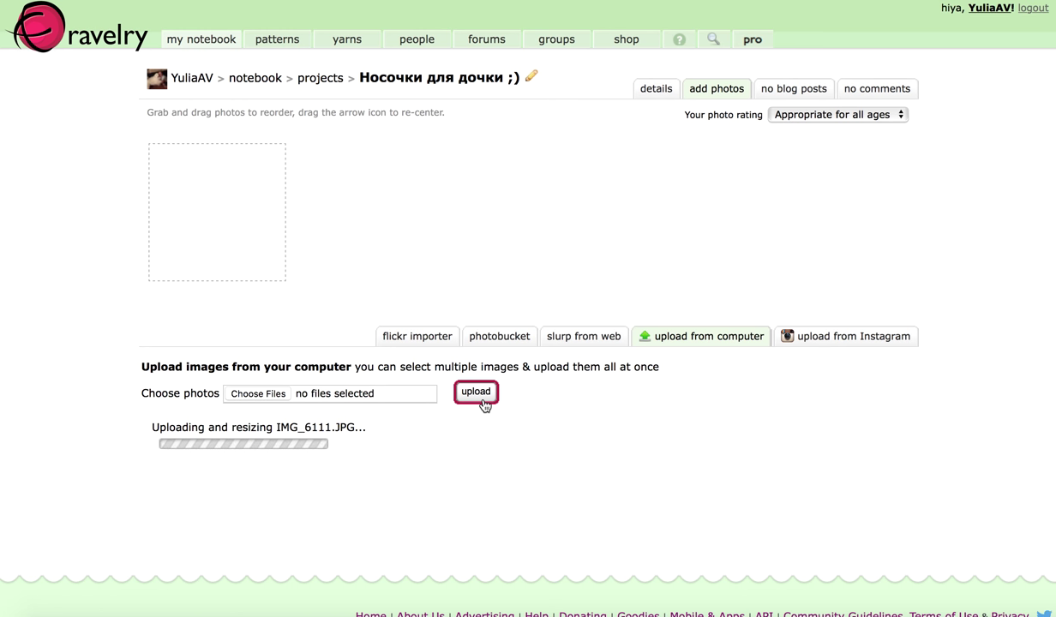
click(657, 90)
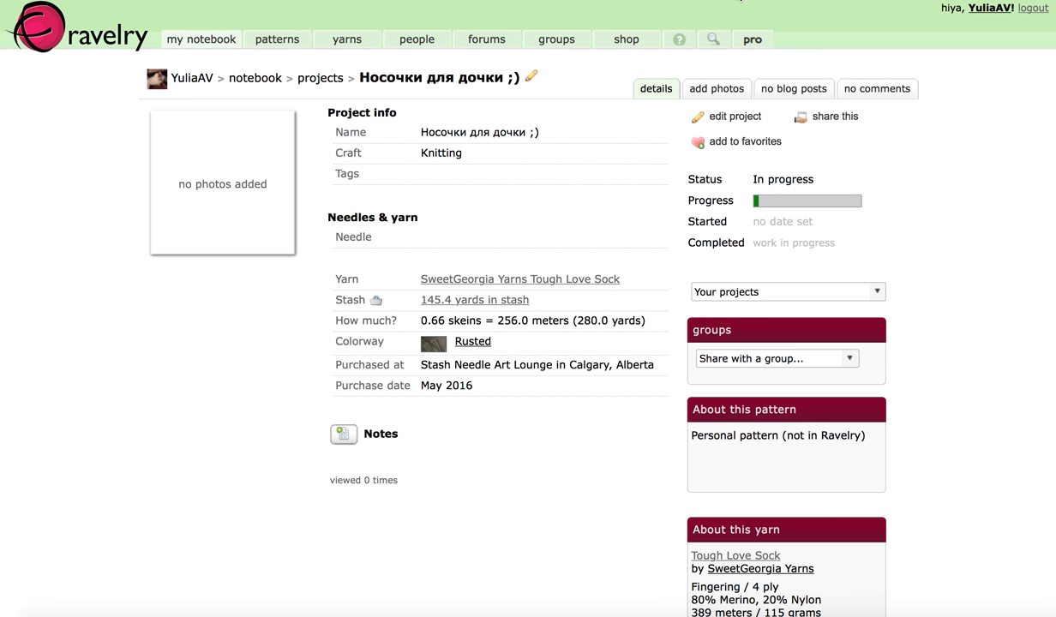
key(super+r)
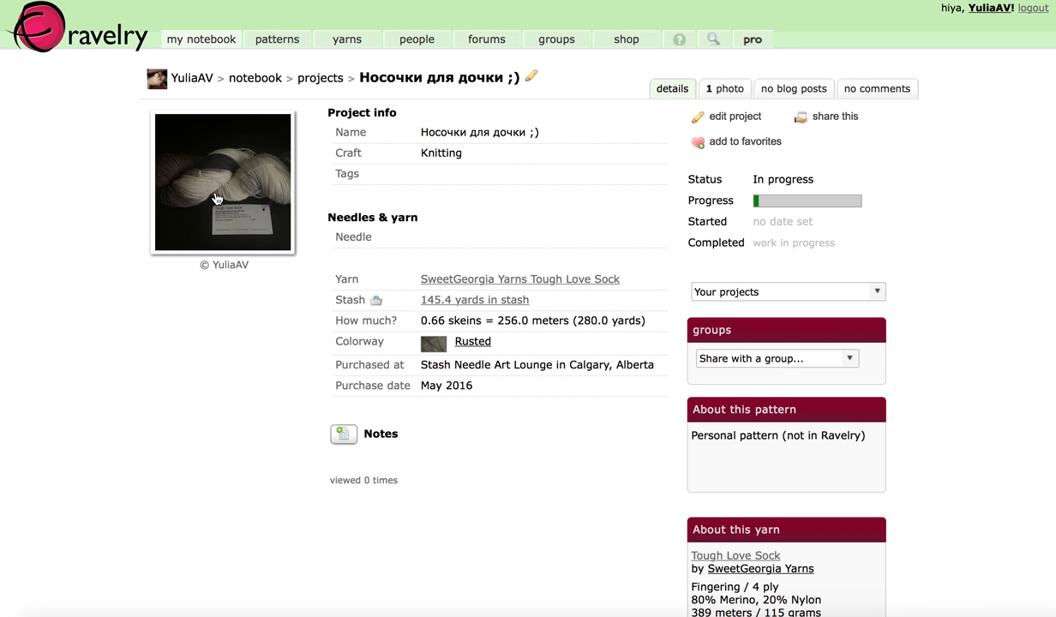
Step: Open the project's stash entry in a new tab and compare its remaining yarn and linked project with the project page
right_click(478, 300)
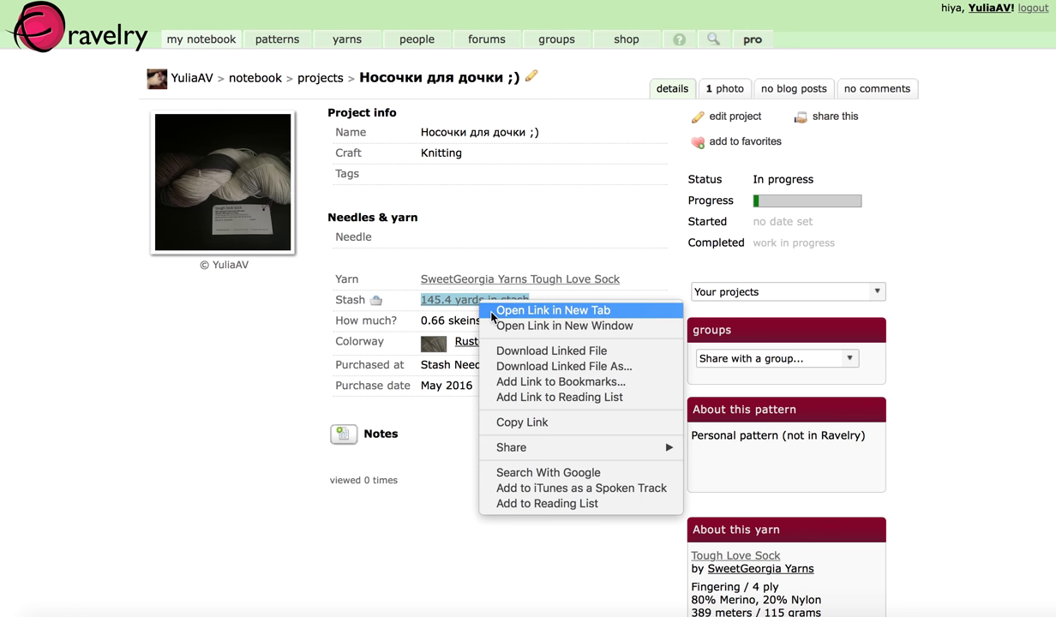
click(514, 305)
click(614, 9)
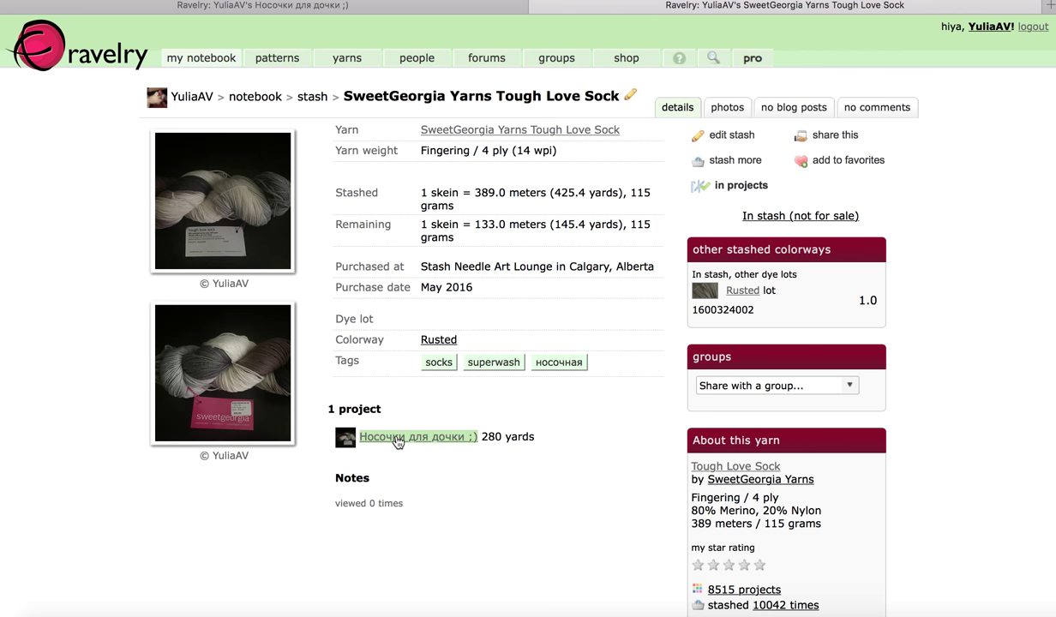
click(354, 12)
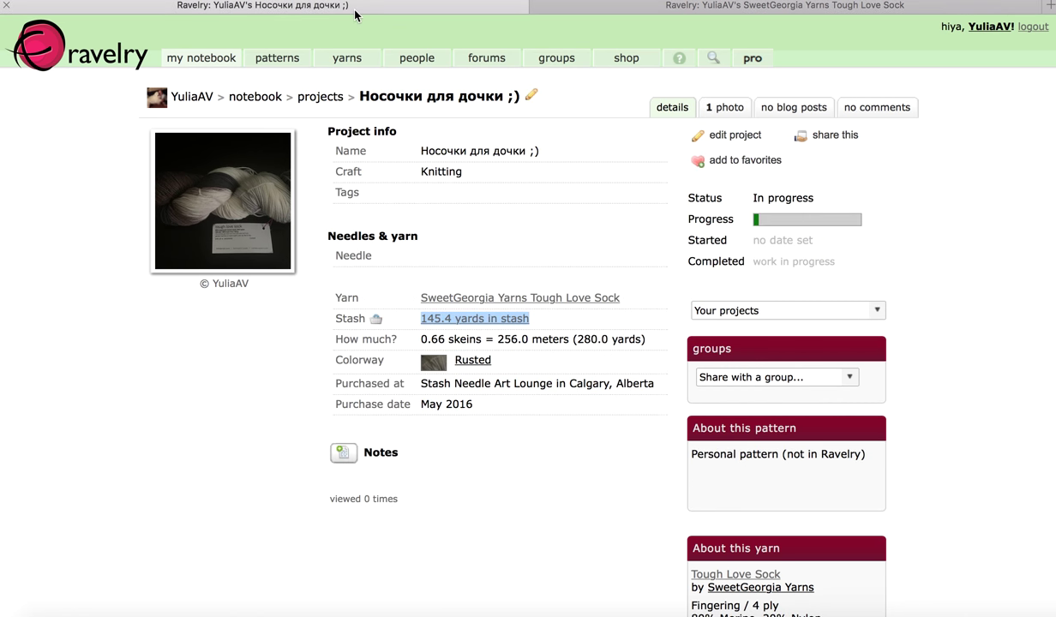
click(539, 12)
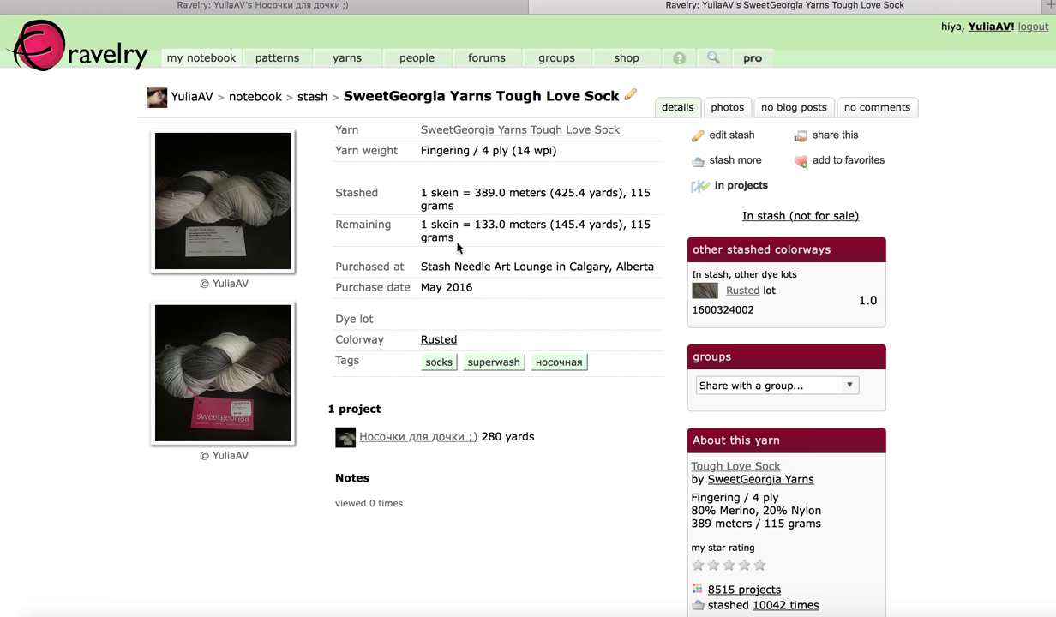
Step: Open the linked project Носочки для дочки ;) from the stash entry in a new tab and view it
right_click(396, 440)
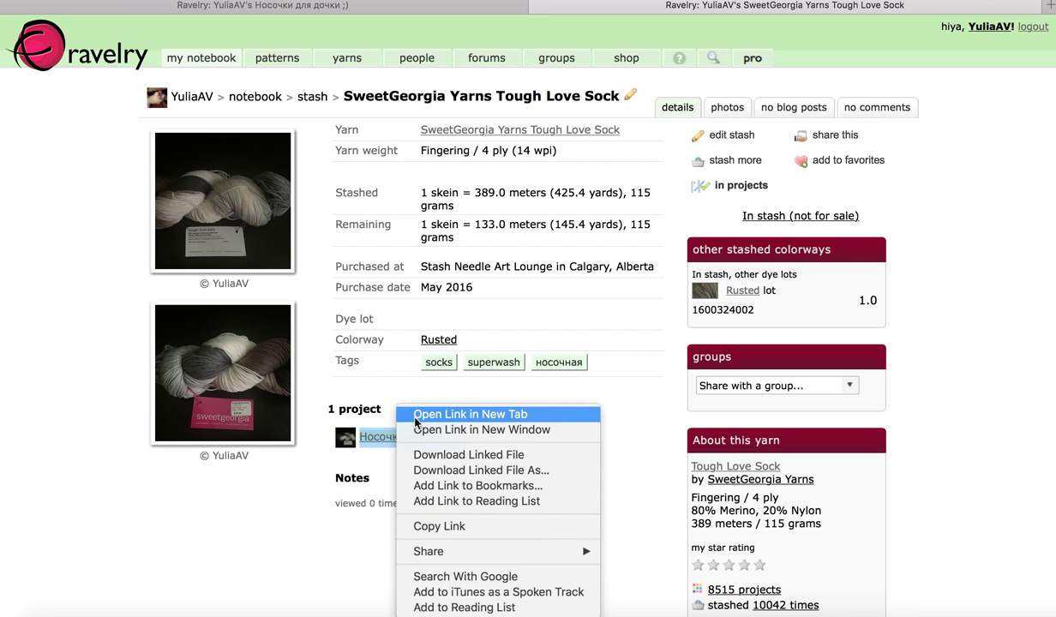
click(414, 408)
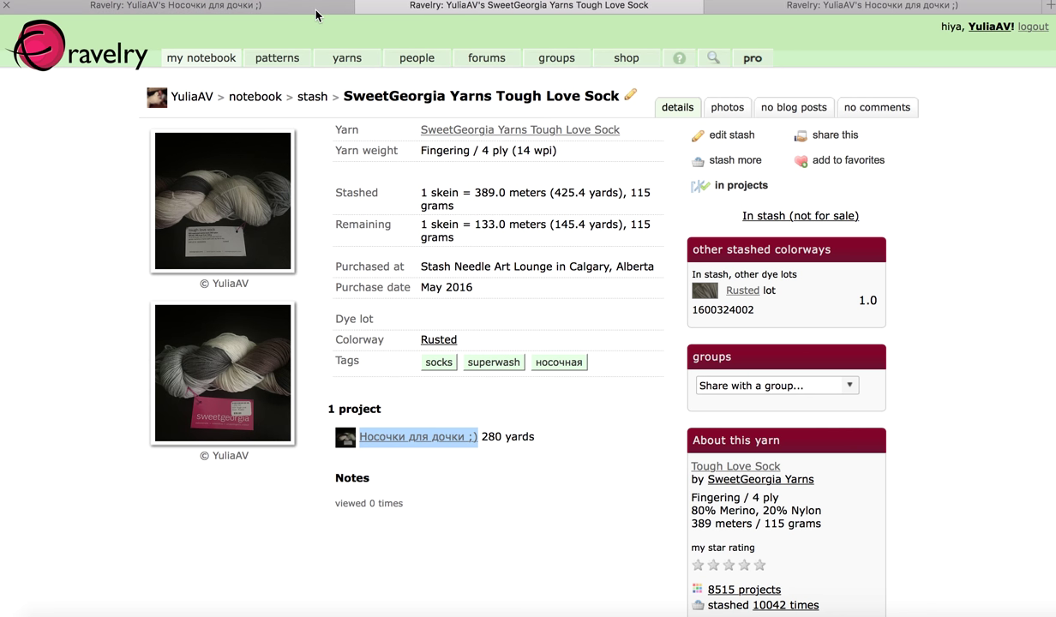
click(808, 12)
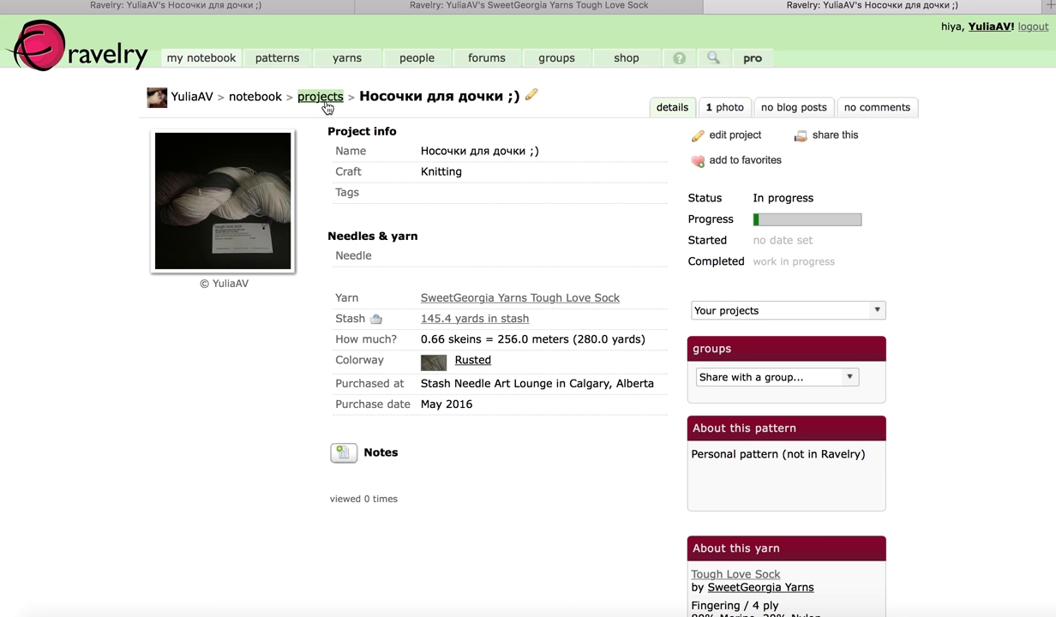
Step: Open the stash search for the project yarn's Rusted colorway and browse the photos of other stashed Tough Love Sock skeins
click(482, 363)
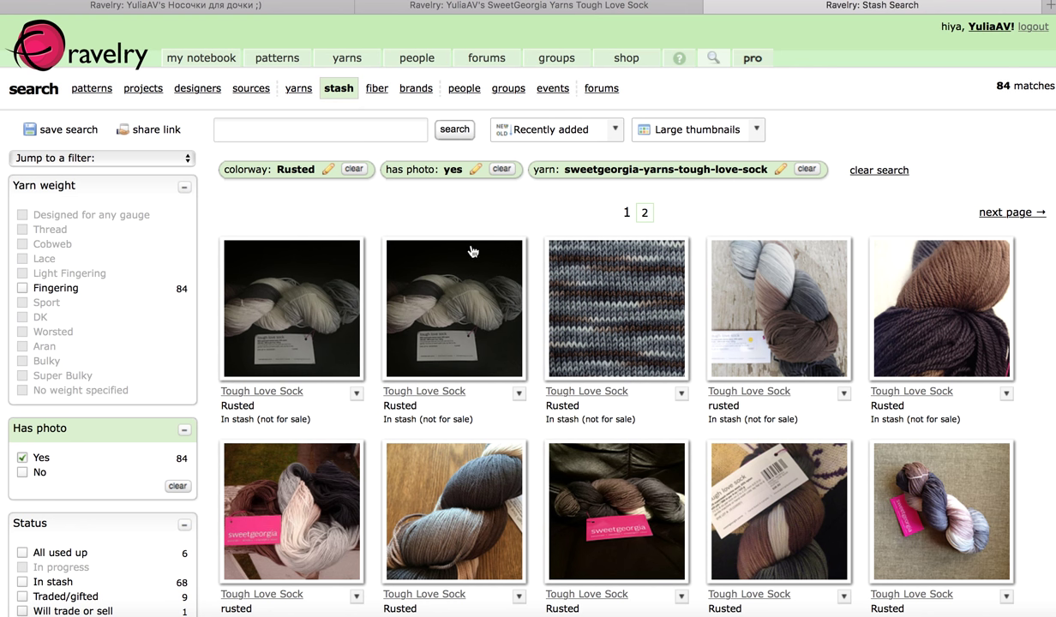
scroll(565, 418, down, 1)
scroll(564, 418, down, 10)
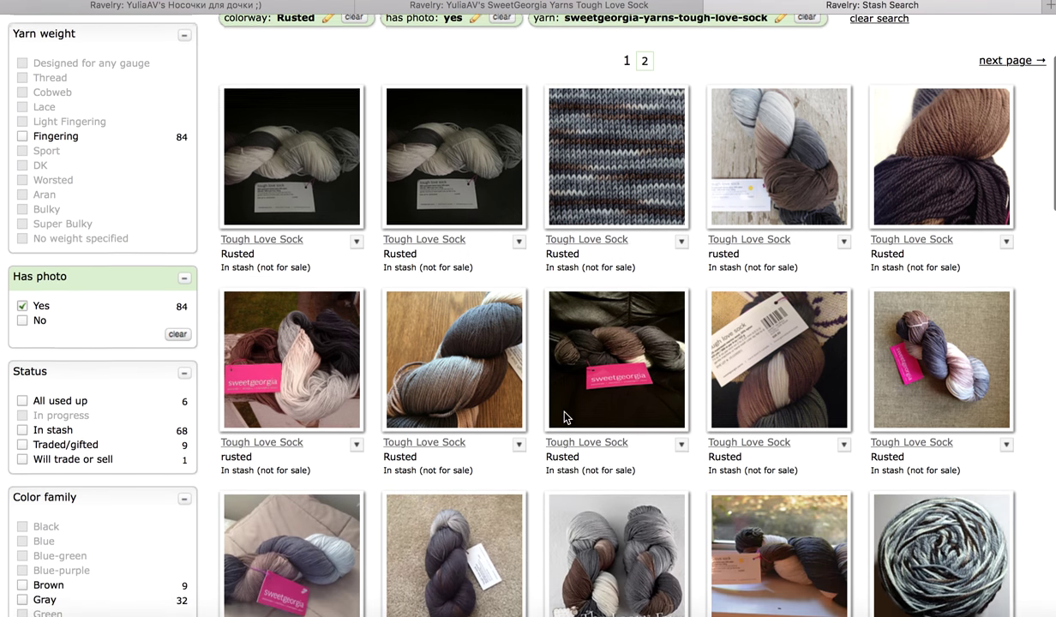
scroll(565, 418, up, 10)
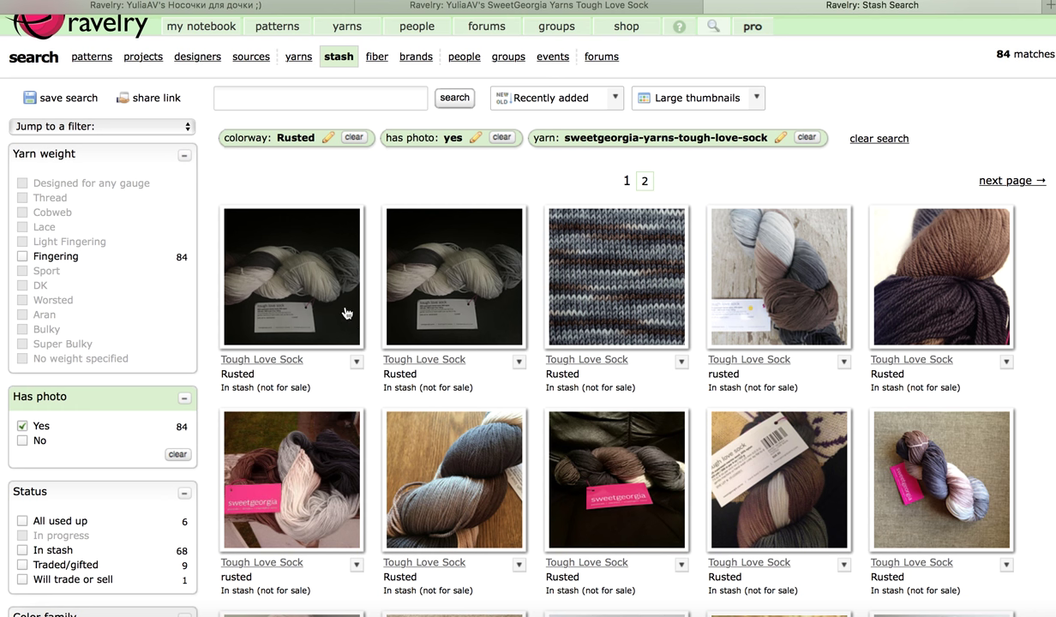
scroll(419, 303, down, 7)
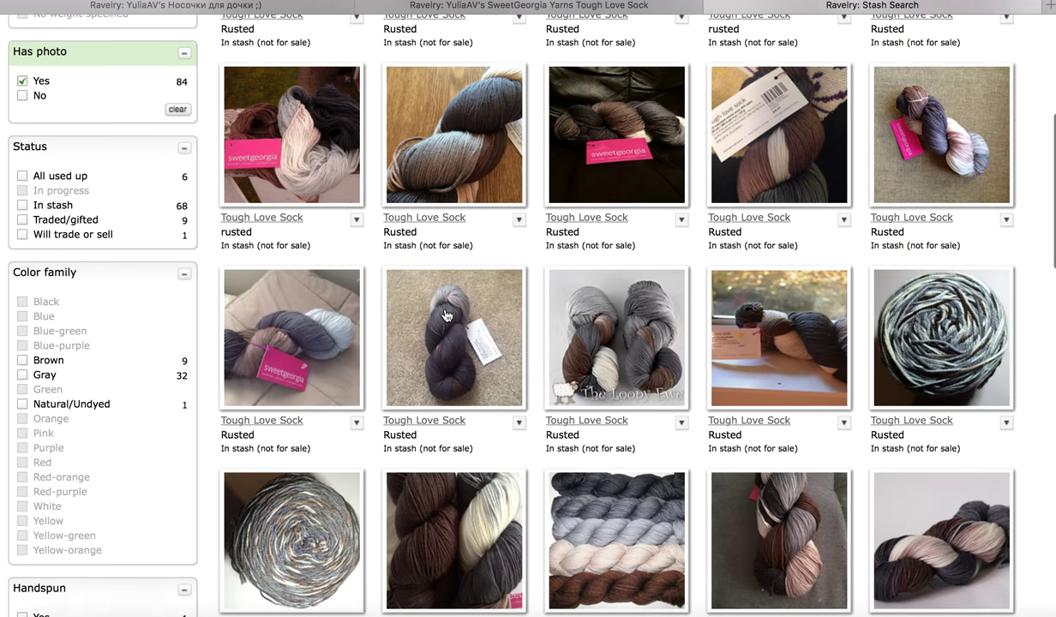